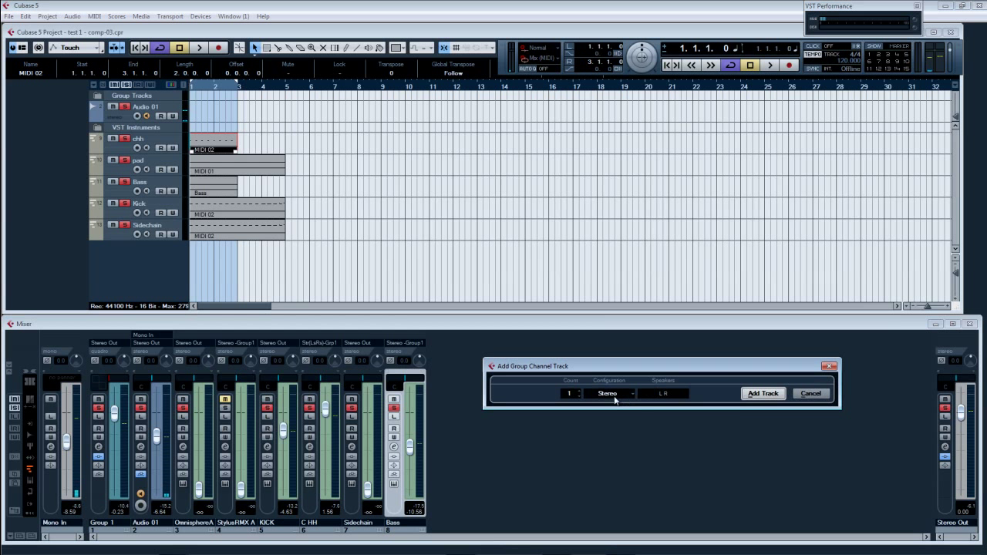
- Add one group channel track with the Quadro configuration and undo the addition
mouse_move(622, 475)
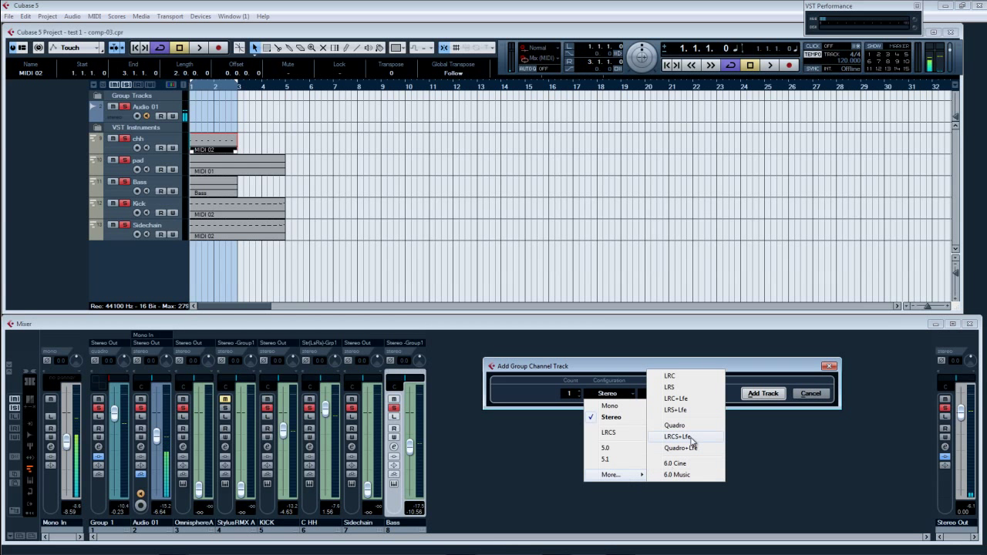
left_click(689, 426)
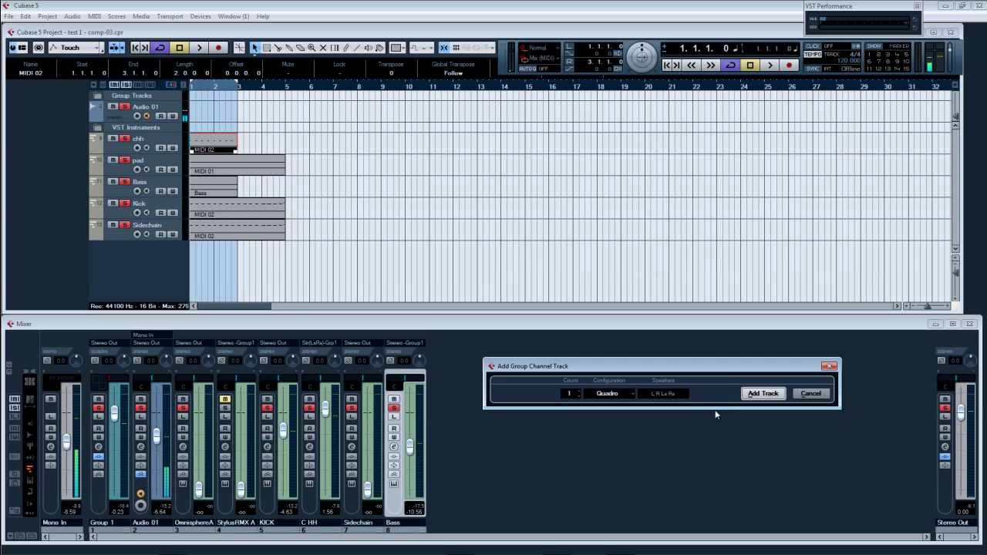
left_click(763, 394)
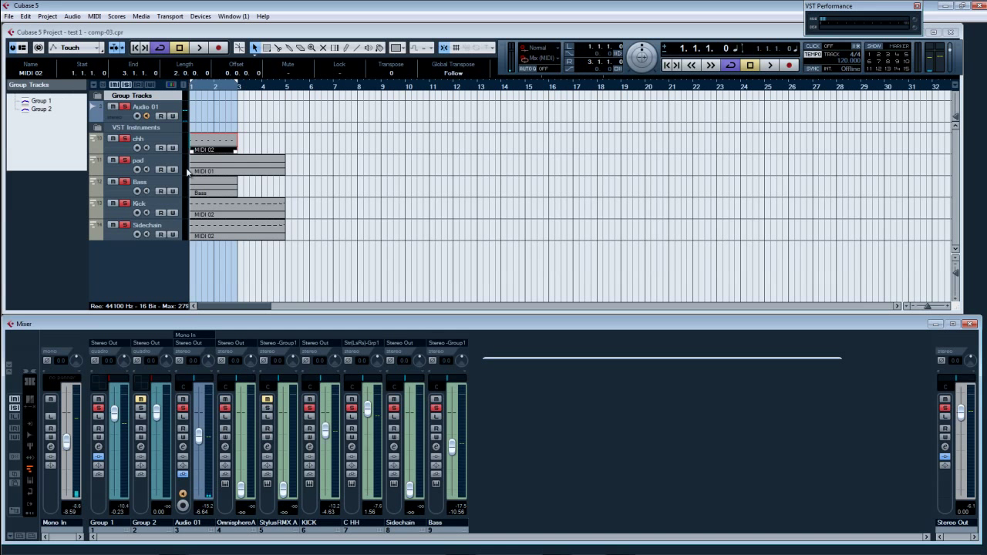
key("ctrl+z")
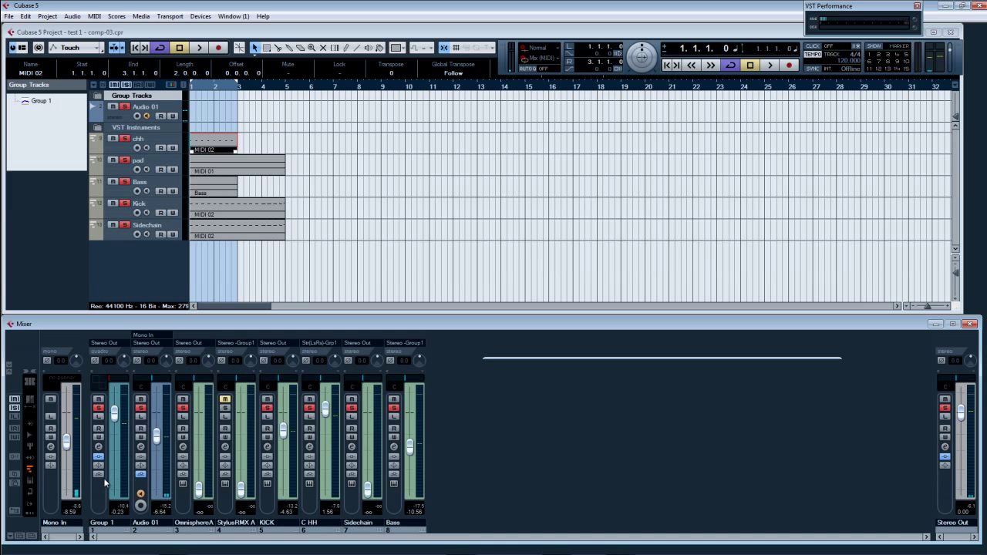
- Select the Group 1 channel, open VST Connections, and examine Group 1's child busses in the Group/FX list
left_click(110, 452)
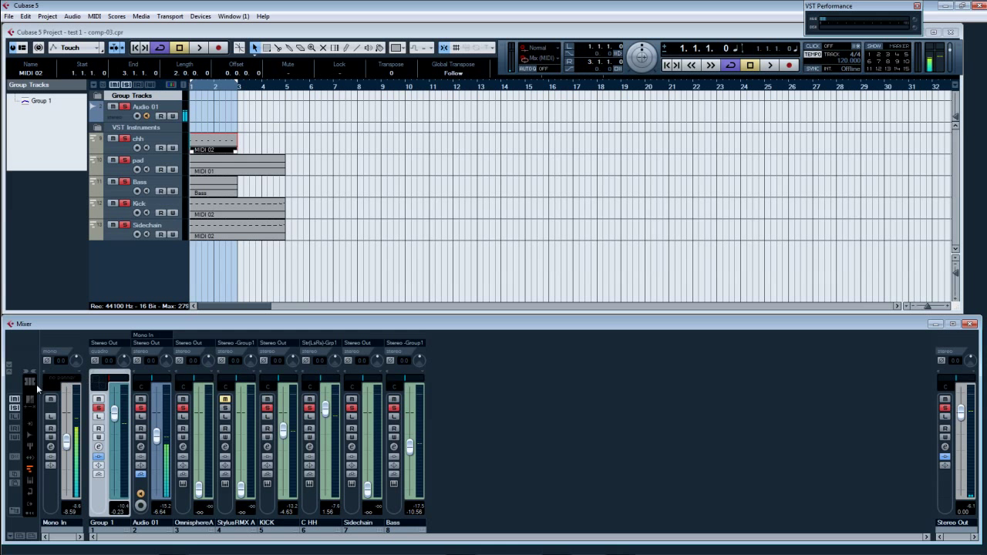
left_click(200, 19)
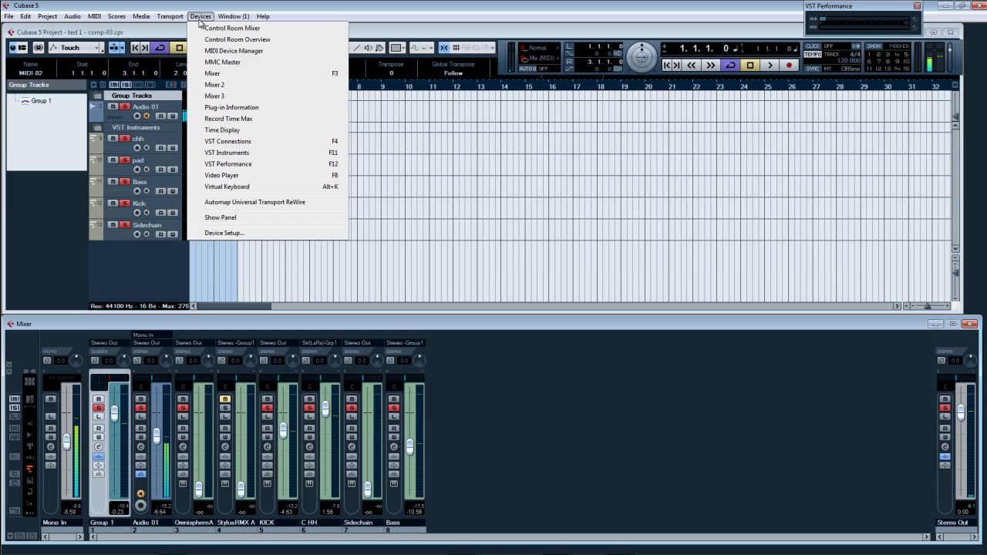
left_click(255, 143)
left_click_drag(620, 307, 550, 247)
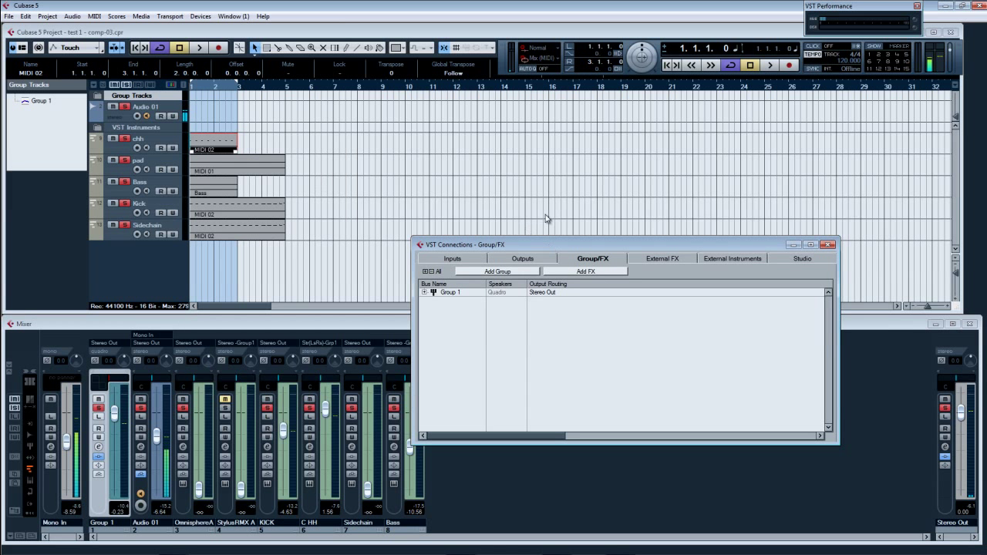
left_click_drag(617, 247, 651, 263)
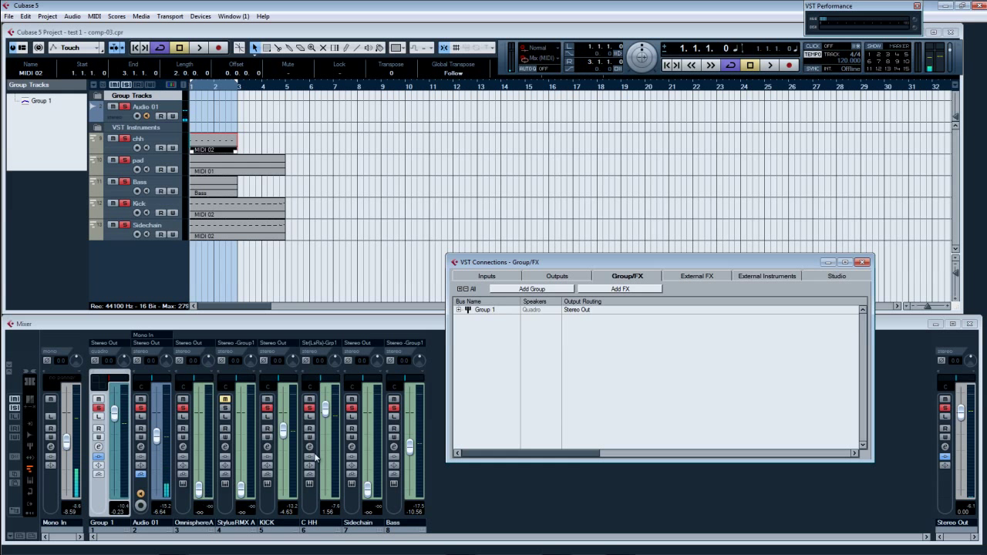
double_click(485, 312)
left_click(486, 312)
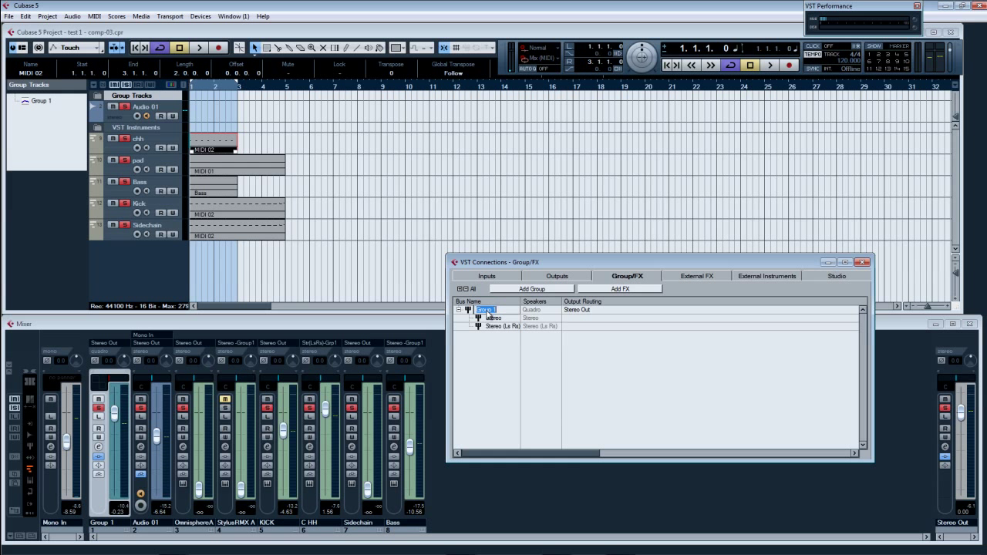
left_click(460, 310)
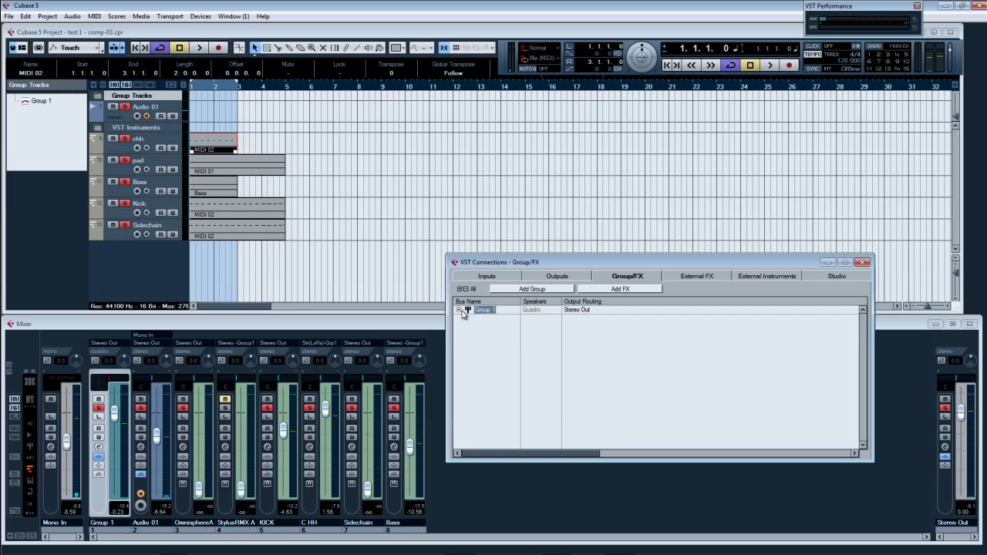
- Look at the child bus options for Group 1, expand its bus list, and close VST Connections
right_click(480, 310)
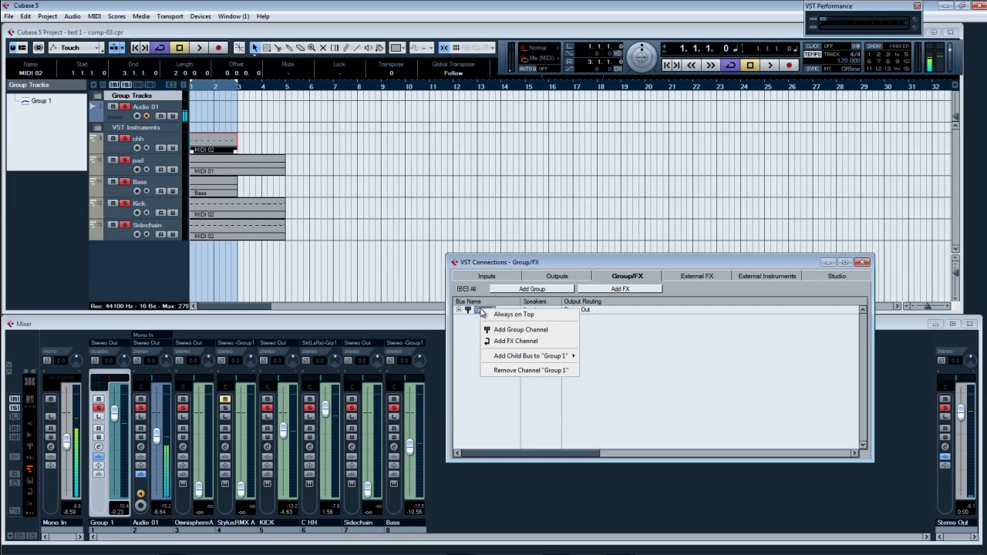
mouse_move(525, 361)
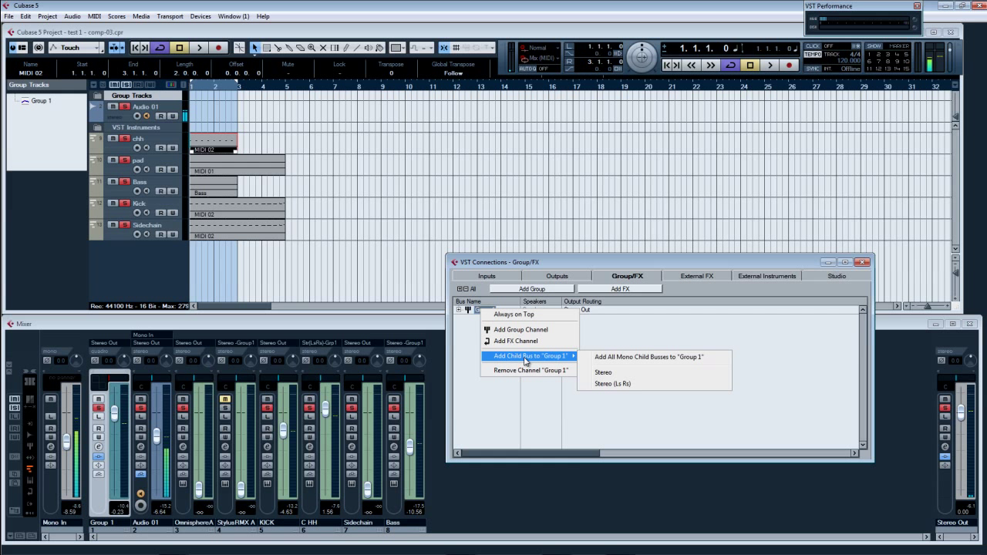
left_click(625, 385)
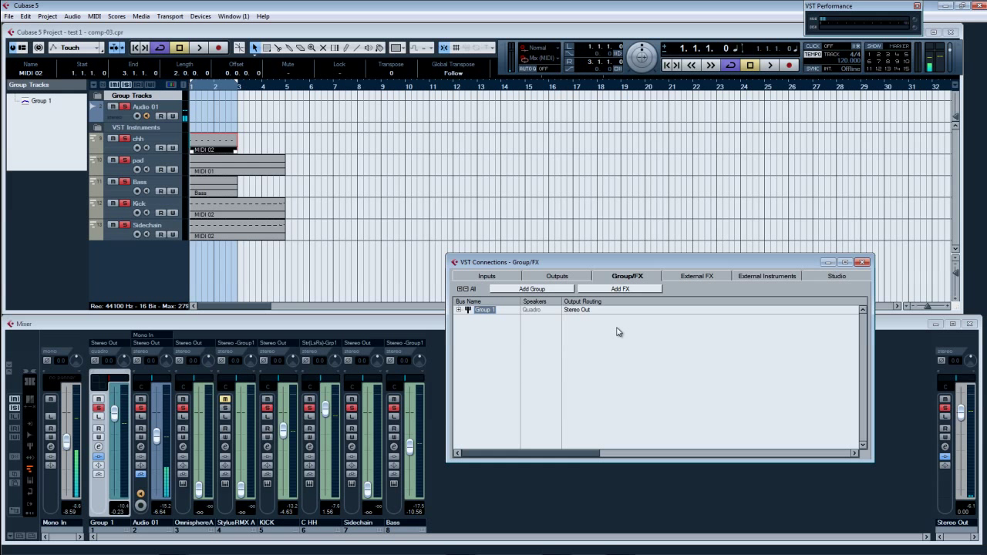
left_click(459, 310)
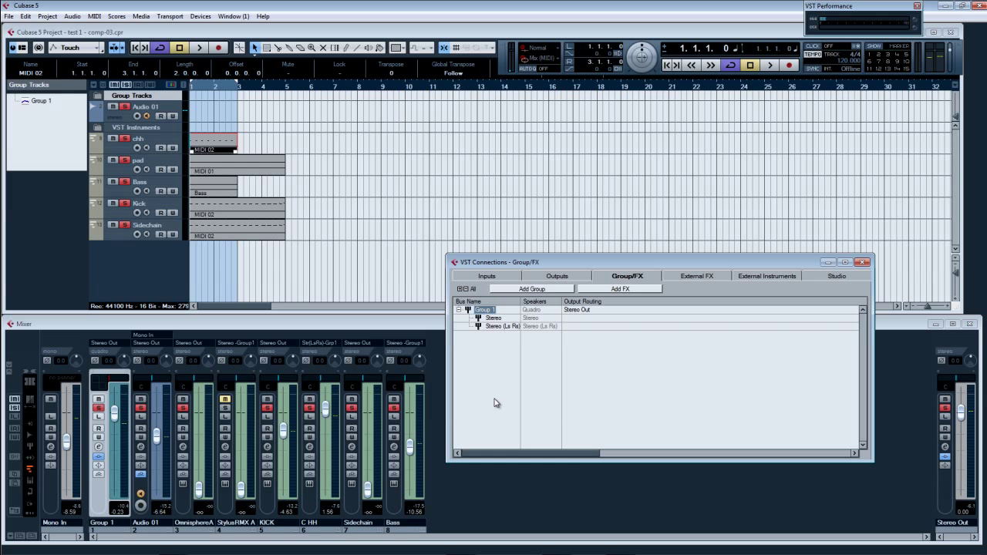
left_click(863, 263)
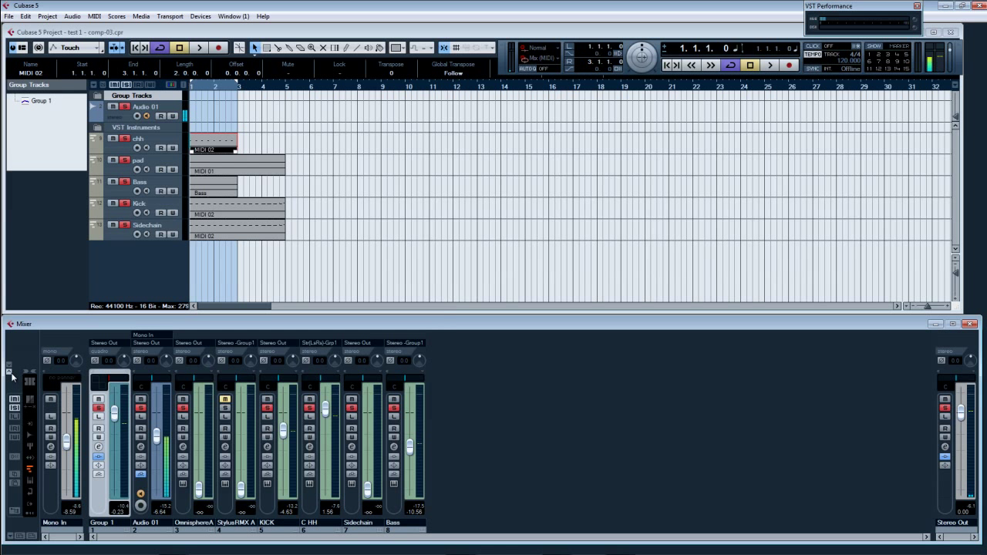
- Clear all mute and solo states and extend the mixer to show the insert slots
left_click(224, 398)
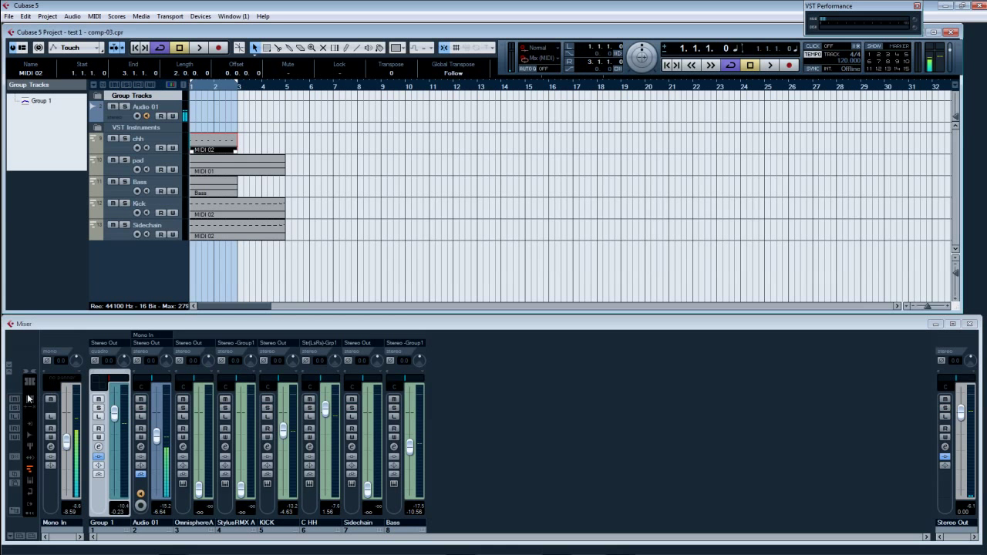
left_click(10, 376)
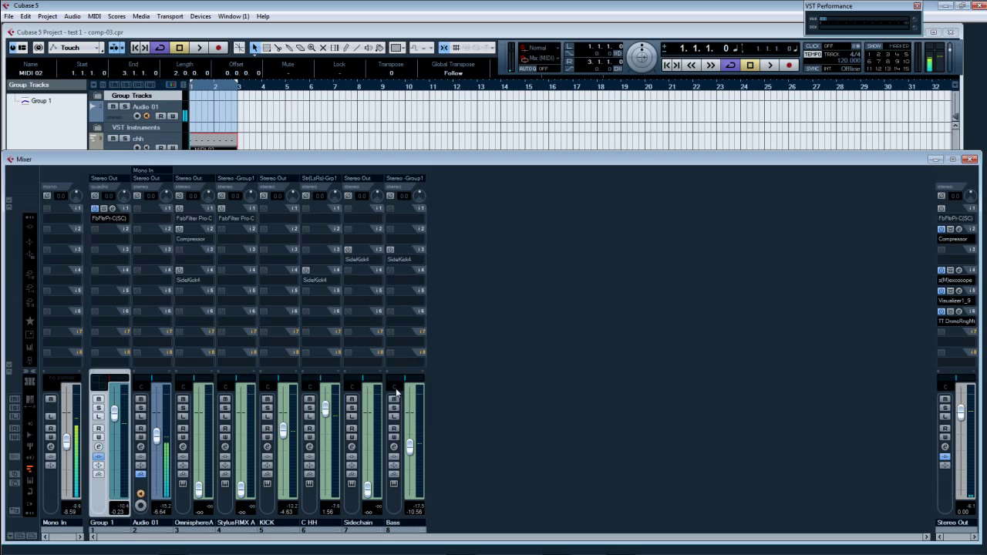
- Solo the Bass and Kick tracks in the project window and return to the mixer
left_click(254, 121)
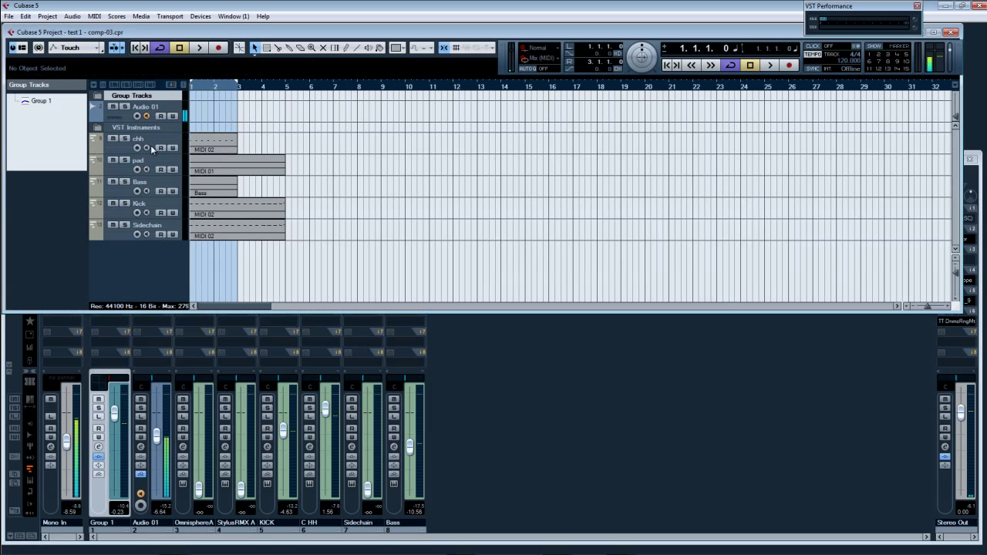
left_click(124, 182)
left_click(124, 203)
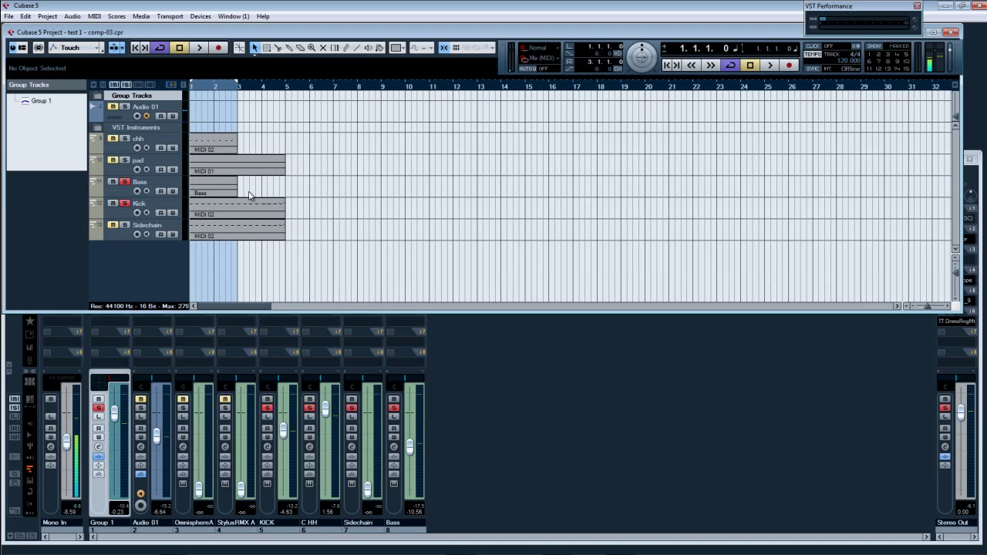
left_click(451, 408)
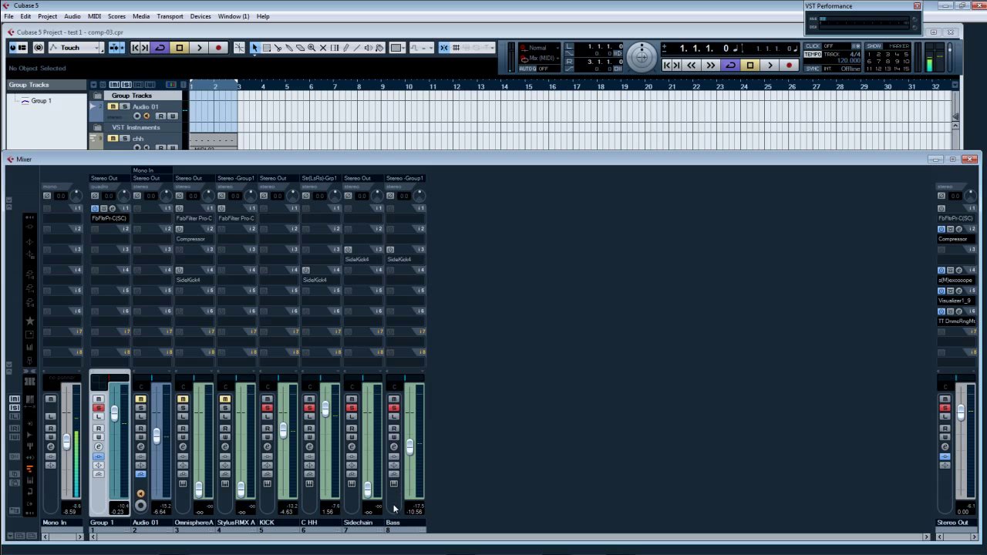
- Check the Bass channel's output routing among the Group 1 busses
left_click(401, 414)
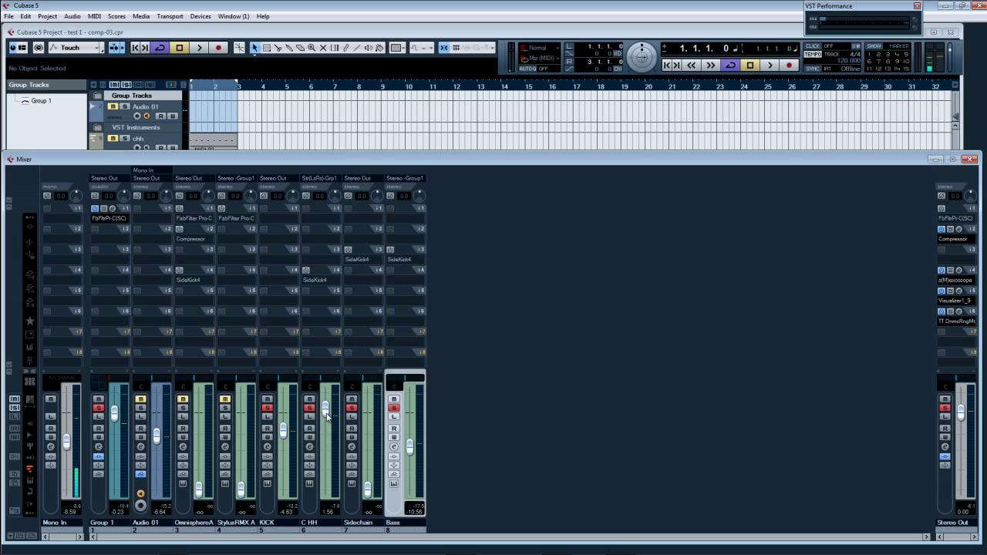
left_click(407, 179)
mouse_move(417, 244)
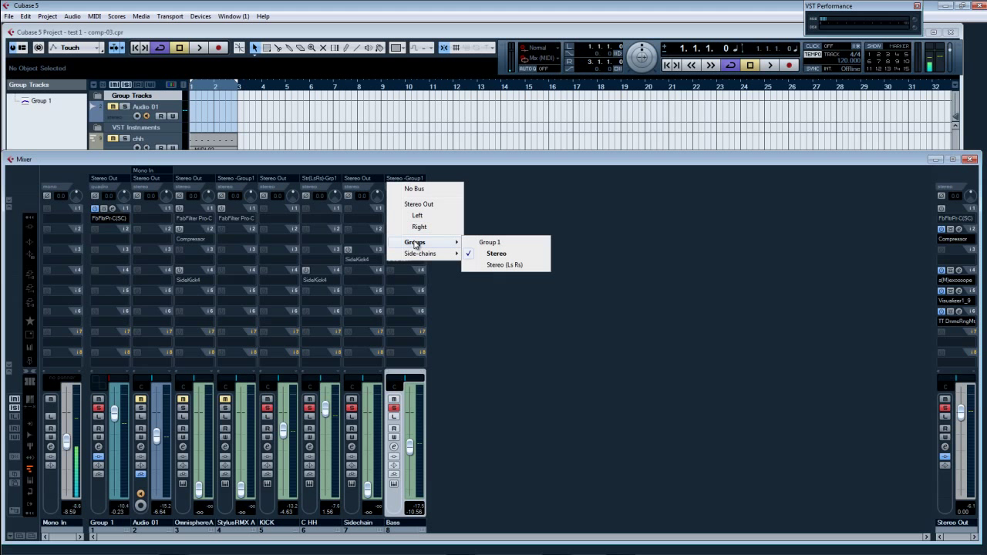
left_click(497, 246)
- Turn off solo on the C HH, Sidechain and KICK channels and pull the C HH and KICK faders fully down
left_click(310, 409)
left_click(351, 407)
left_click(267, 408)
left_click_drag(328, 414, 314, 545)
left_click_drag(283, 431, 283, 494)
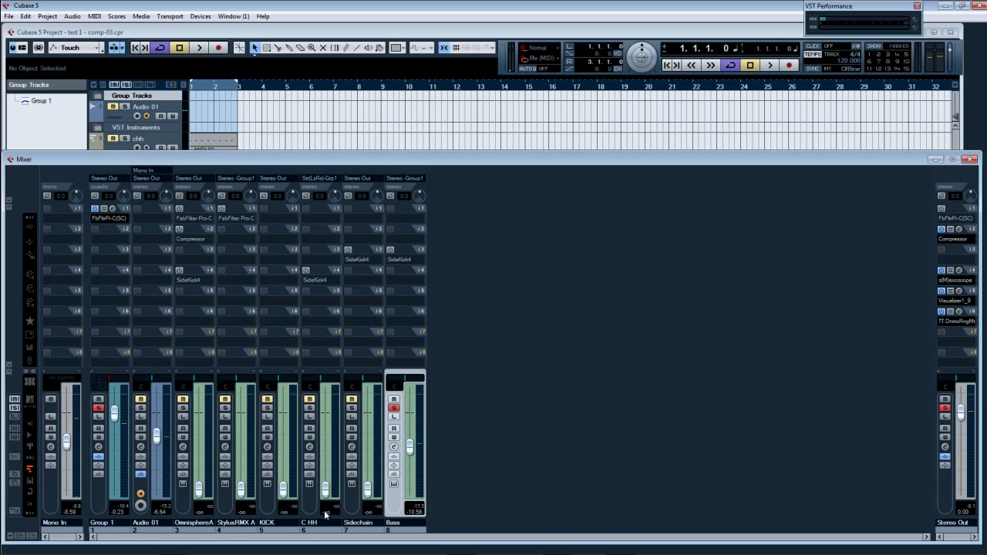
- Play the loop, solo the Audio 01 channel, set the Group 1 fader to 0.00, and stop playback
key("space")
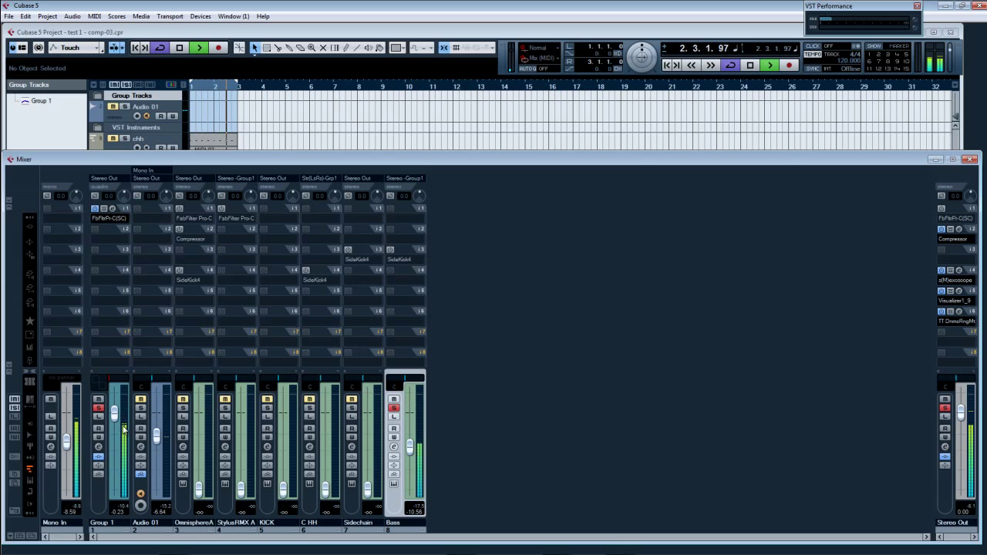
left_click(140, 408)
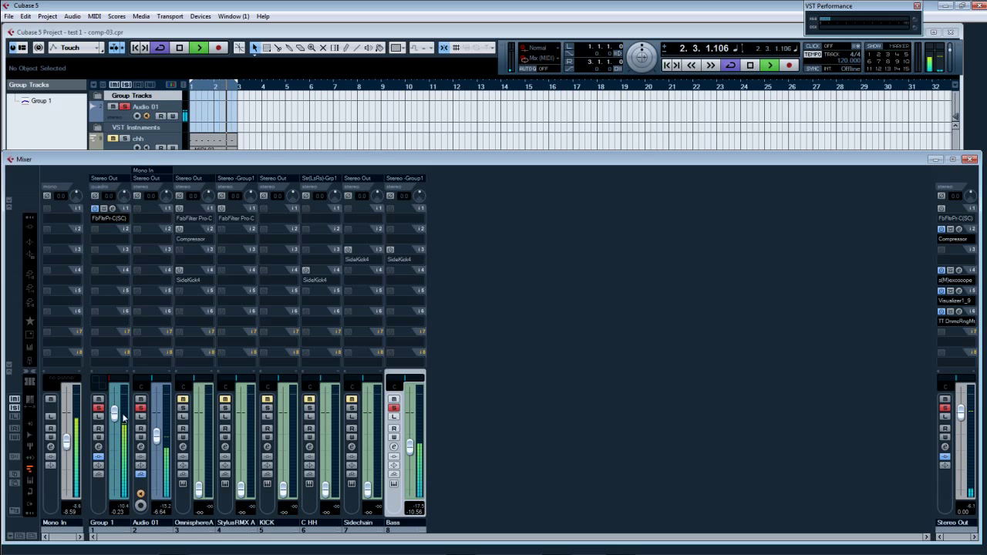
mouse_move(115, 415)
left_mouse_down()
mouse_move(120, 456)
mouse_move(115, 415)
left_mouse_up()
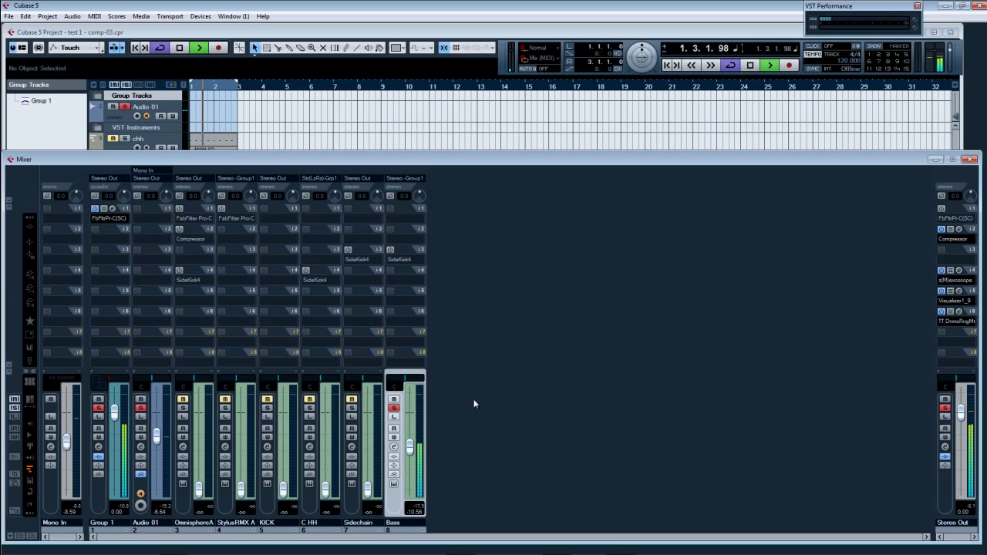
key("space")
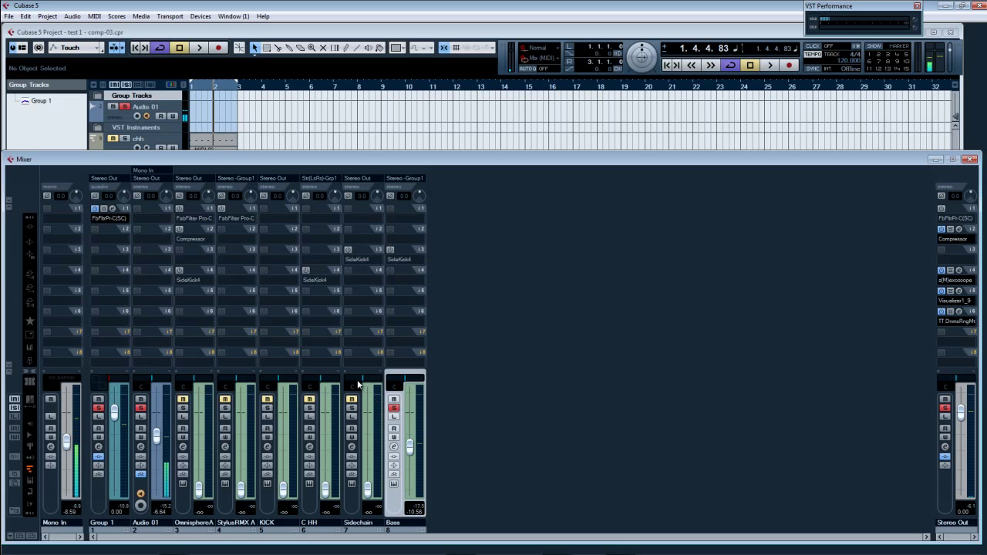
- Solo the C HH channel and check its output routing among the Group 1 busses
left_click(312, 408)
left_click(317, 179)
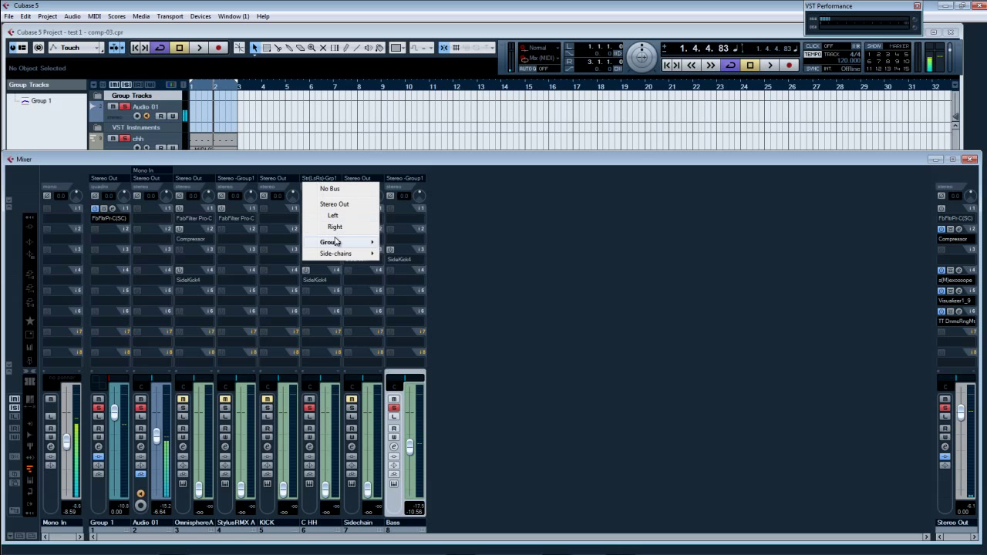
mouse_move(353, 243)
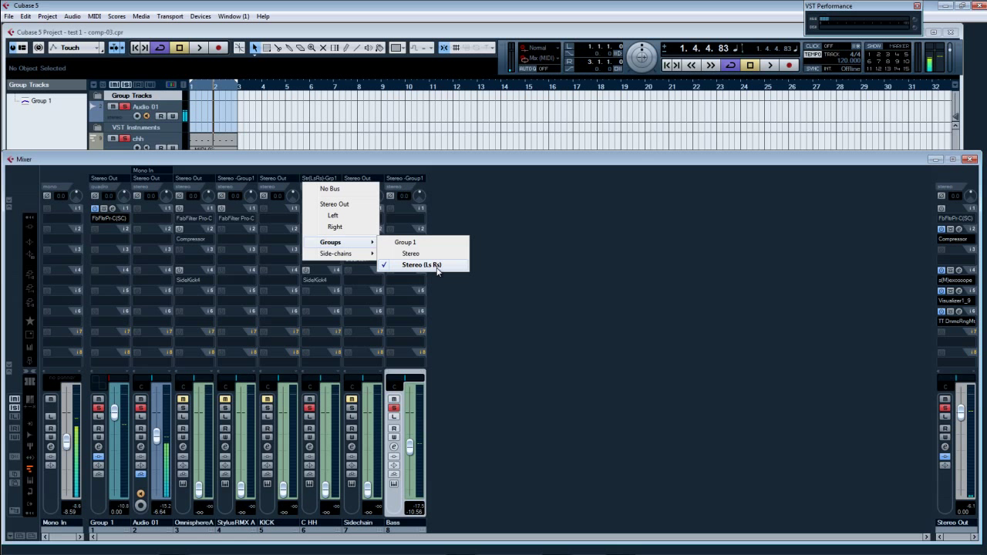
left_click(488, 261)
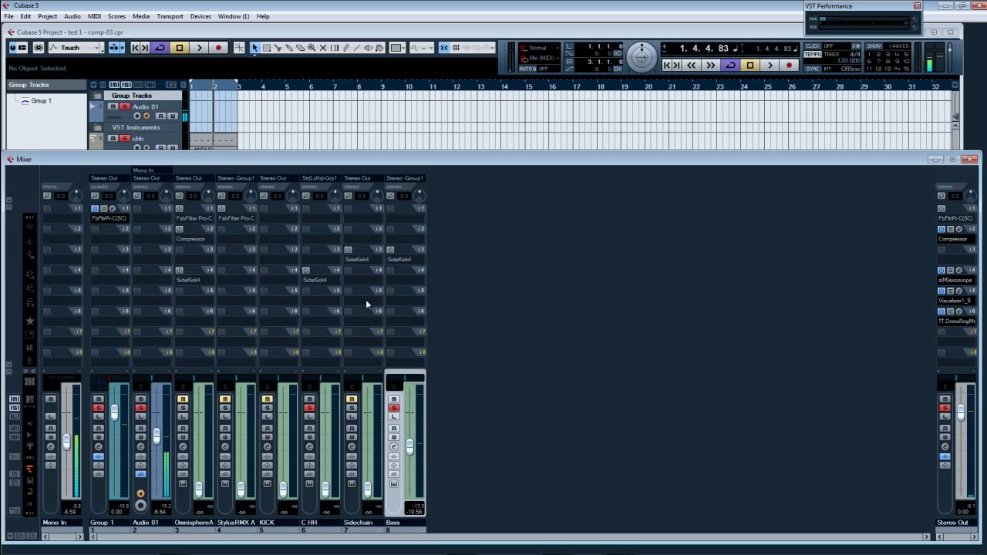
- Open the FabFilter Pro-C (SC) insert on Group 1 and switch its Expert mode off and back on
left_click(112, 218)
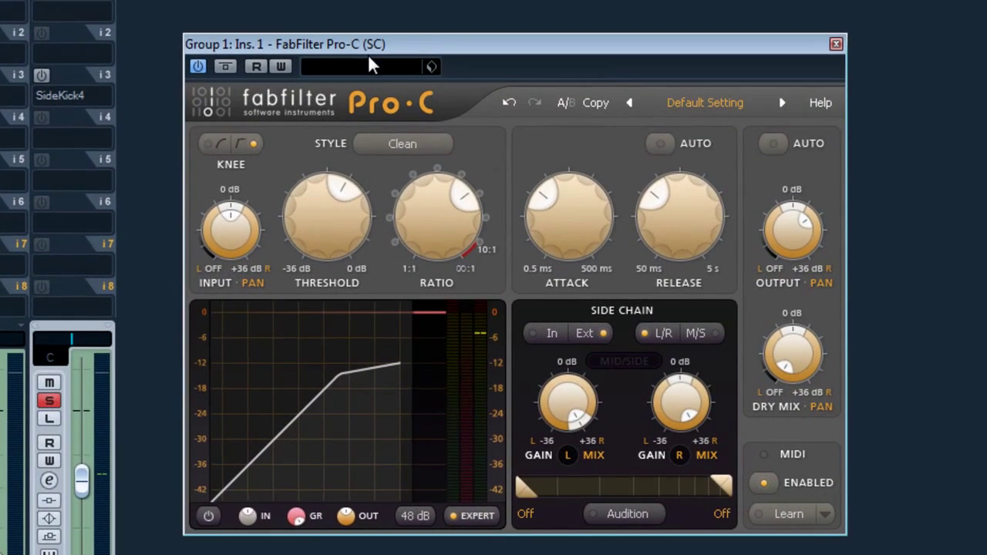
left_click(478, 517)
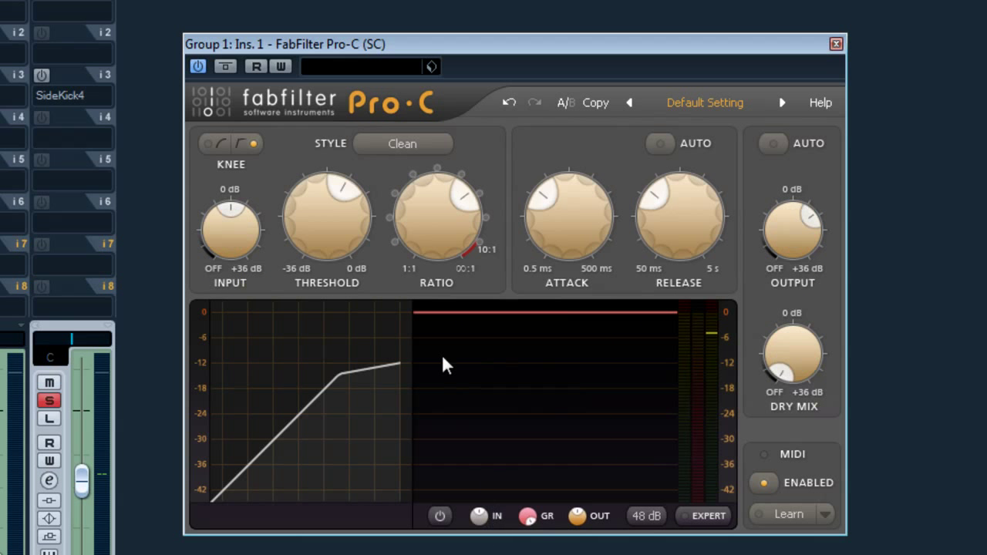
left_click(702, 519)
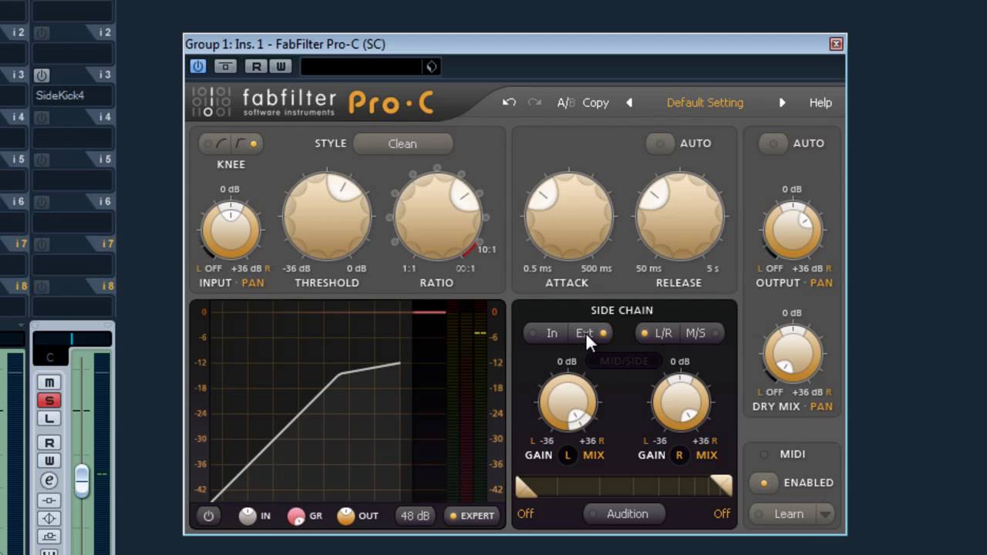
- Reset the L and R side chain Gain/Mix knobs to their defaults and turn on Audition
double_click(568, 401)
double_click(681, 401)
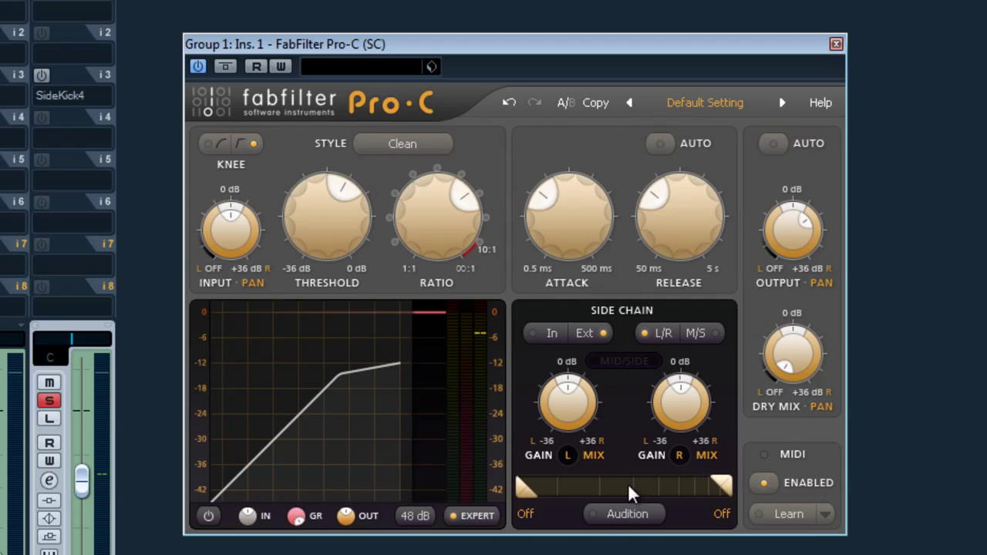
left_click(625, 516)
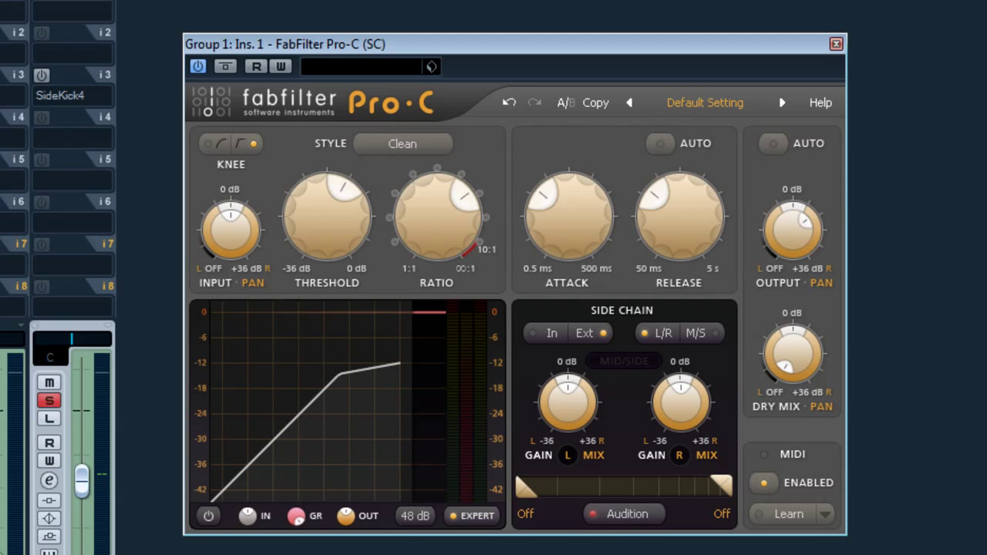
- Play the loop to listen to the side chain signal, turn Audition off, and restart playback
key("space")
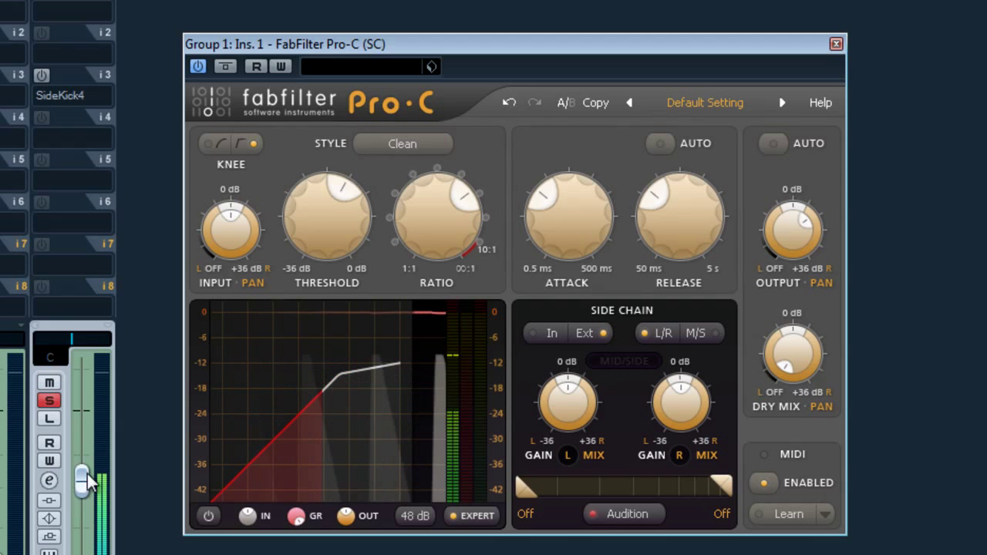
left_click(623, 514)
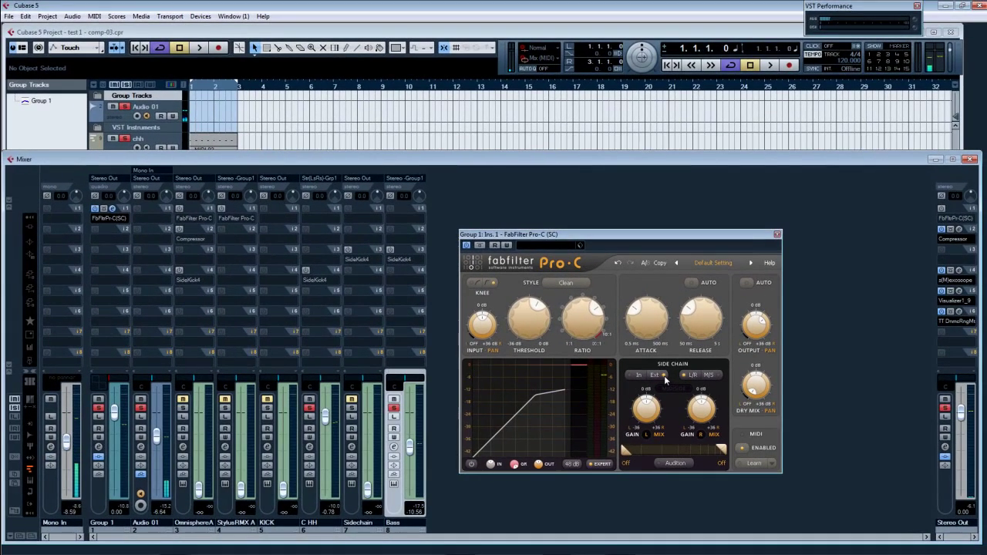
key("space")
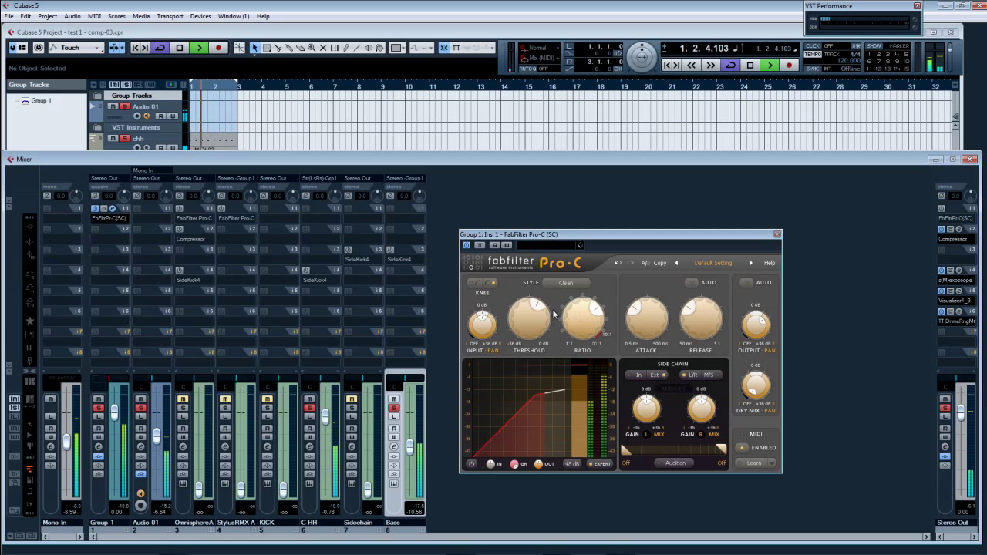
- Lower the Pro-C threshold close to -36 dB, raise the ratio to its maximum, and set attack and release to their minimums
scroll(504, 325, "down", 5)
mouse_move(504, 325)
left_mouse_down()
mouse_move(509, 370)
mouse_move(501, 354)
mouse_move(522, 330)
left_mouse_up()
left_click_drag(646, 316, 690, 353)
left_click_drag(595, 349, 600, 336)
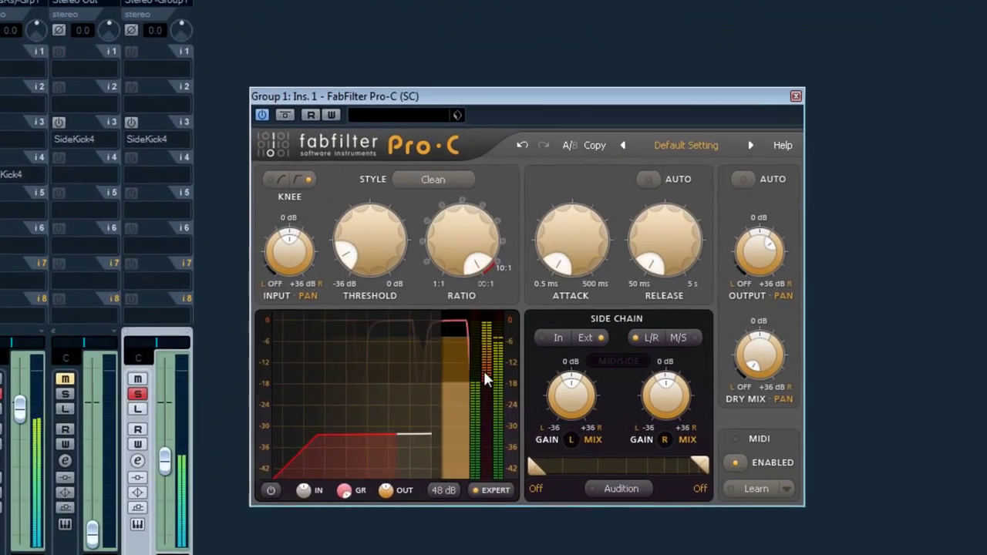
- Turn the left side chain Mix ring fully to L and set the right side chain Mix to 1.000
scroll(569, 398, "up", 2)
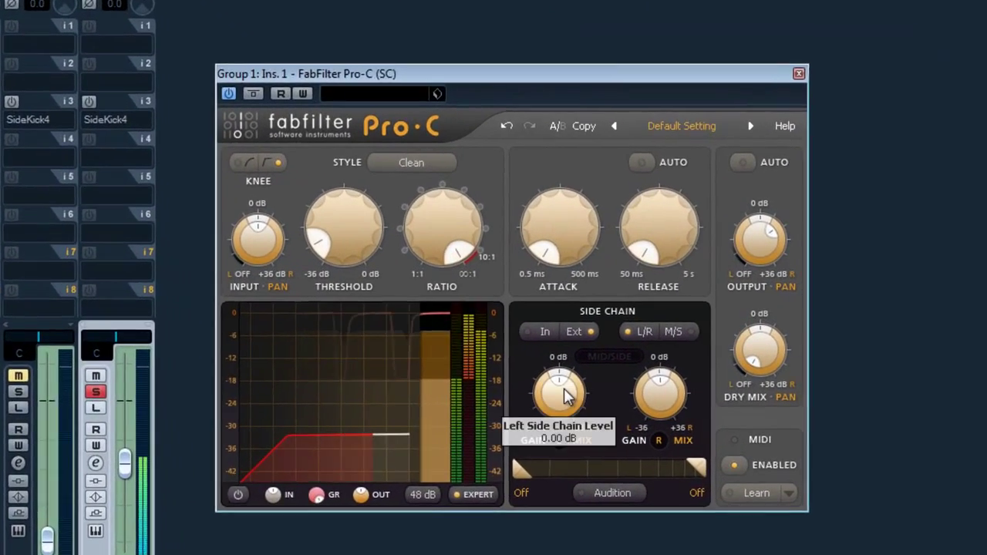
scroll(570, 398, "down", 2)
scroll(569, 398, "up", 2)
scroll(570, 398, "down", 2)
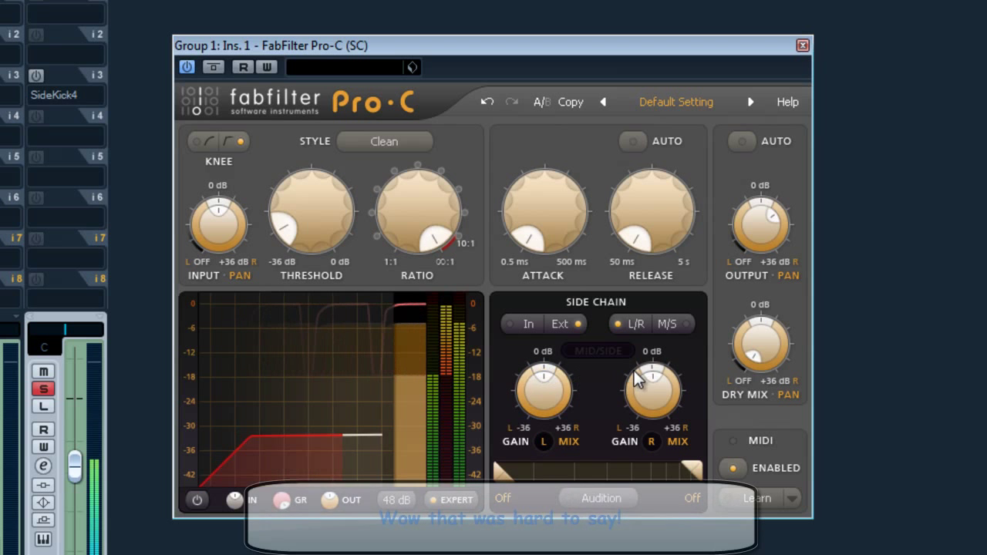
left_click_drag(548, 374, 545, 432)
left_click_drag(650, 393, 653, 418)
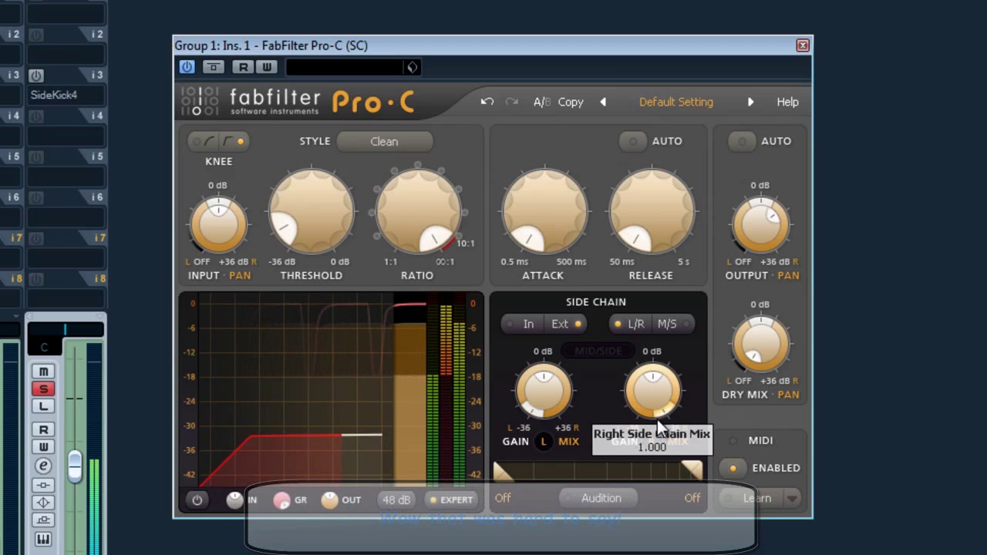
- Raise the left side chain gain to +21.62 dB and the right side chain gain to about the same level
left_click_drag(542, 401, 540, 376)
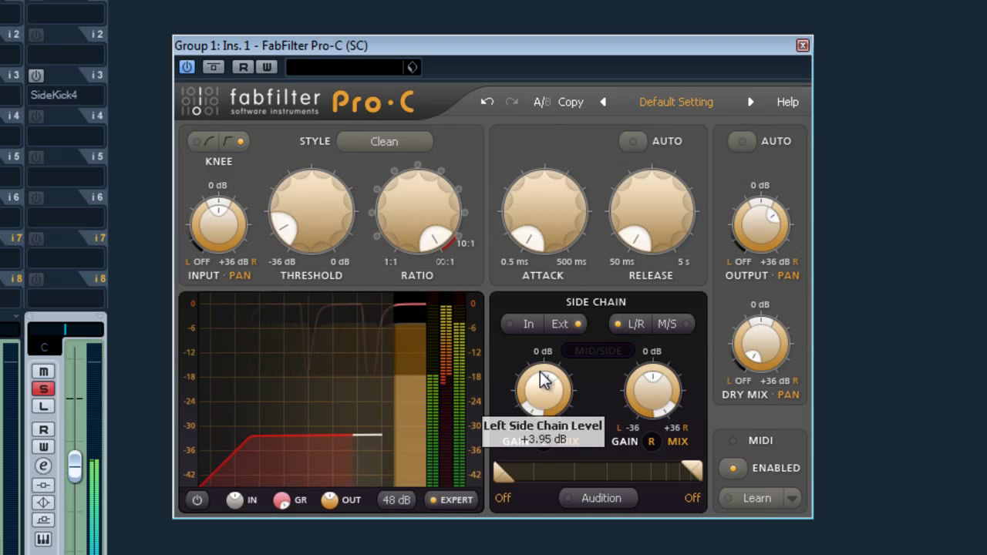
left_click_drag(539, 341, 530, 275)
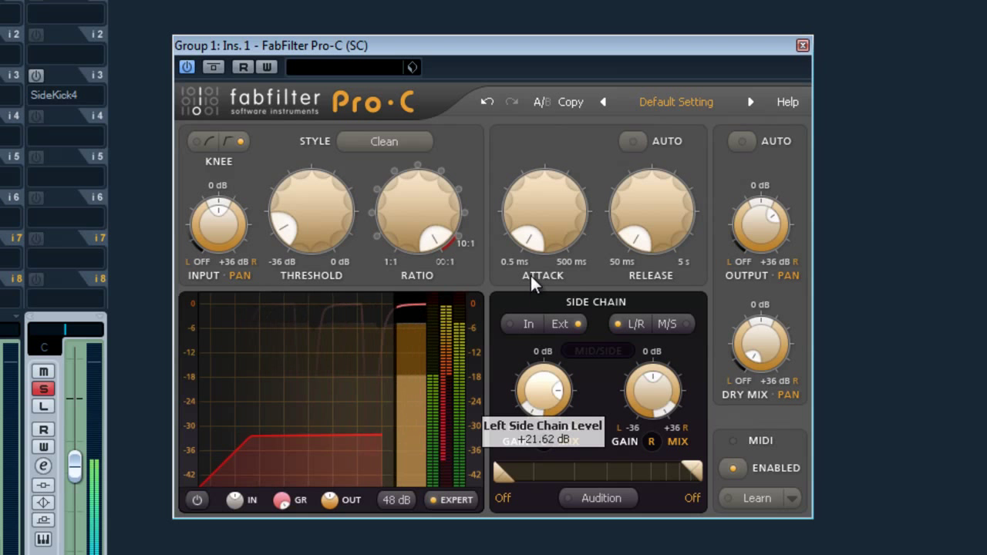
left_click(568, 324)
left_click_drag(647, 401, 636, 294)
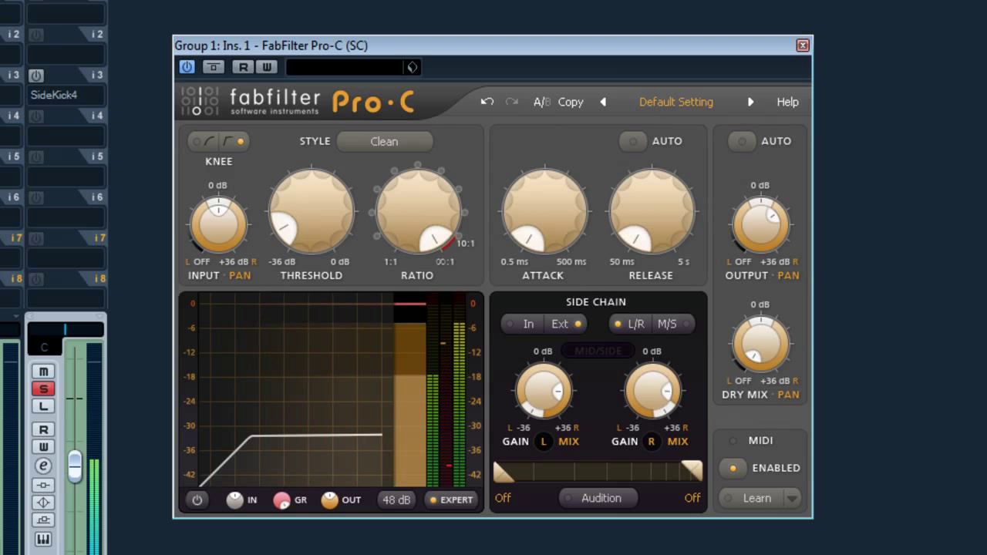
- Raise the Bass fader to -6.15 and lengthen the Pro-C attack and release
left_click_drag(74, 463, 74, 433)
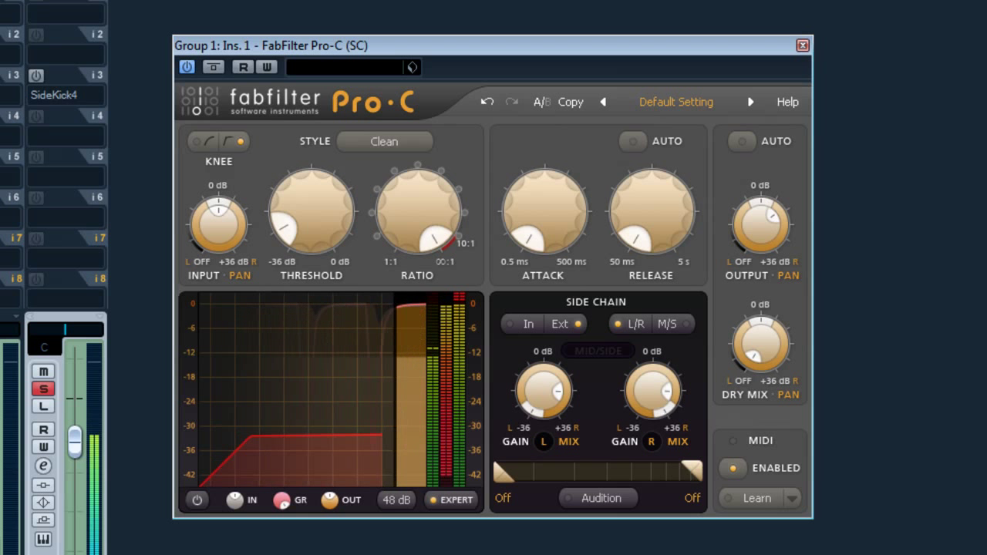
left_click_drag(546, 212, 548, 180)
left_click_drag(665, 205, 664, 123)
left_click_drag(567, 177, 532, 236)
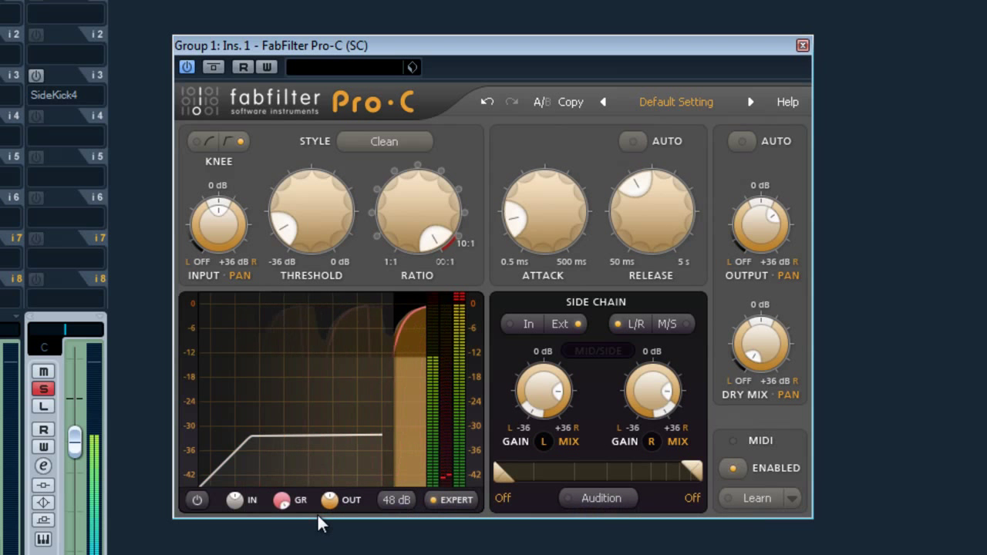
mouse_move(536, 401)
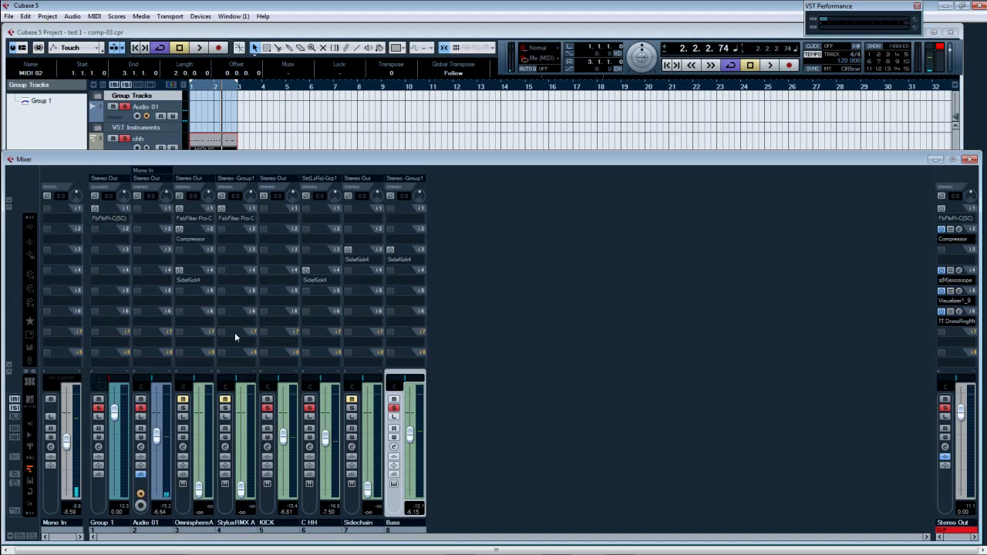
- Clear all channel solos and open the SideKick4 insert on OmnisphereA, placing its window clear of the channel strips
left_click(945, 408)
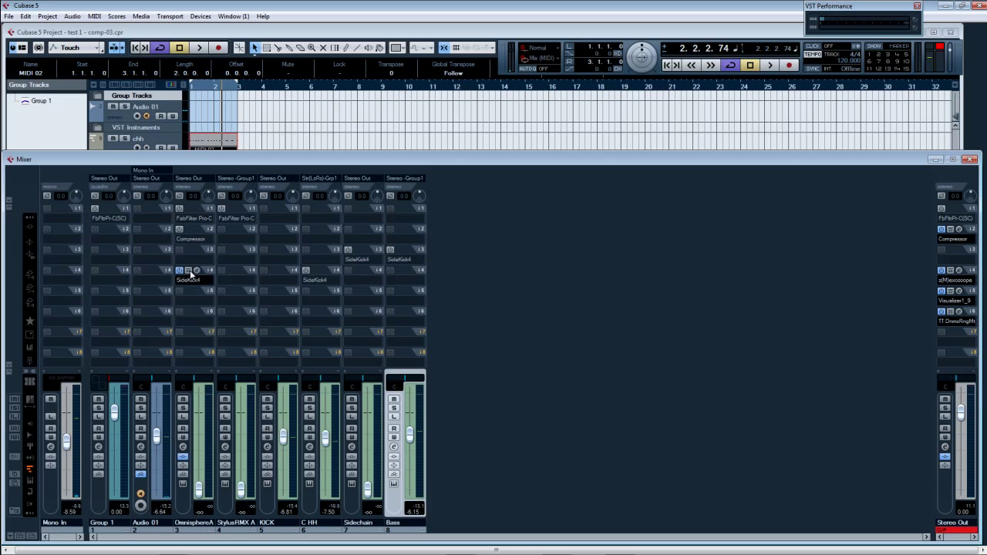
left_click(197, 270)
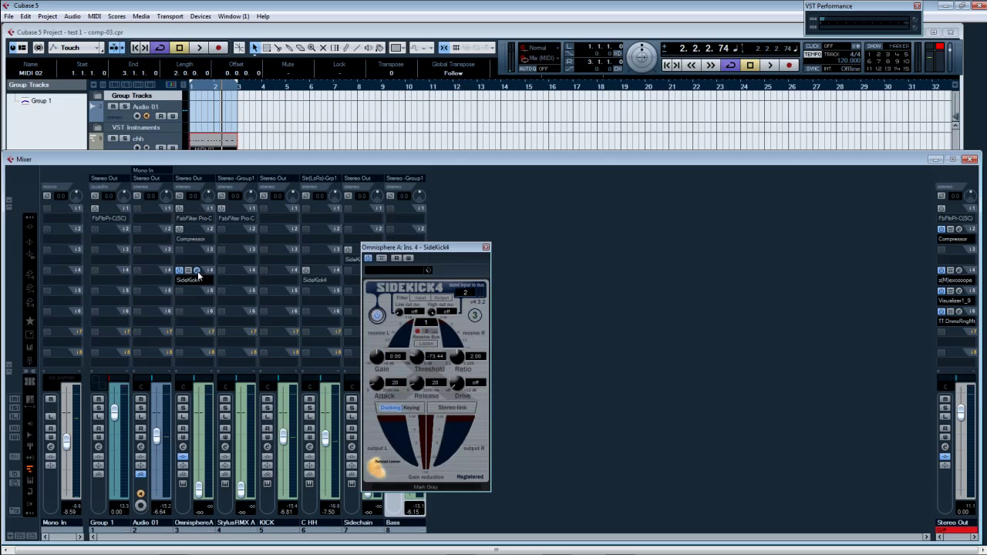
left_click_drag(415, 248, 534, 243)
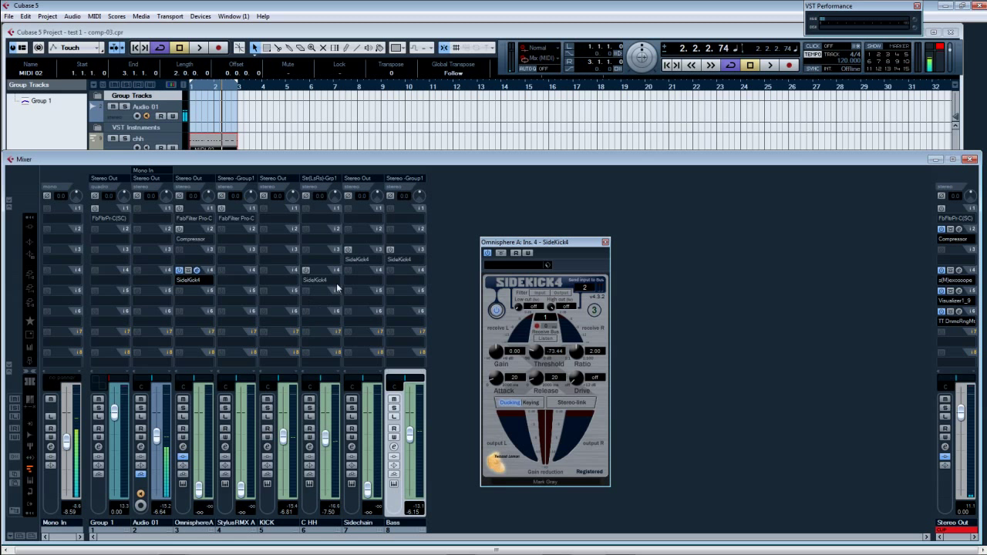
left_click_drag(519, 245, 510, 242)
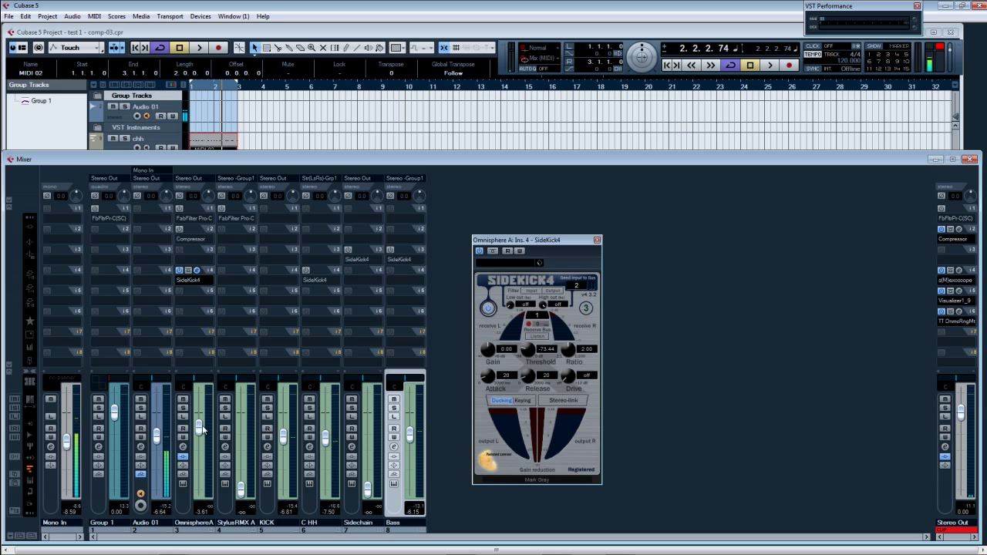
- Play the loop, pull the KICK, C HH and Bass faders down to silence, and set the OmnisphereA fader to -8.22
key("space")
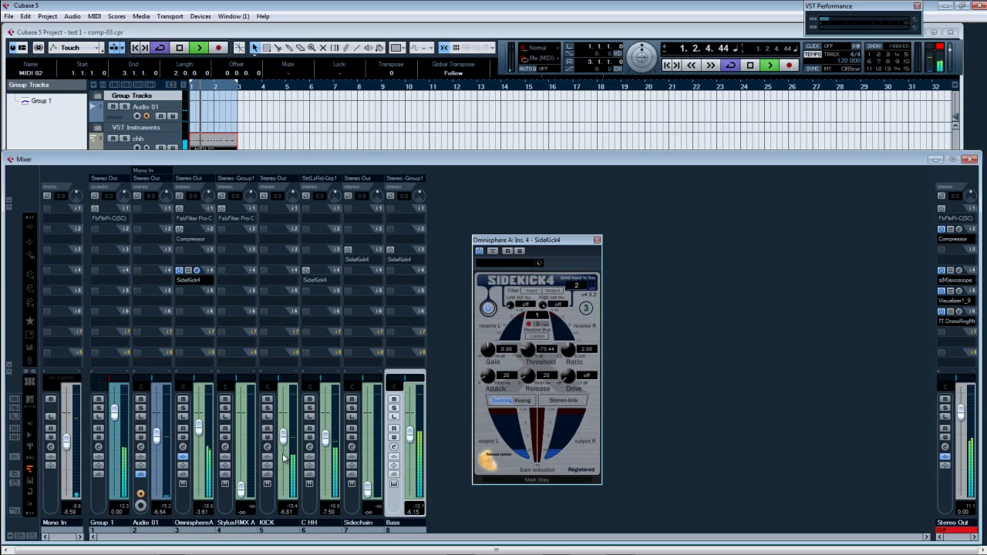
left_click_drag(325, 437, 327, 516)
left_click_drag(197, 435, 200, 448)
left_click_drag(410, 436, 417, 521)
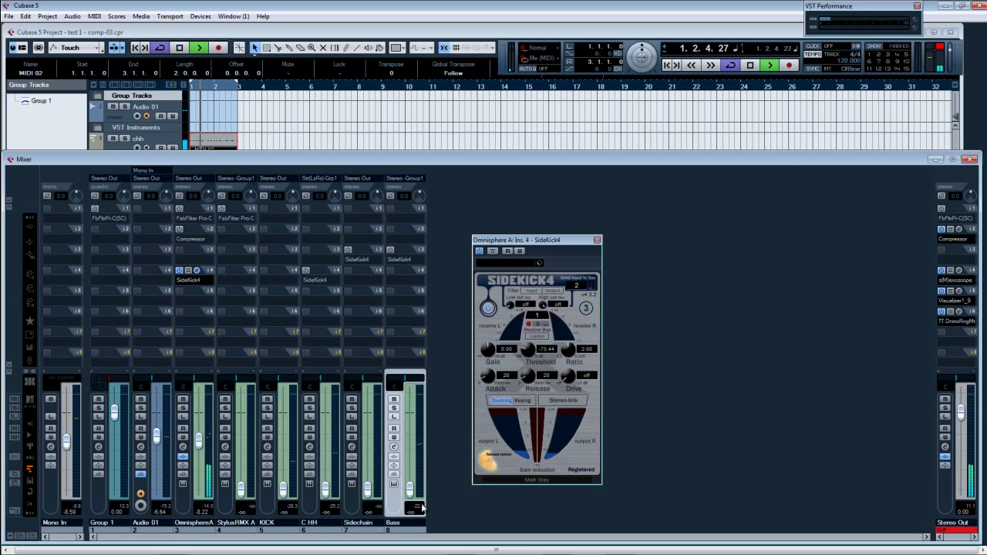
- Turn on the Pro-C insert on Group 1 and raise the Bass fader to -12.32 and the C HH fader to -7.85
mouse_move(104, 223)
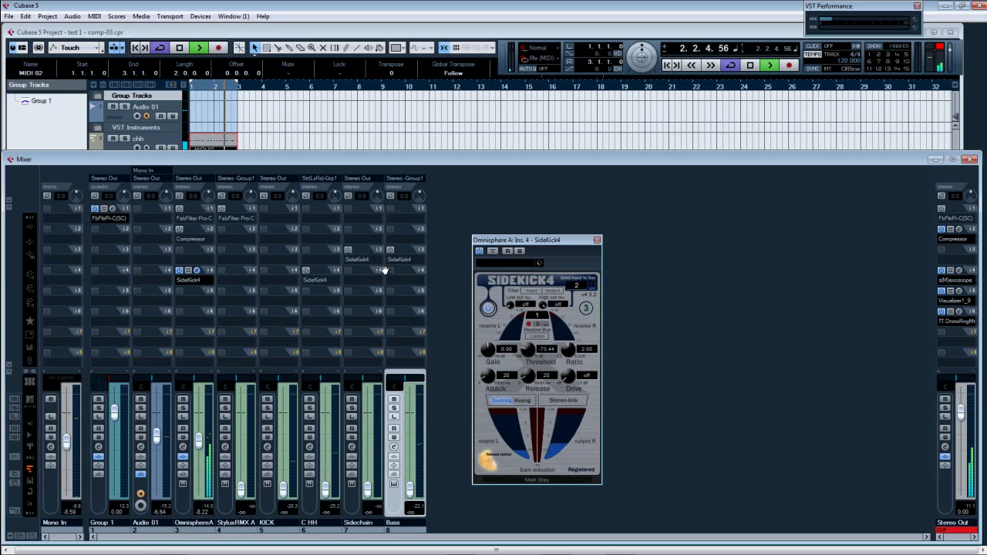
left_click_drag(408, 491, 415, 455)
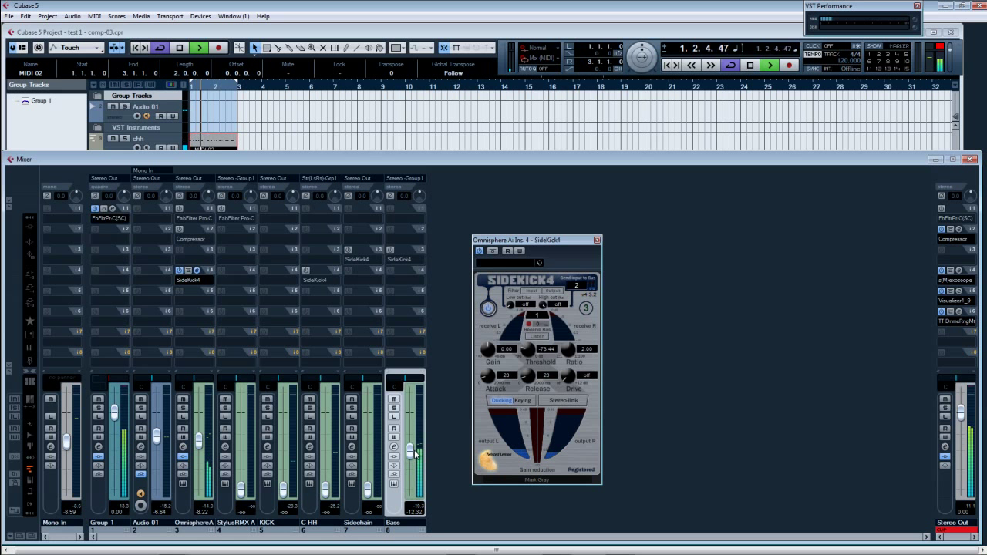
left_click_drag(326, 490, 334, 447)
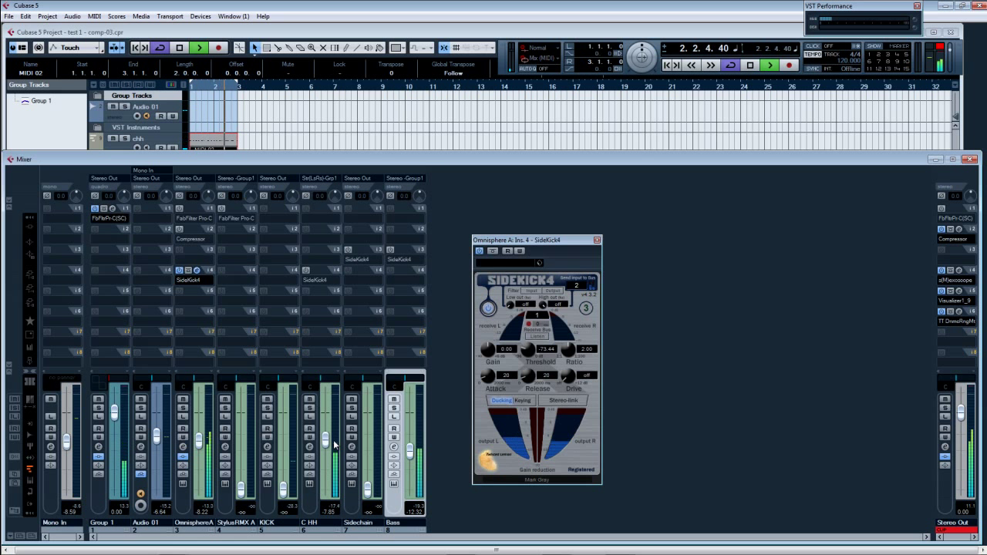
- Open and close the chh MIDI part in the Key Editor, mute the Bass channel, and stop playback
double_click(218, 142)
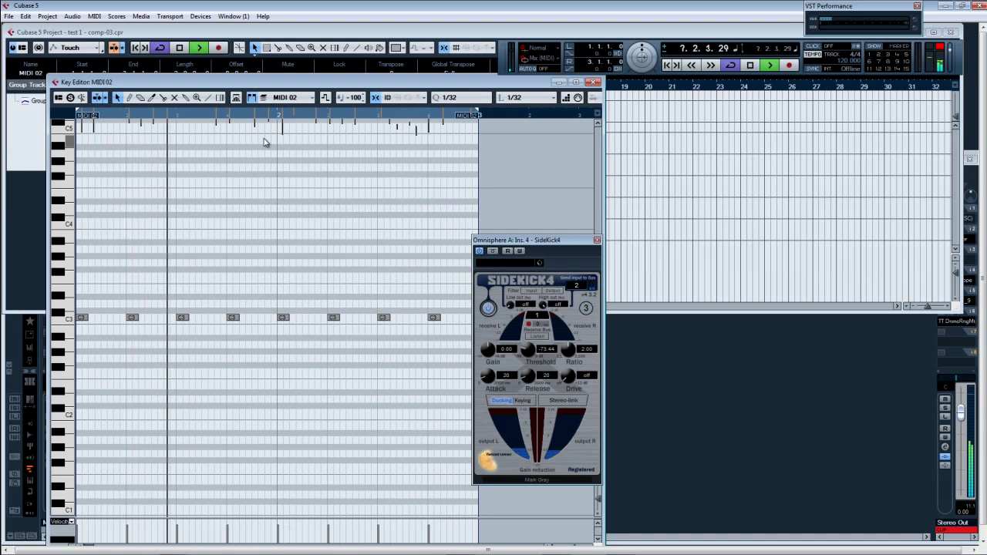
key("ctrl+w")
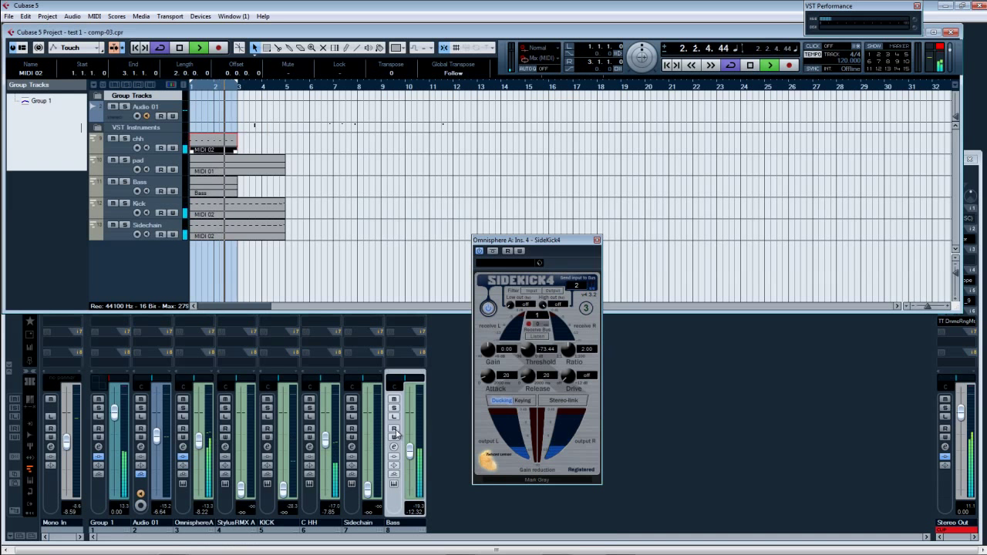
left_click(341, 407)
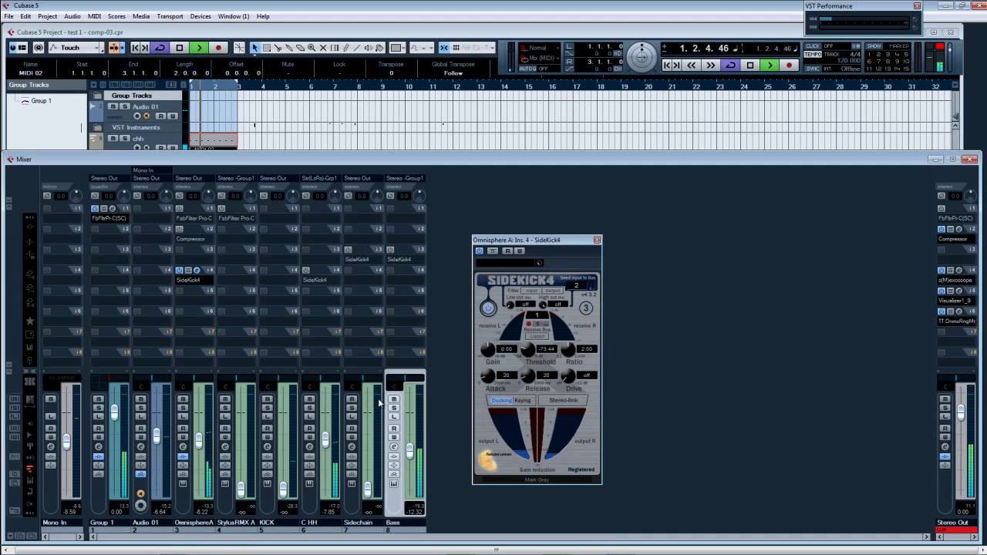
key("space")
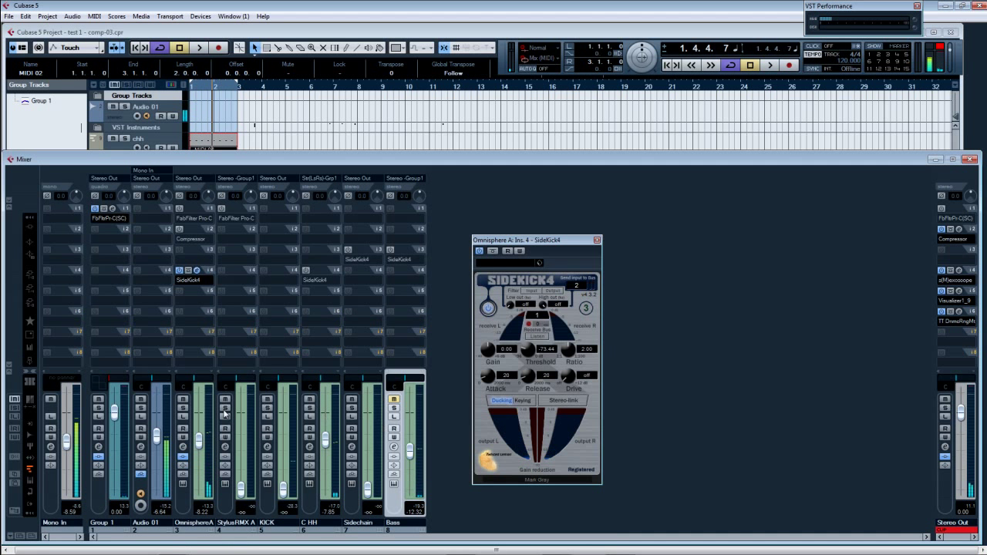
- Move the SideKick4 insert from C HH to slot 4 of KICK and turn off the SideKick4 inserts on KICK and OmnisphereA
left_click(324, 270)
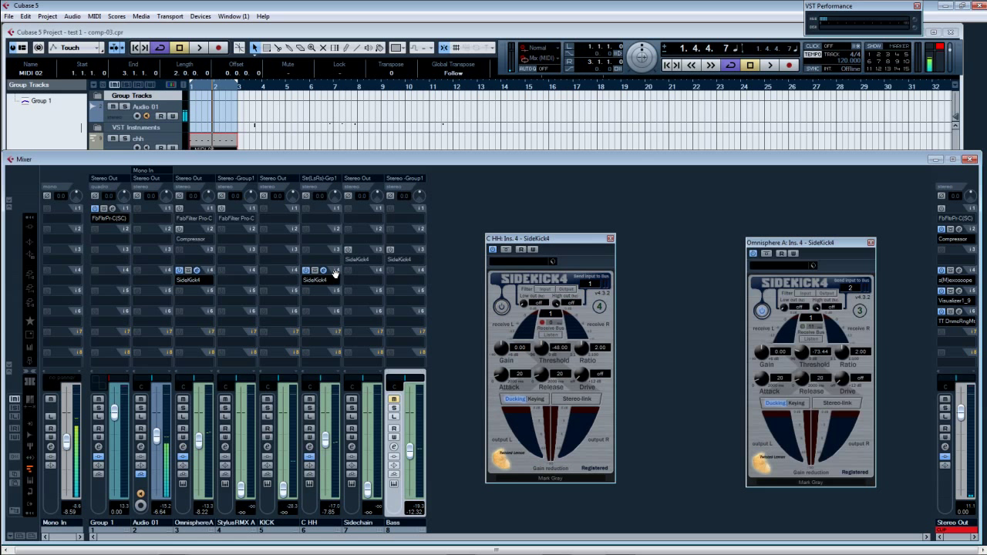
left_click_drag(296, 275, 290, 279)
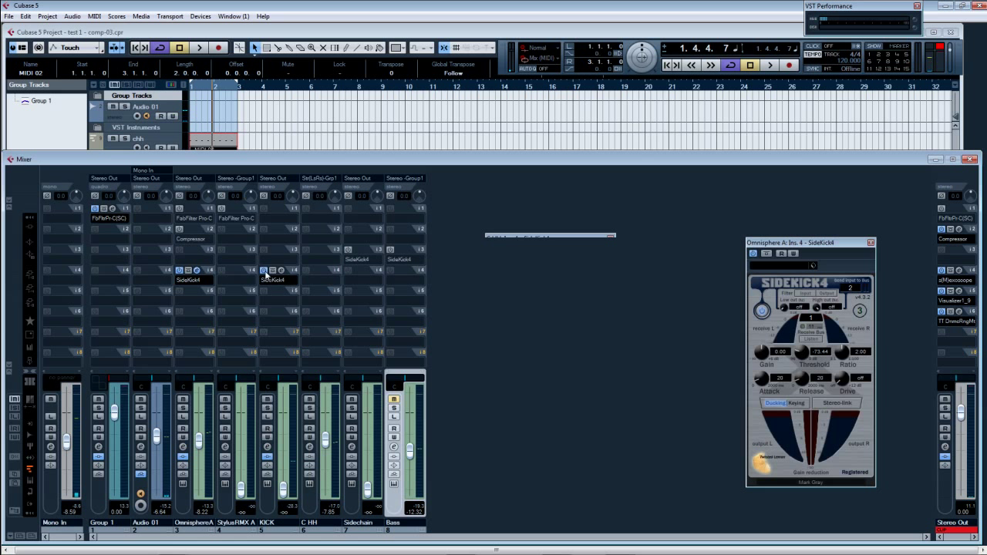
left_click(178, 276)
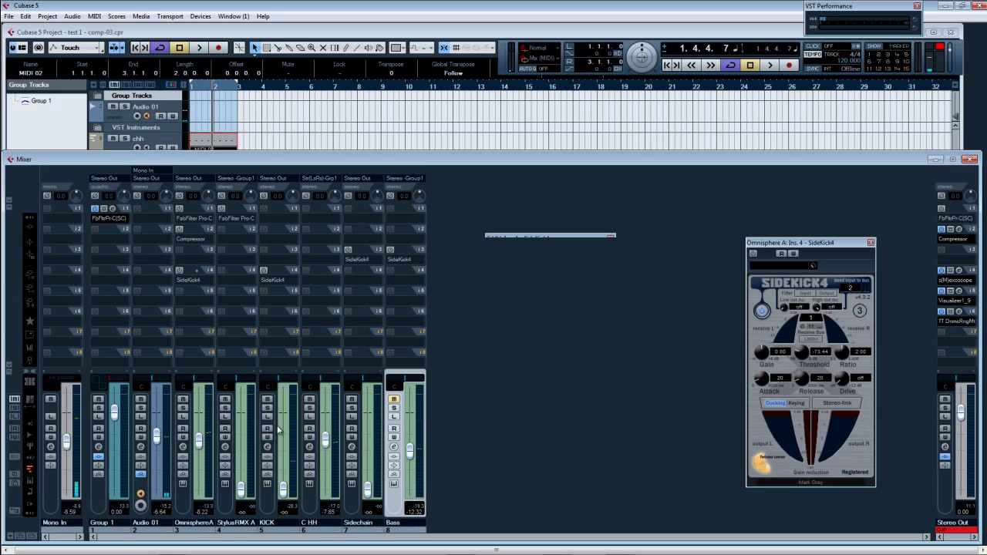
- Play the loop with the OmnisphereA fader down to silence and raise the KICK fader to -7.85
key("space")
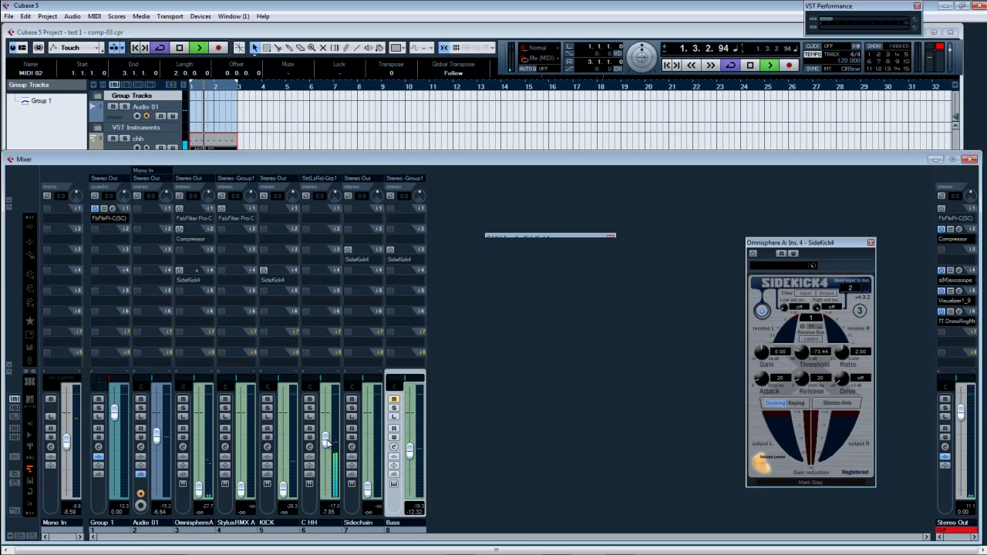
left_click_drag(283, 493, 293, 446)
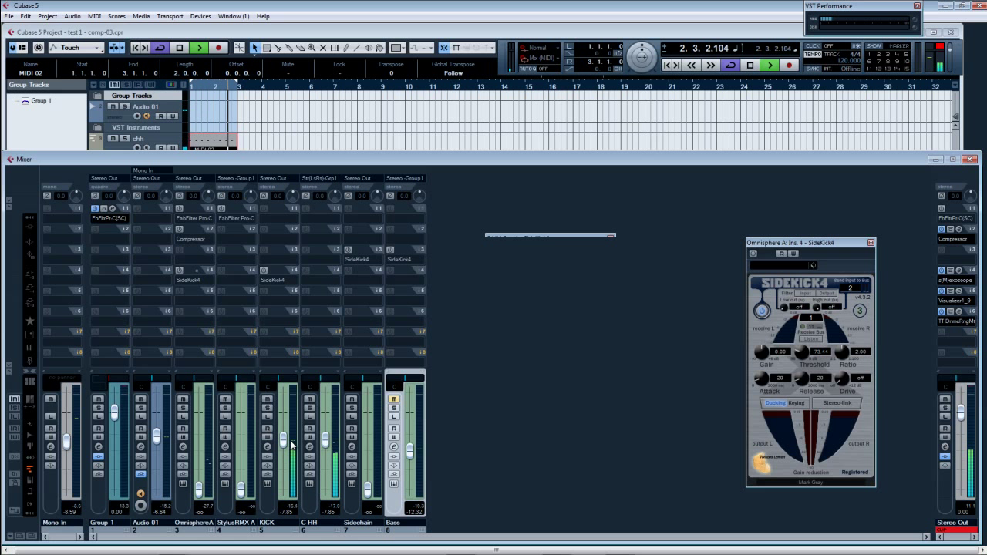
- Turn on and open the SideKick4 inserts on KICK and OmnisphereA, placing their windows side by side
mouse_move(281, 276)
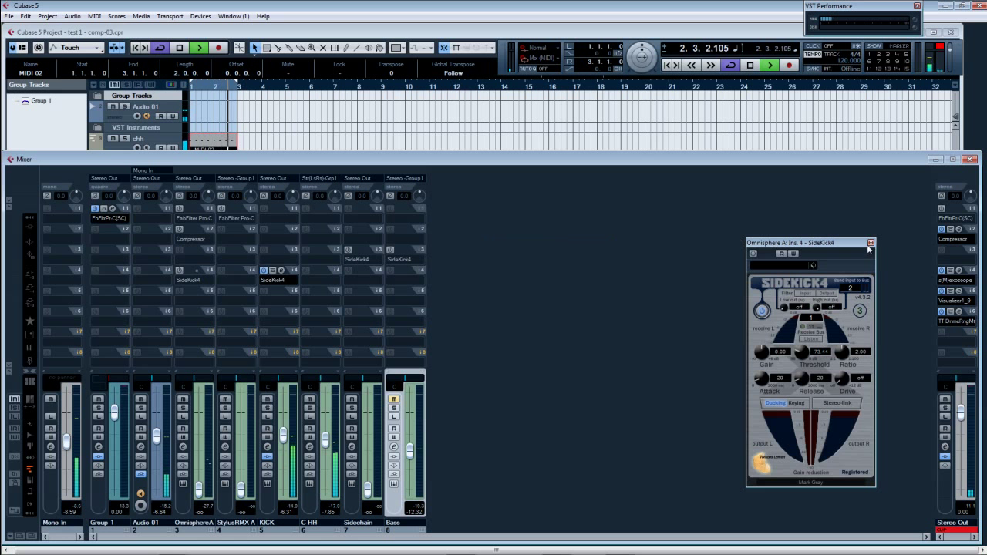
left_click(343, 284)
left_click(282, 271)
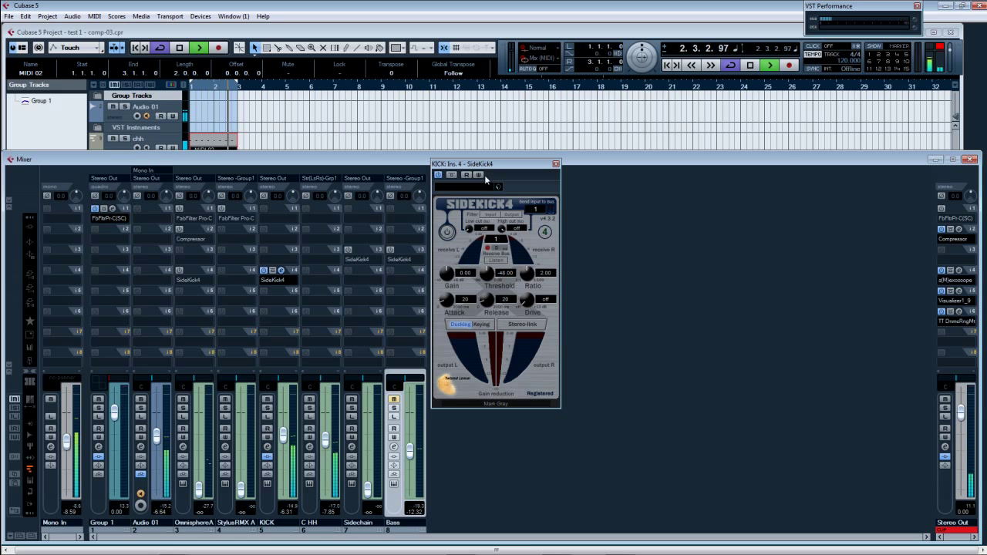
left_click_drag(496, 165, 557, 207)
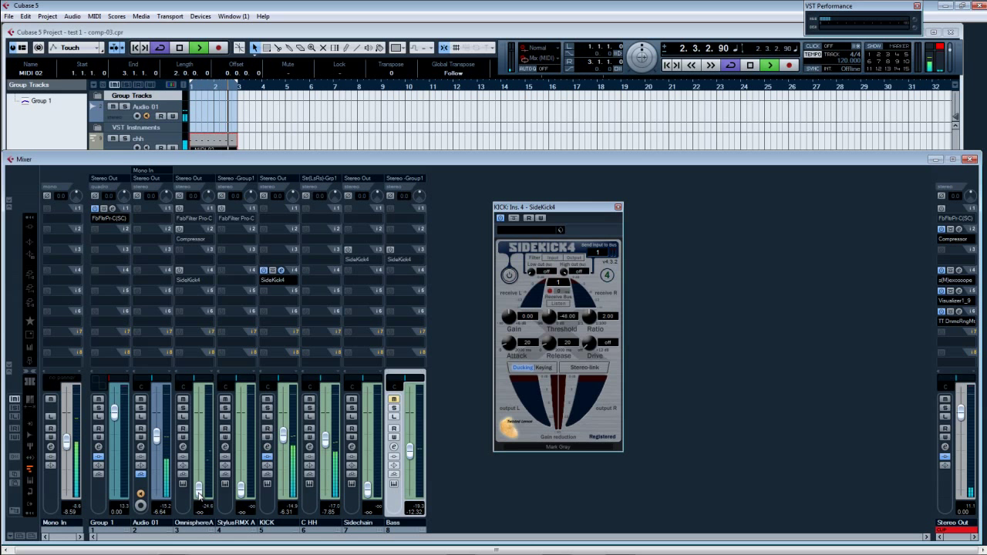
left_click(197, 277)
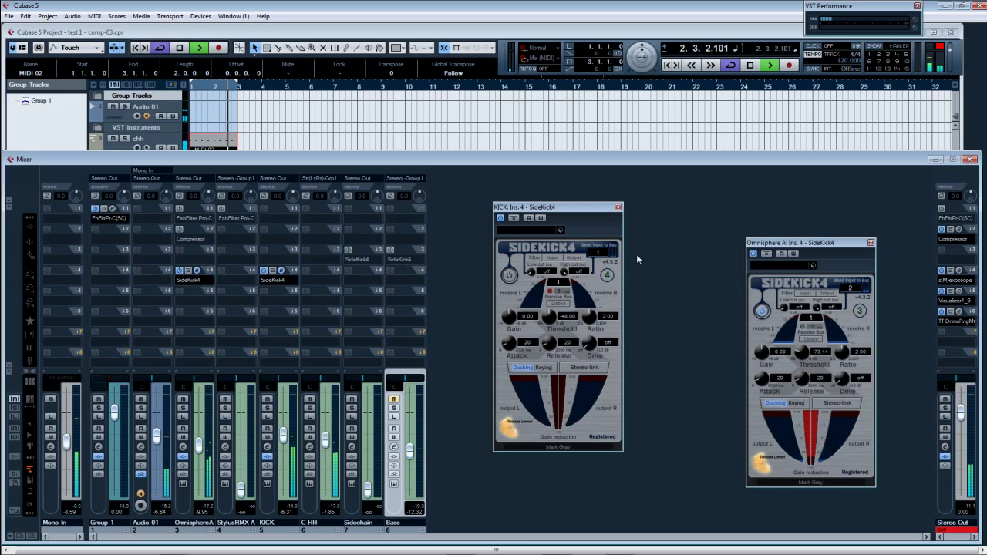
- Arrange the OmnisphereA and KICK SideKick4 windows next to each other, with OmnisphereA first
left_click_drag(810, 241, 515, 270)
left_click_drag(551, 207, 695, 228)
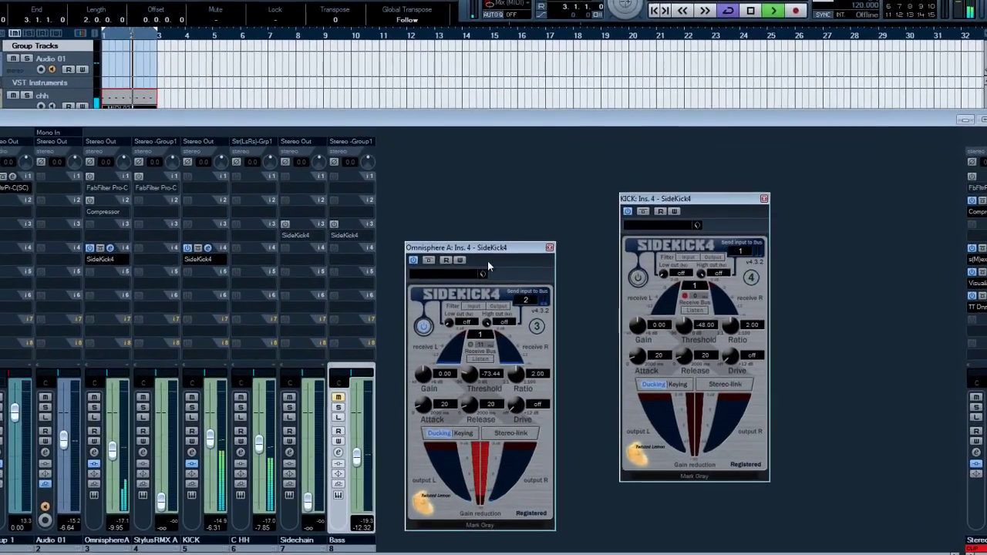
left_click_drag(538, 274, 543, 251)
left_click_drag(481, 202, 478, 187)
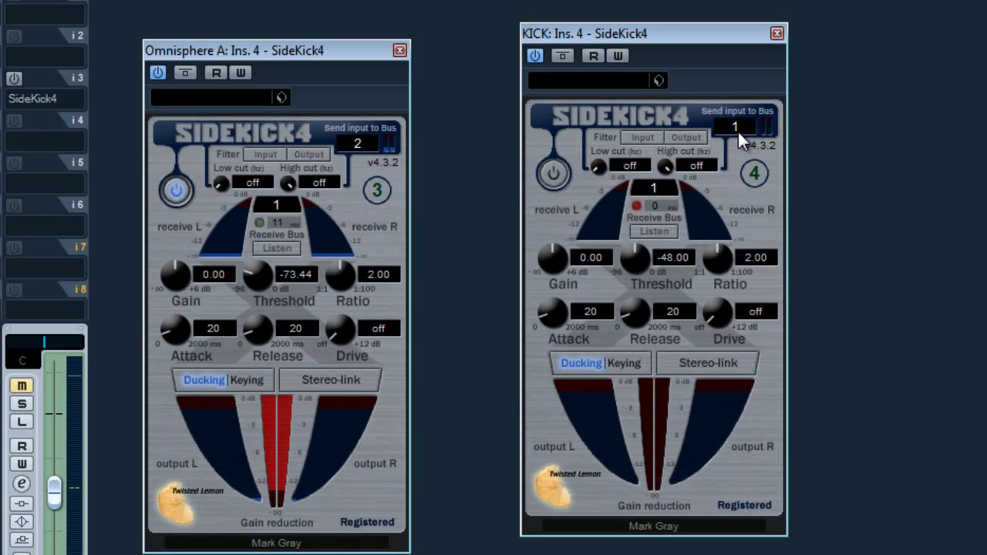
- Switch the receive bus of OmnisphereA's SideKick4 to 2 and return it to 1
left_click(277, 205)
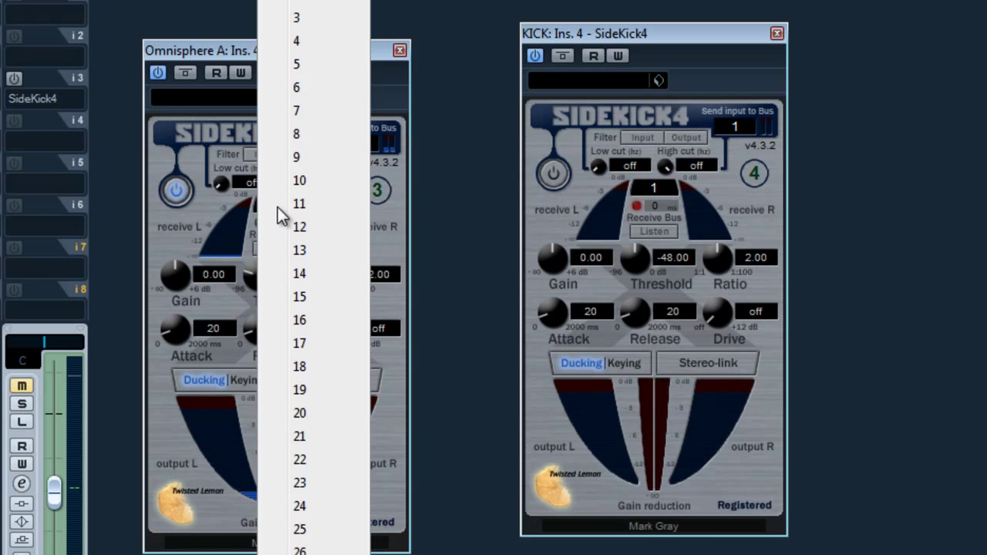
left_click(326, 4)
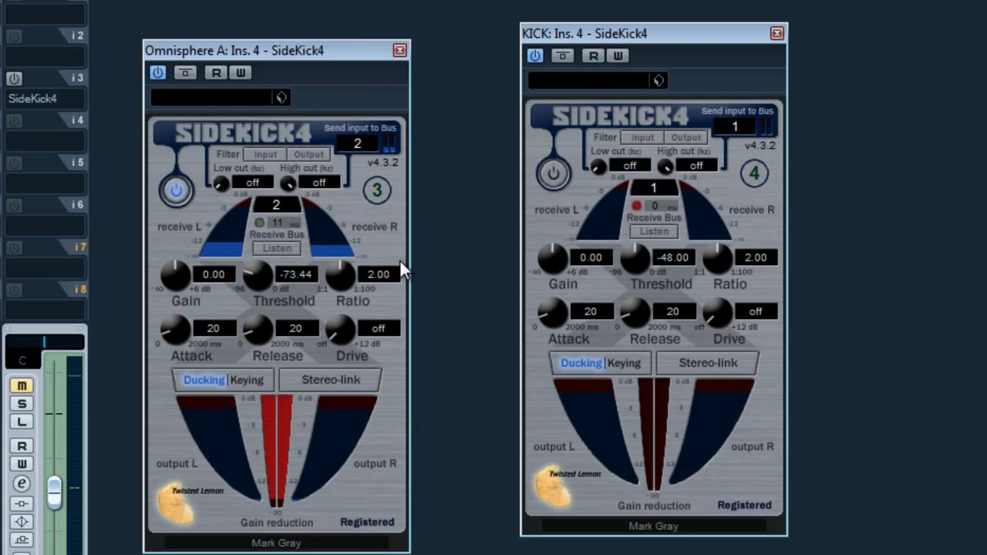
left_click_drag(274, 200, 302, 136)
left_click(279, 202)
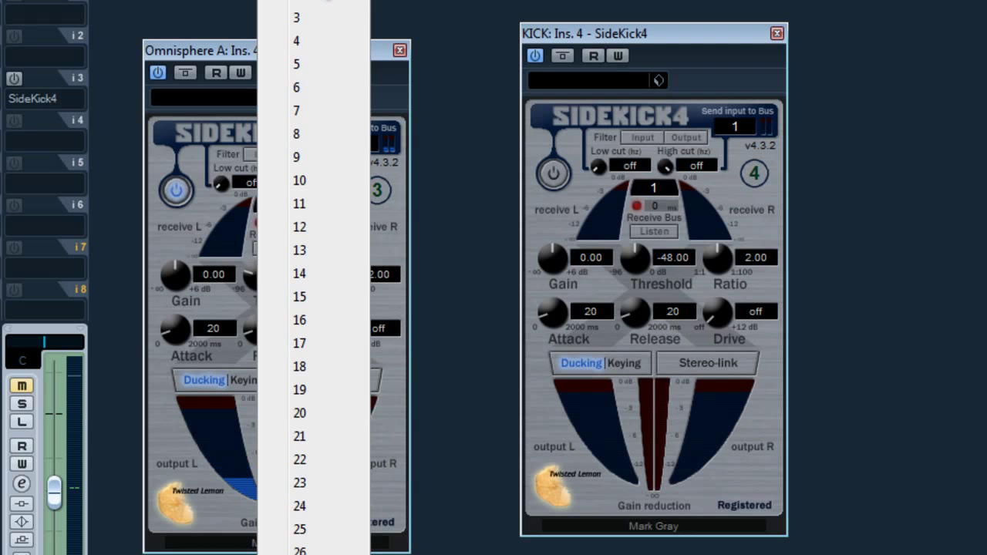
left_click(316, 3)
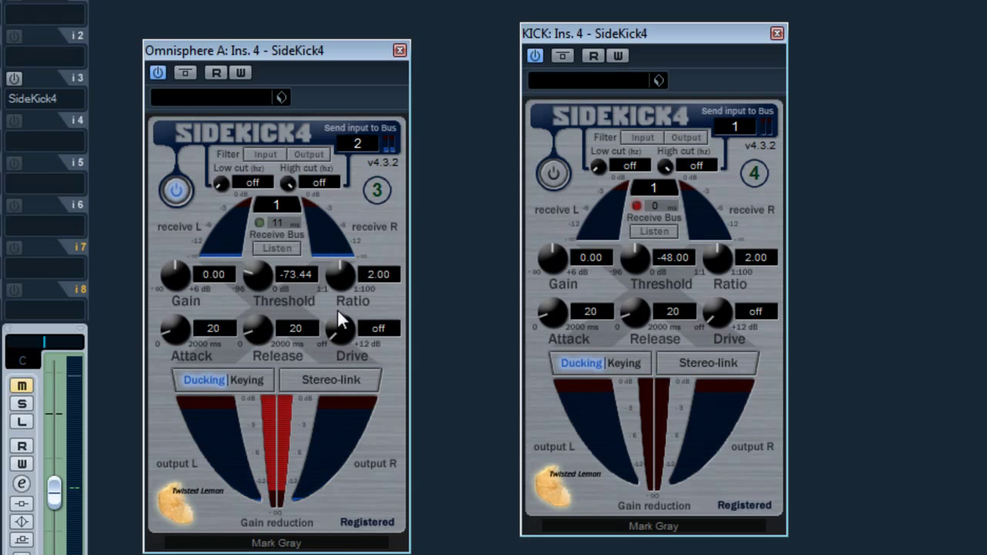
- Set OmnisphereA's SideKick4 threshold to -96.00, release to 0 and ratio to 100.00
left_click_drag(258, 272, 264, 411)
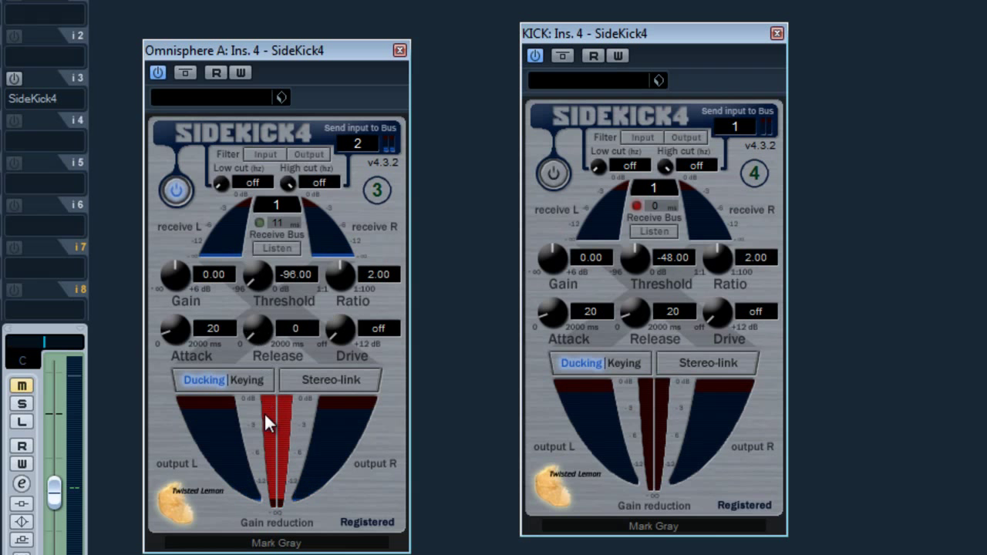
left_click_drag(354, 262, 343, 152)
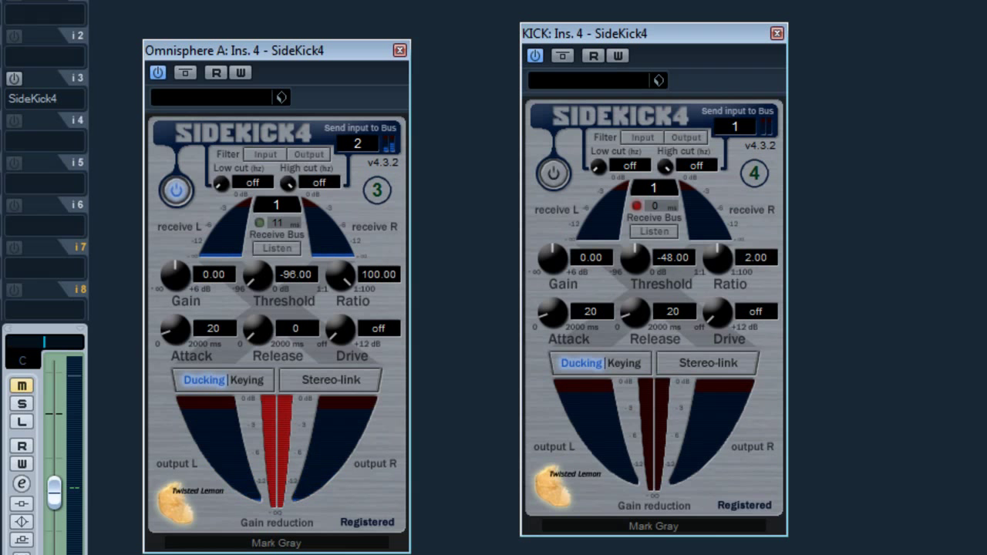
- Solo the Bass channel while the loop plays
left_click(23, 386)
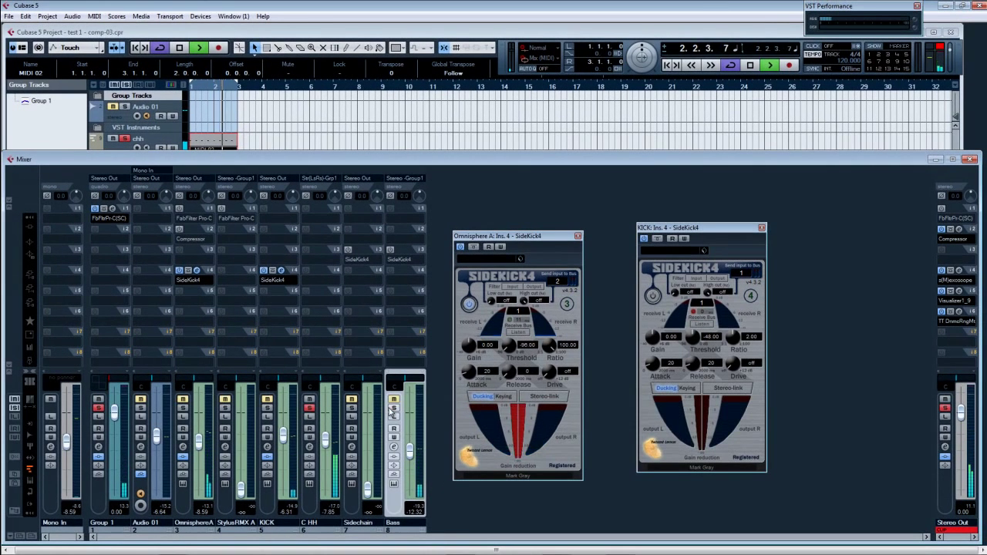
left_click(391, 408)
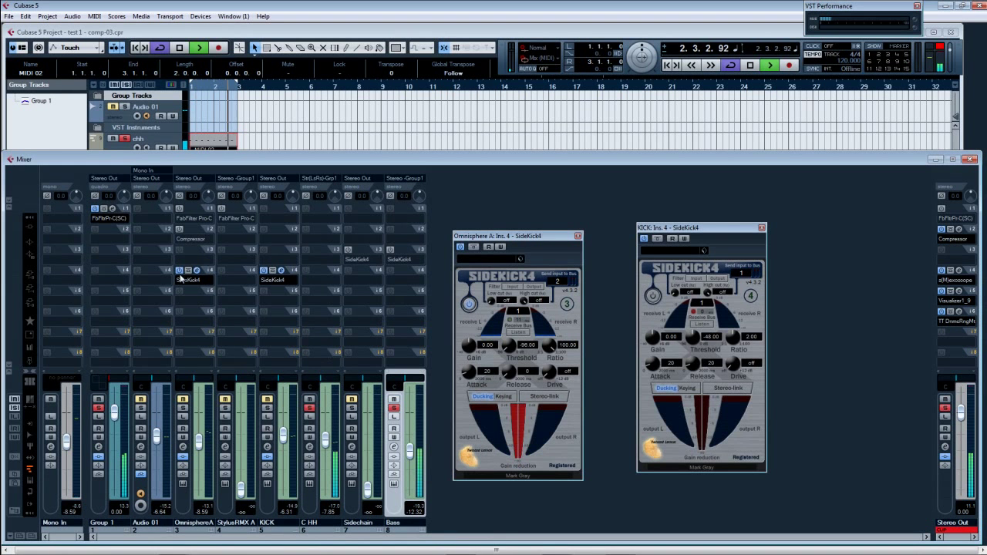
- Open FabFilter Pro-C on Group 1, shorten its attack and adjust its side-chain mix
left_click(113, 209)
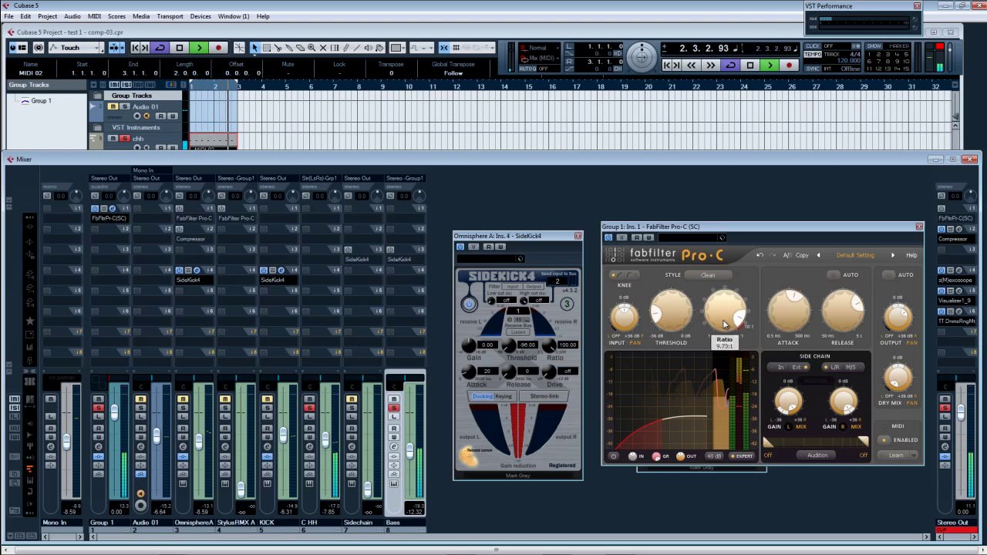
left_click_drag(796, 317, 785, 340)
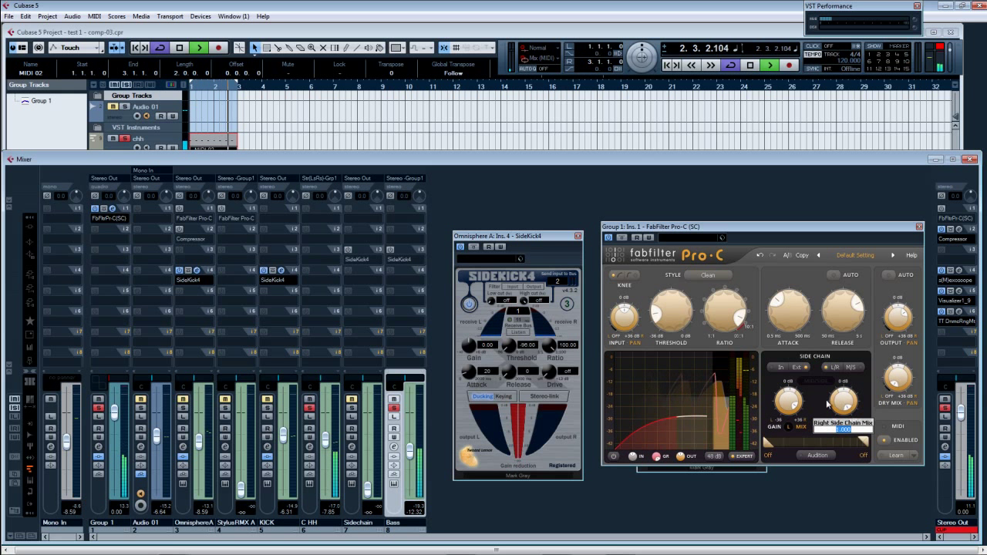
left_click_drag(794, 410, 851, 413)
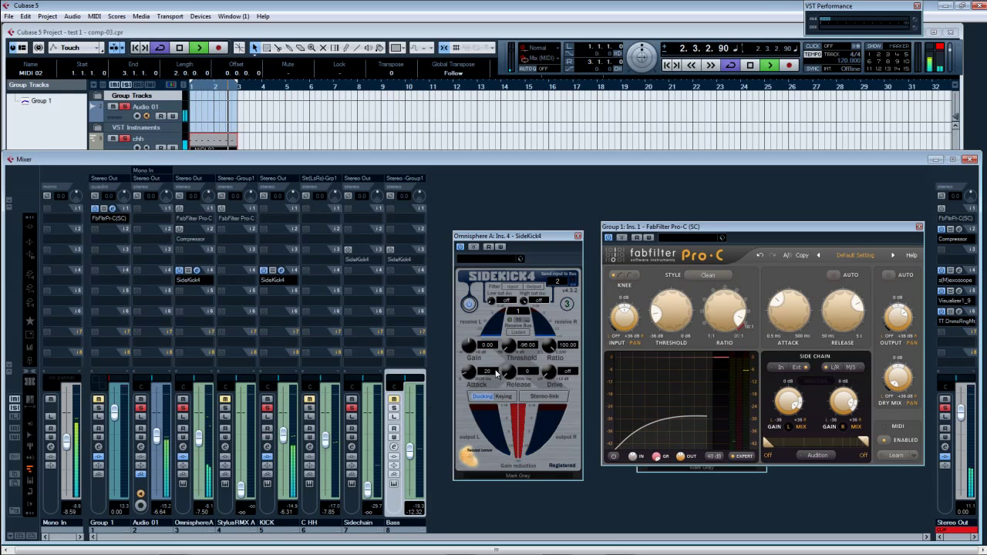
- Try OmnisphereA's SideKick4 drive at 6.85 and turn the drive back off
left_click_drag(511, 346, 513, 352)
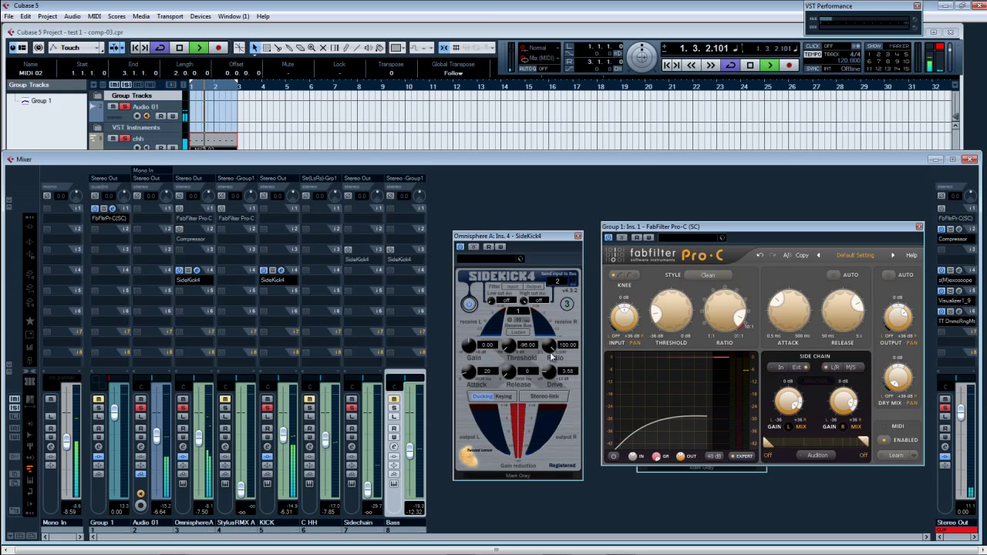
left_click_drag(549, 386, 552, 376)
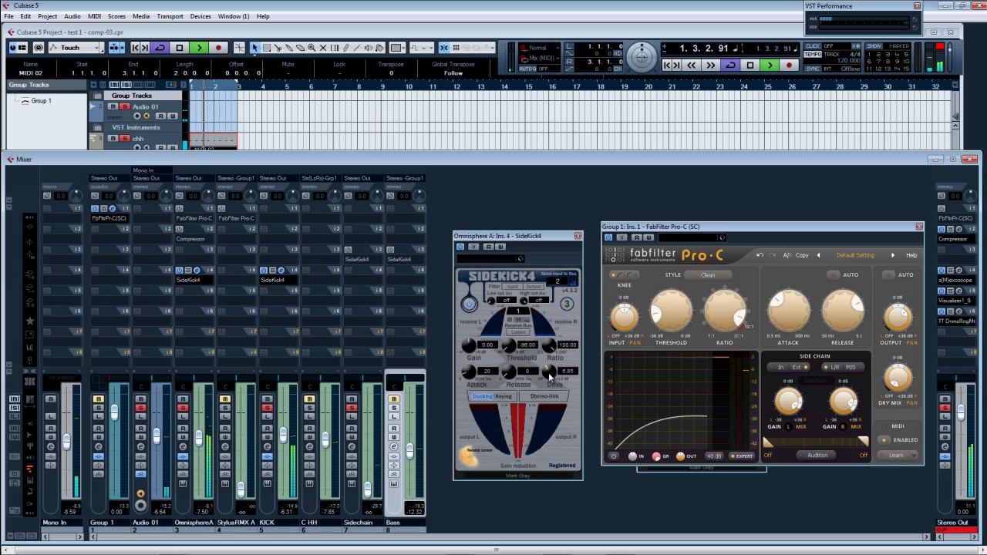
left_click_drag(549, 372, 550, 417)
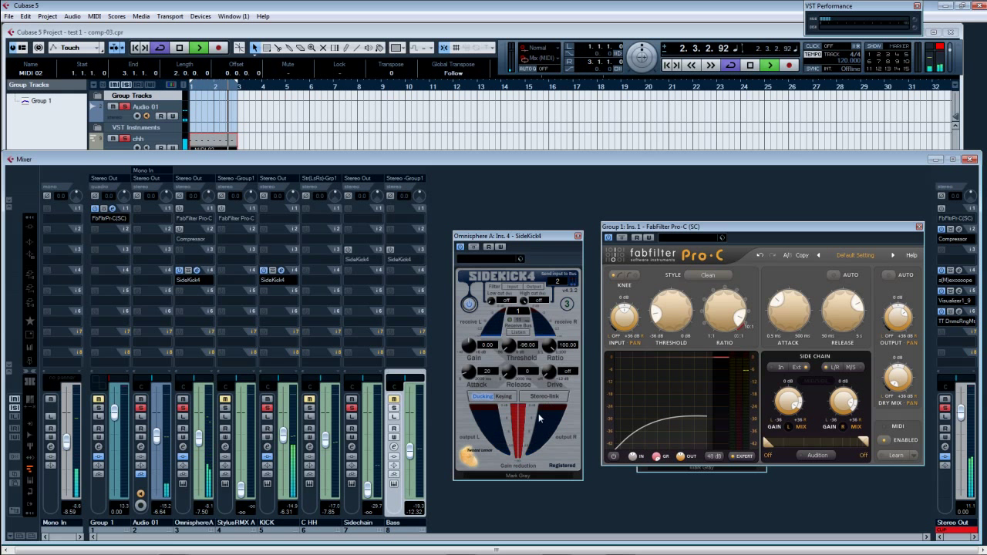
- Set OmnisphereA's SideKick4 release to 22, threshold to -56.16 and ratio to 3.08
left_click_drag(512, 375, 505, 331)
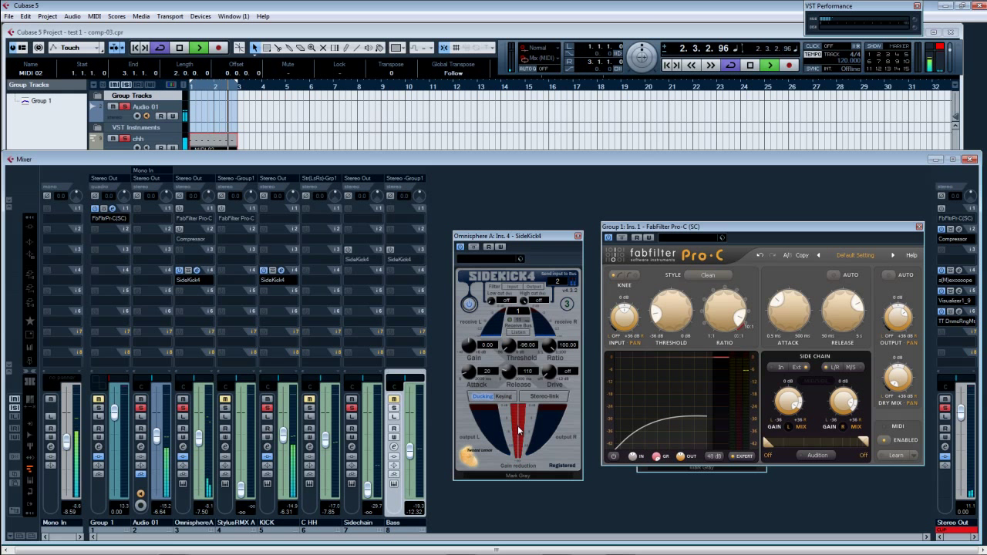
scroll(511, 374, "down", 5)
scroll(512, 380, "down", 3)
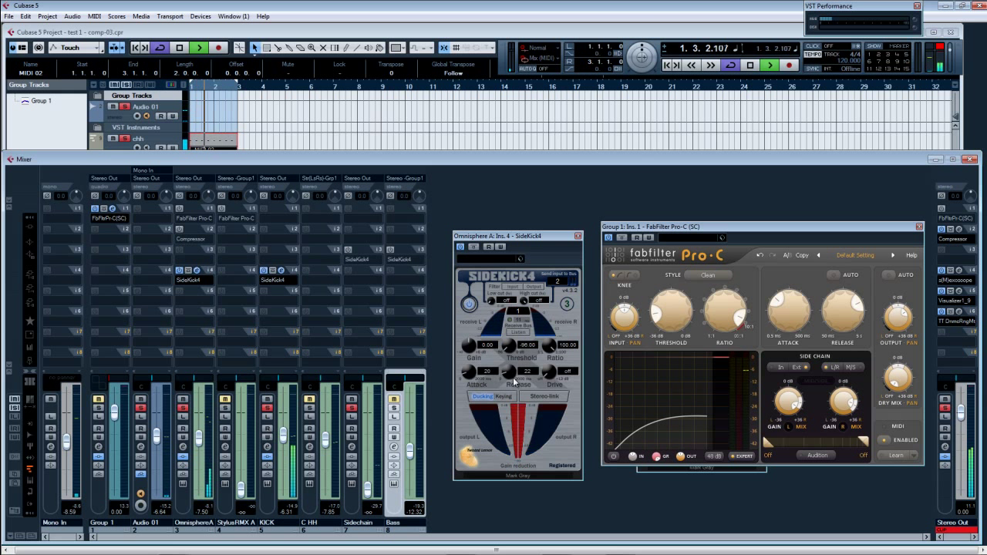
left_click_drag(509, 345, 508, 312)
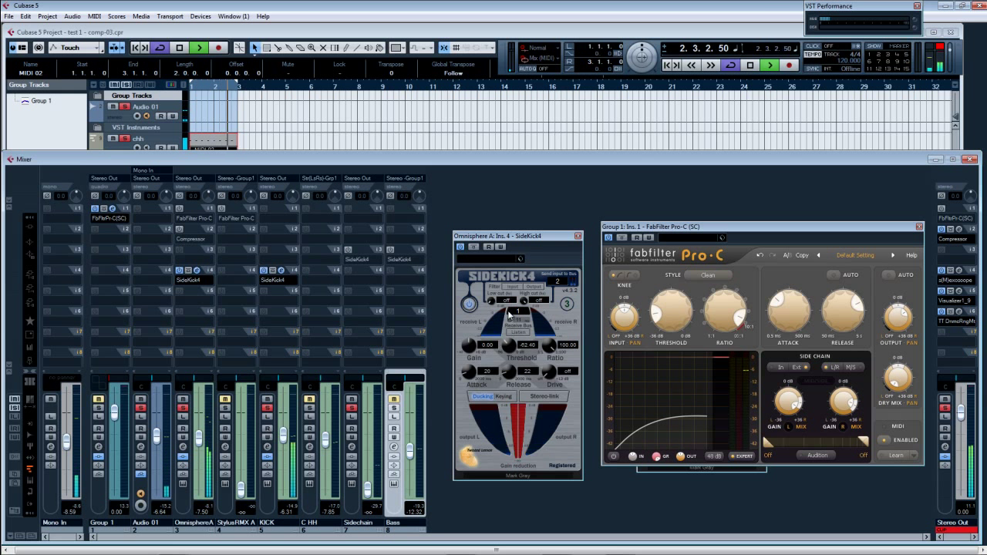
scroll(551, 363, "down", 5)
scroll(550, 363, "down", 10)
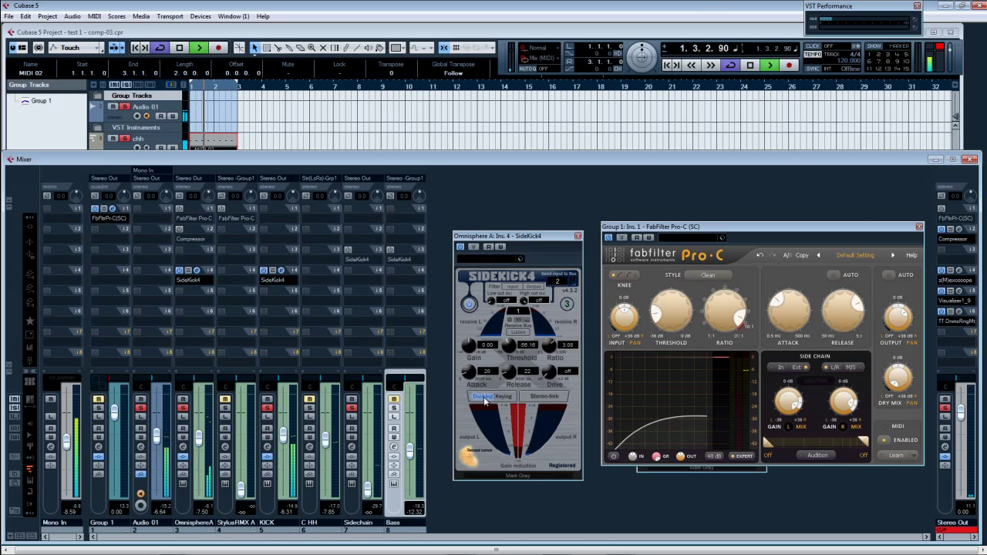
- Stop playback and close the Pro-C window and the OmnisphereA and KICK SideKick4 windows
left_click(919, 228)
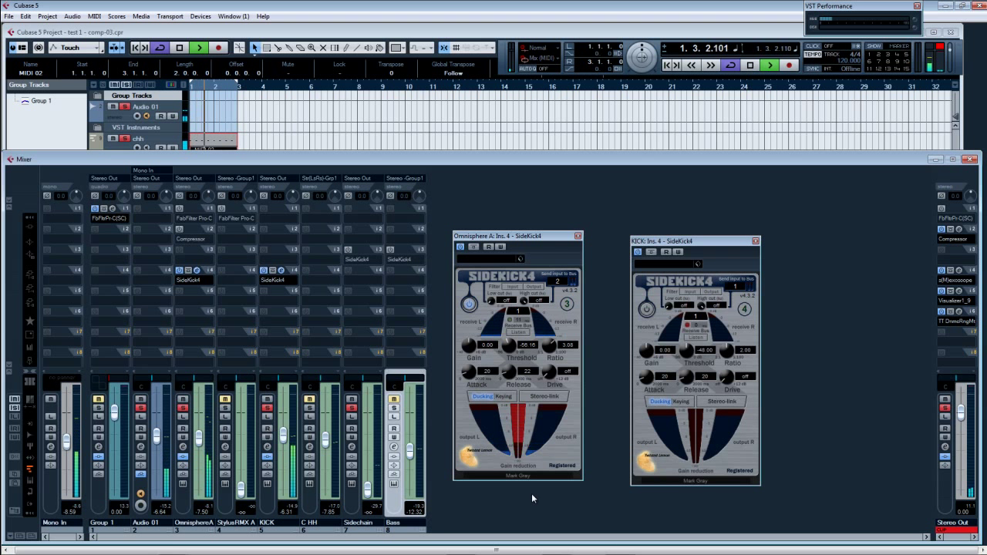
key("space")
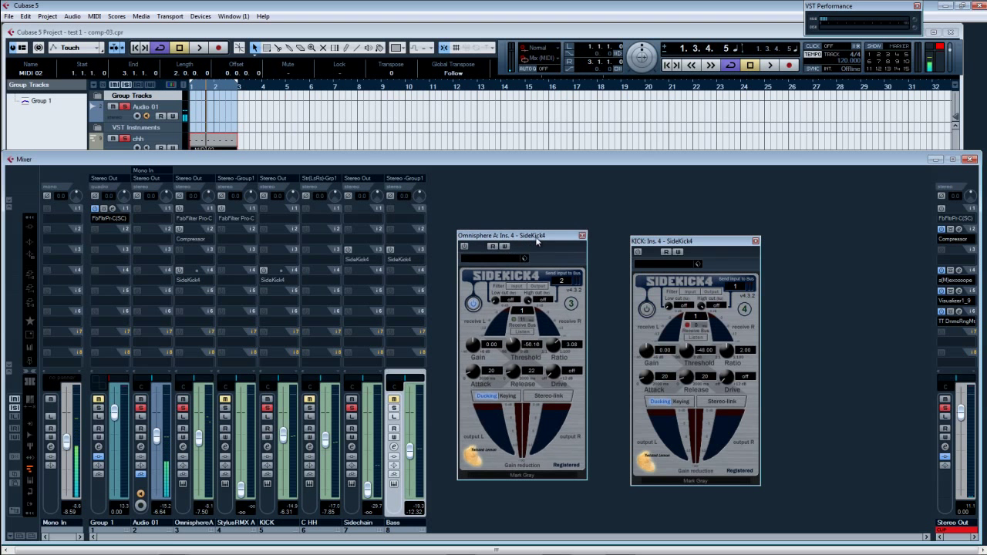
left_click_drag(502, 236, 540, 241)
left_click_drag(694, 241, 822, 215)
left_click(616, 242)
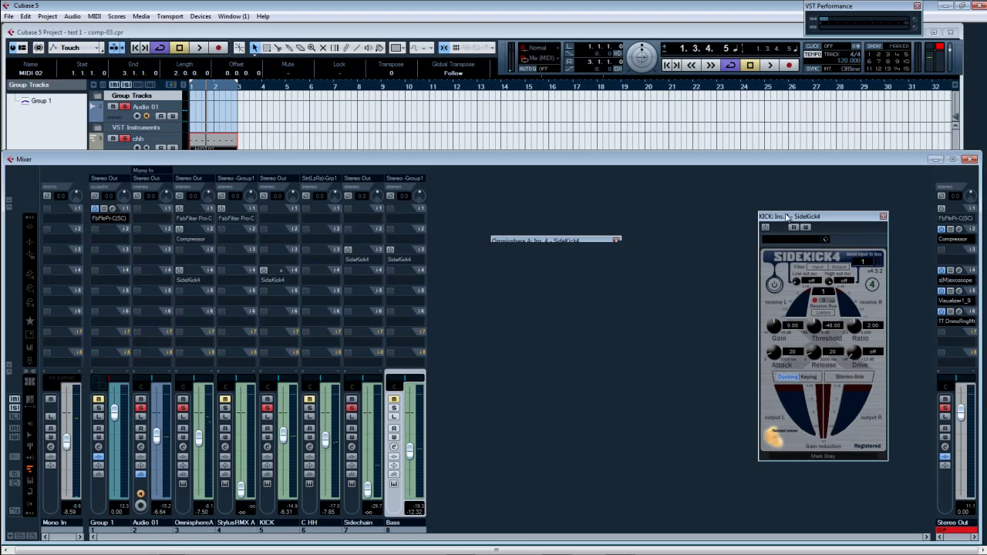
left_click(883, 217)
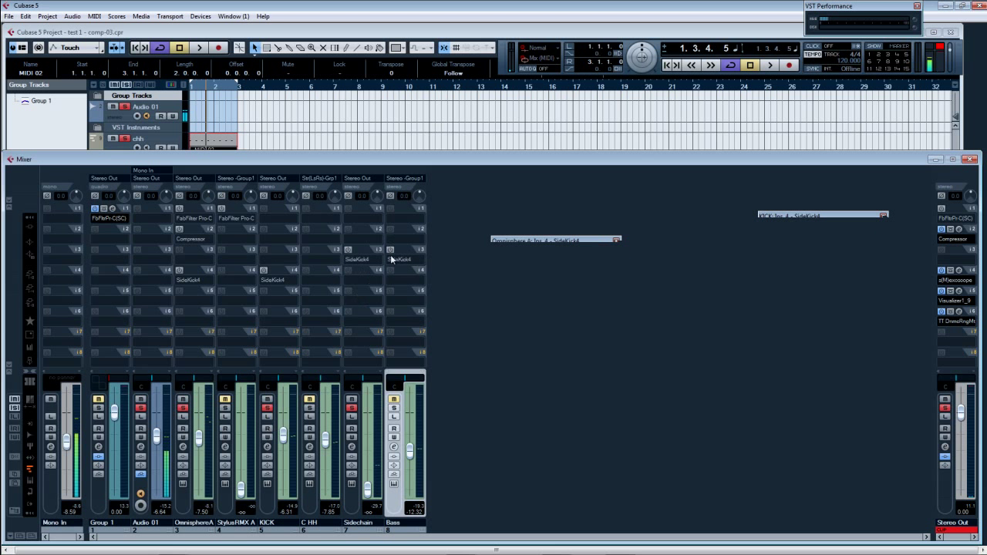
- Unmute and solo the Bass channel and route its output to Stereo Out
left_click(394, 399)
left_click(407, 179)
left_click(423, 209)
- Play the loop, take KICK out of the mix, and stop playback
key("space")
left_click(267, 399)
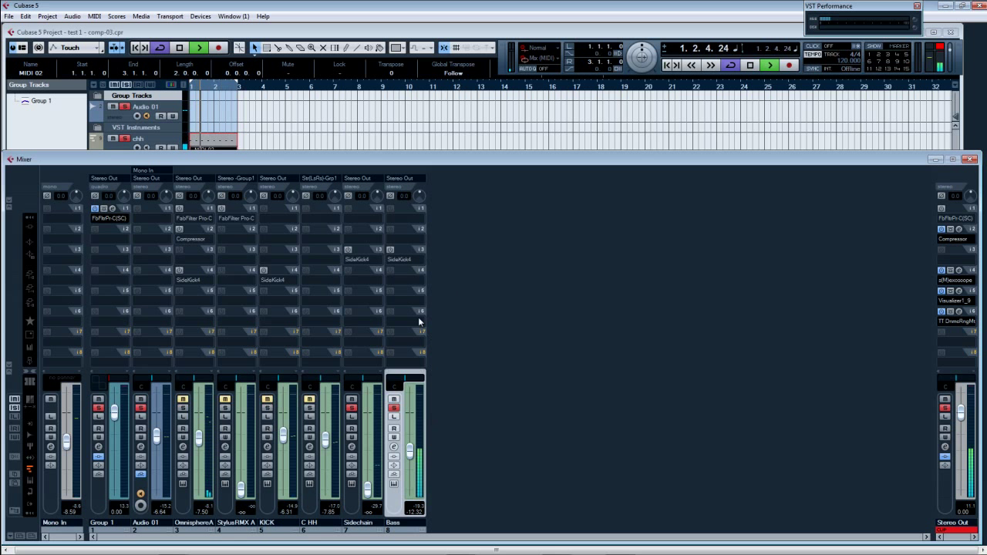
key("space")
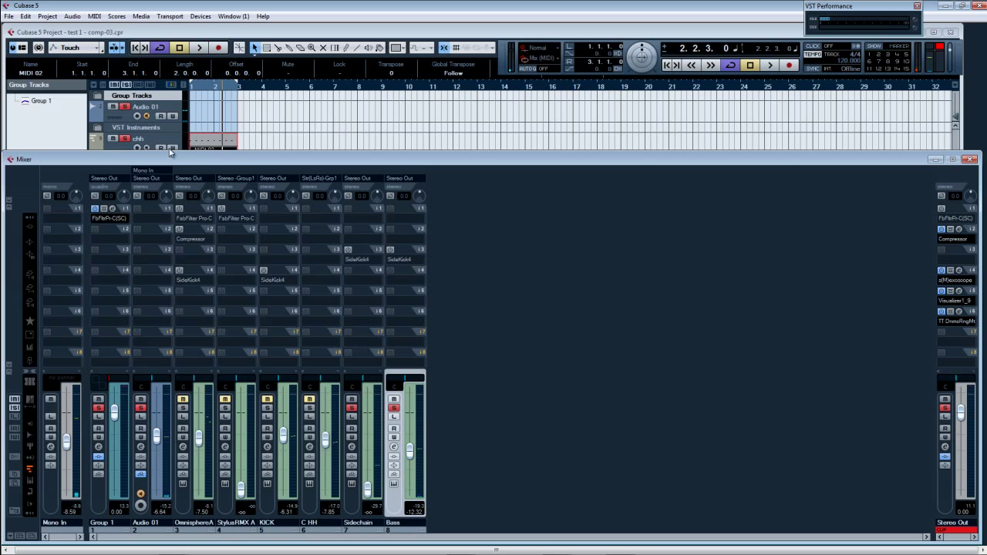
- Select the Bass track in the project window and return to the mixer
left_click(255, 130)
left_click(160, 183)
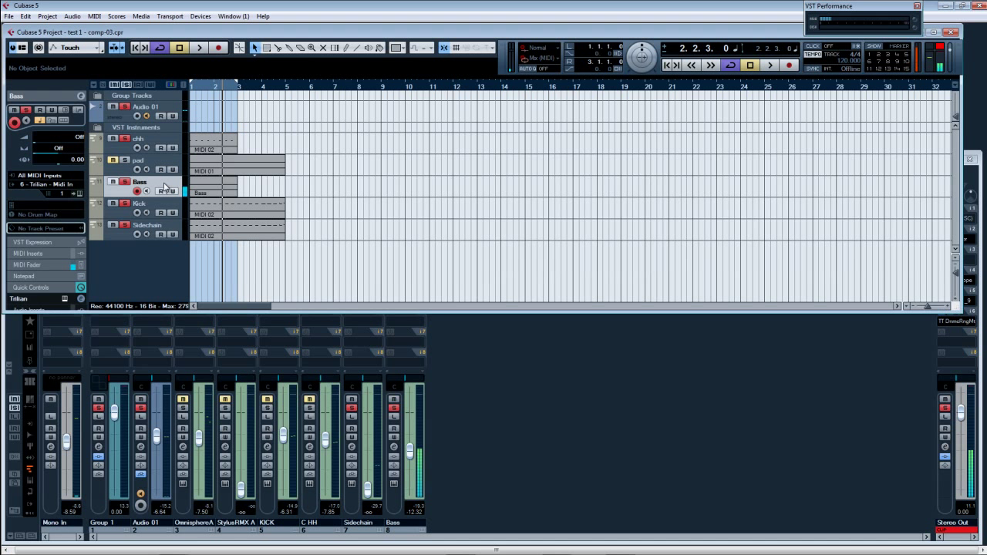
left_click(469, 375)
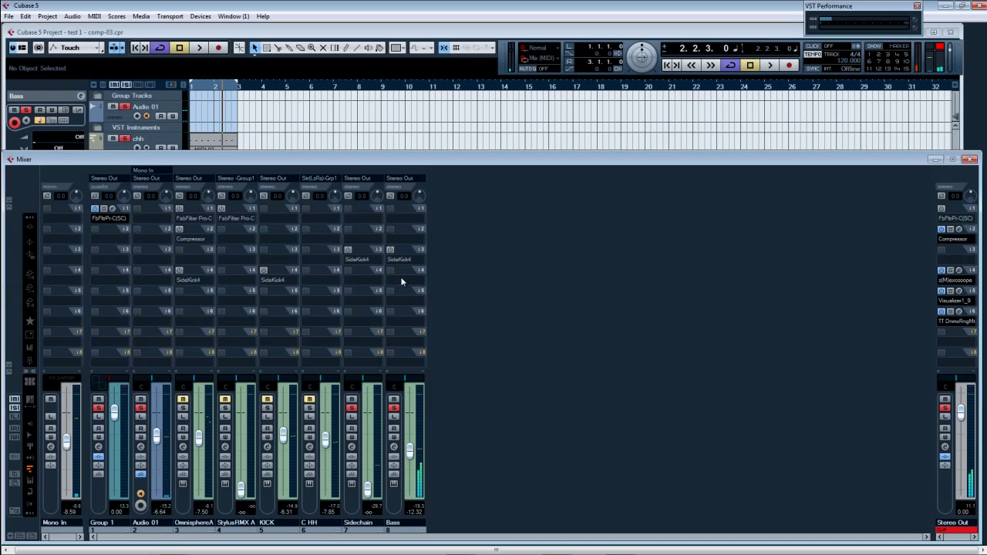
- Open the SideKick4 insert in slot 3 of Bass, move its window clear of the channels and close it
left_click(408, 251)
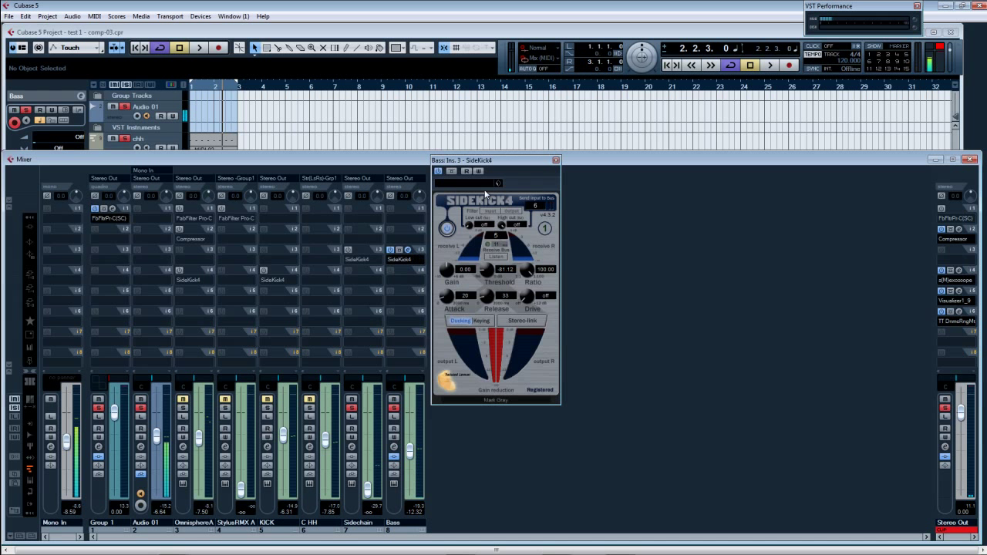
left_click_drag(500, 161, 580, 208)
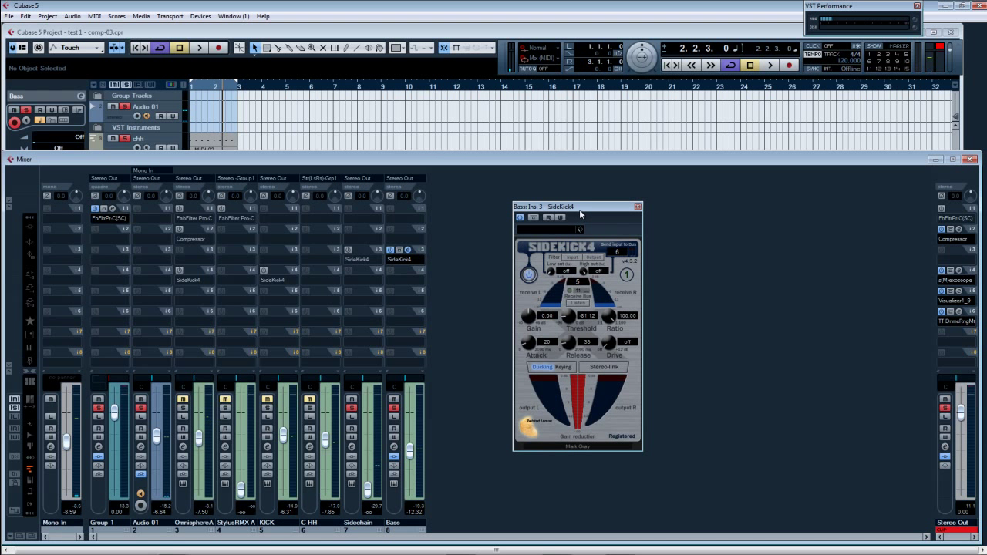
left_click(638, 207)
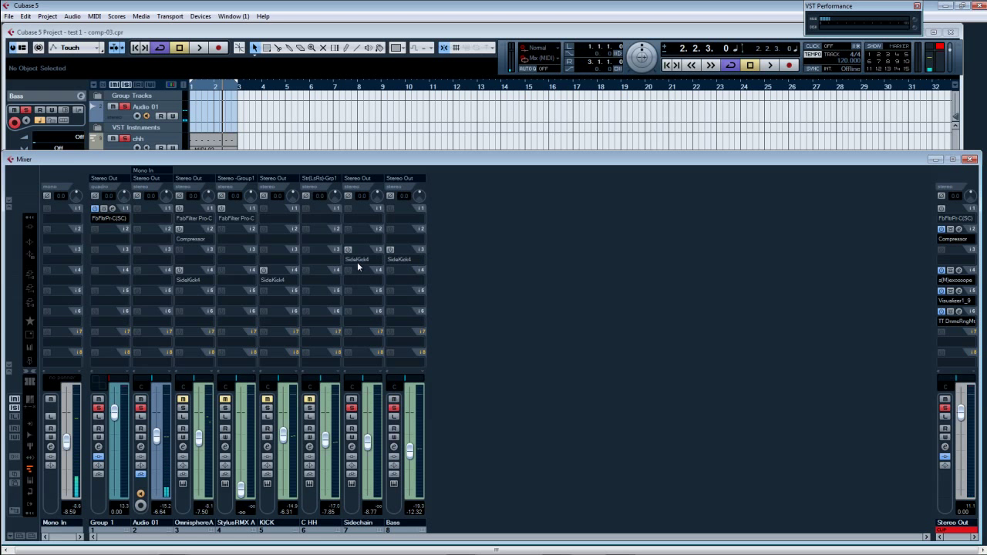
- Play the loop, take Bass out of solo, and raise the Sidechain fader to -5.57
key("space")
left_click(394, 408)
left_click_drag(369, 445, 368, 433)
- Open the Sidechain MIDI part in the Key Editor and transpose all its notes down one octave to C3
left_click(293, 146)
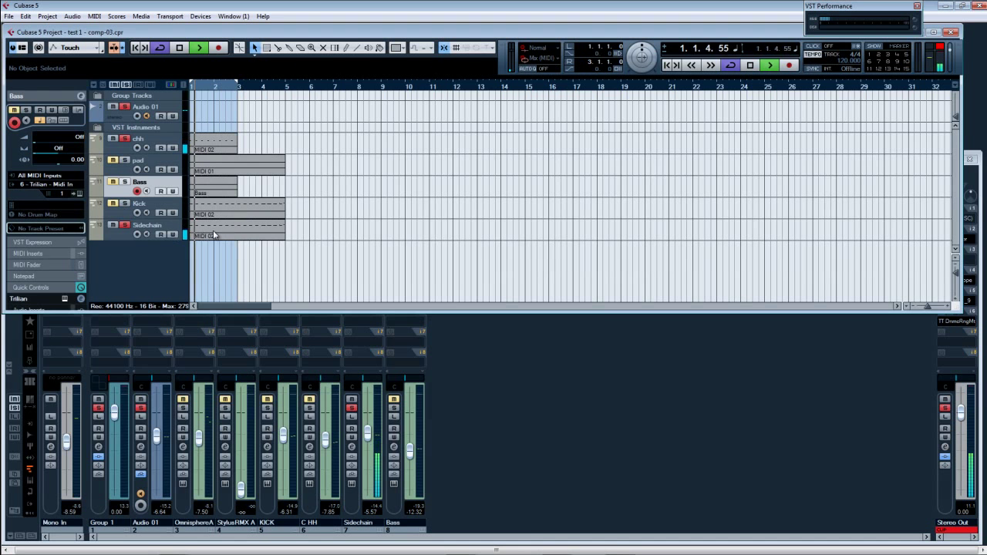
double_click(215, 236)
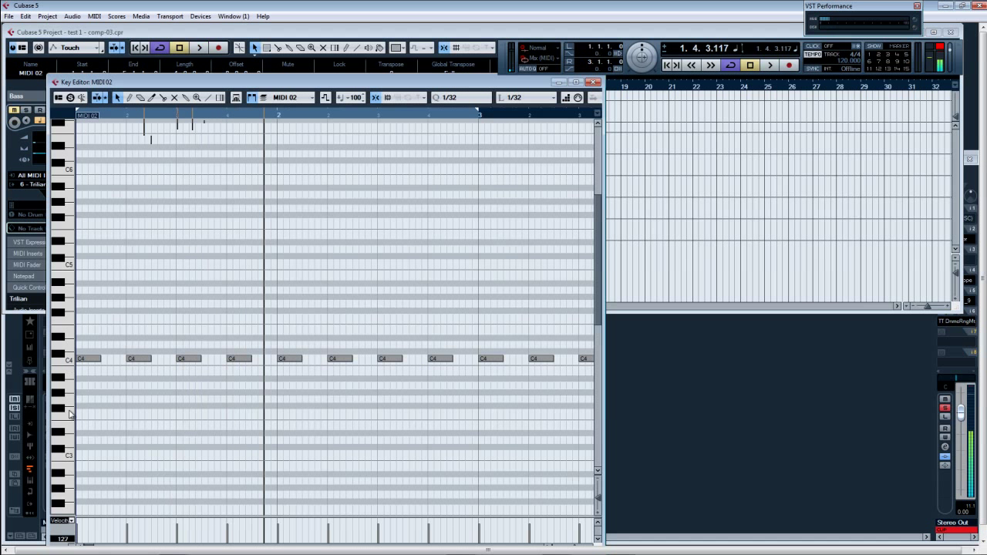
key("ctrl+a")
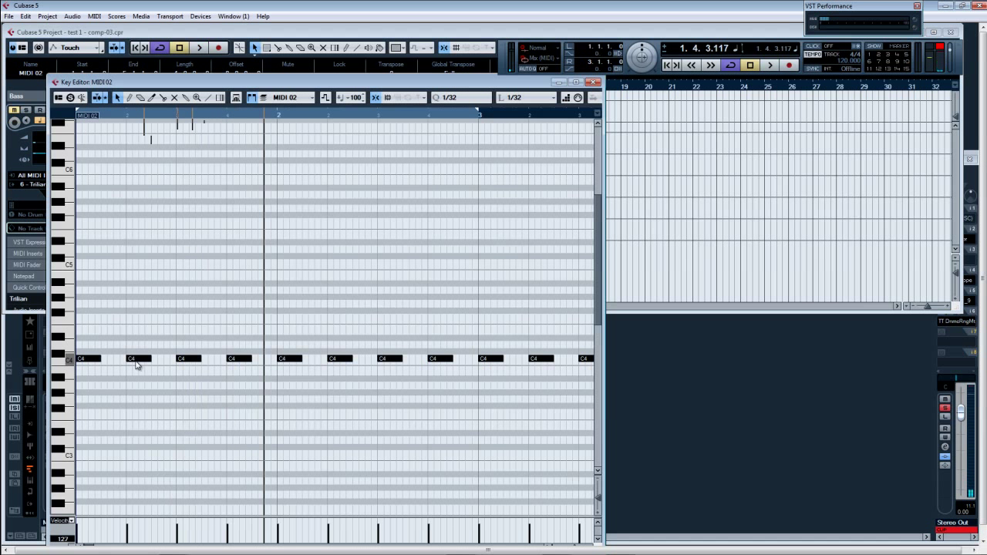
key("shift+Down")
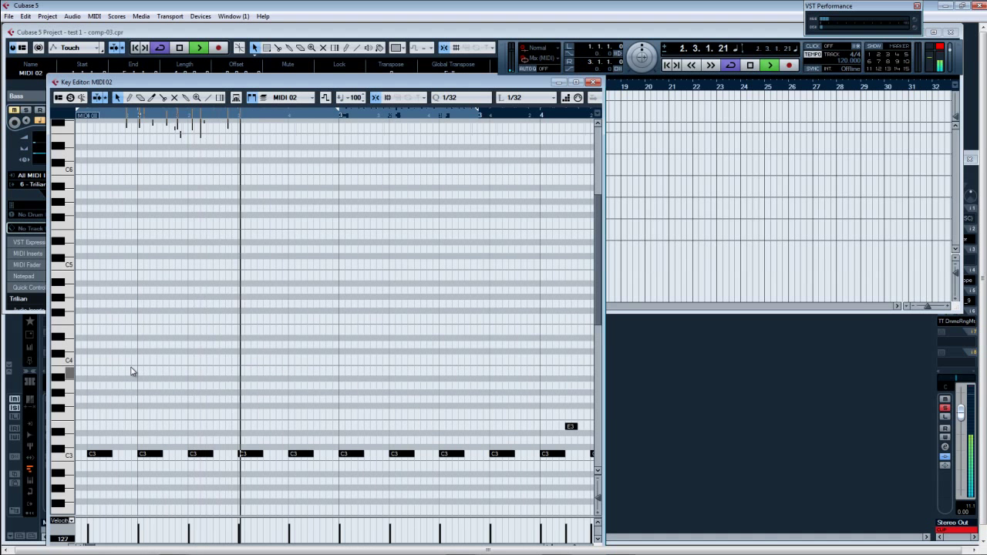
- Extend the loop range to bar 5 to match the Sidechain part and duplicate the Bass part to fill it
key("g")
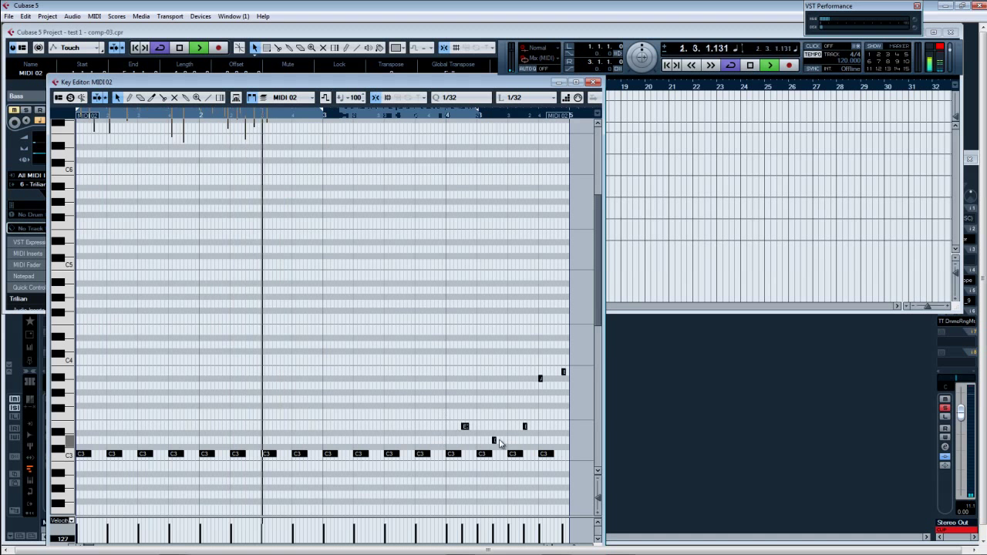
left_click(524, 5)
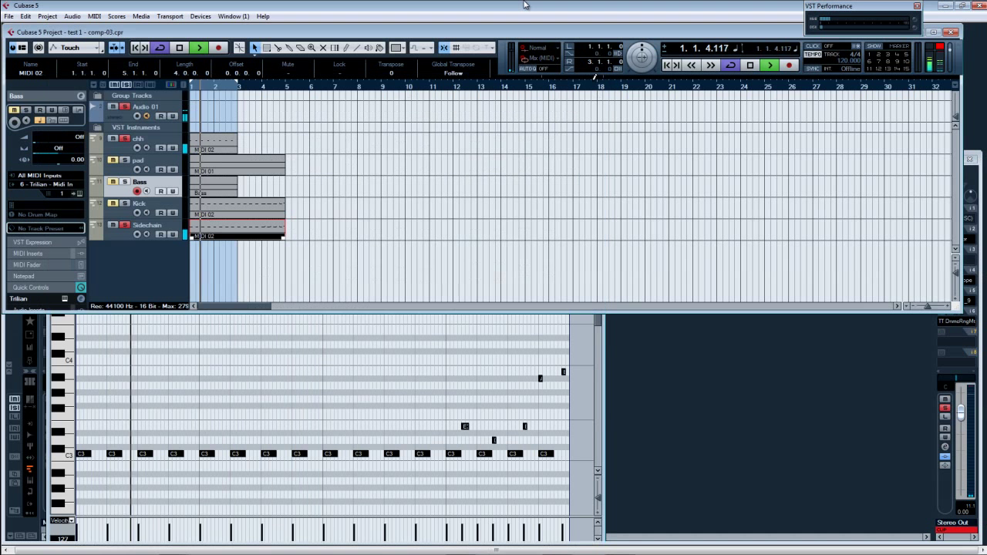
key("F3")
key("p")
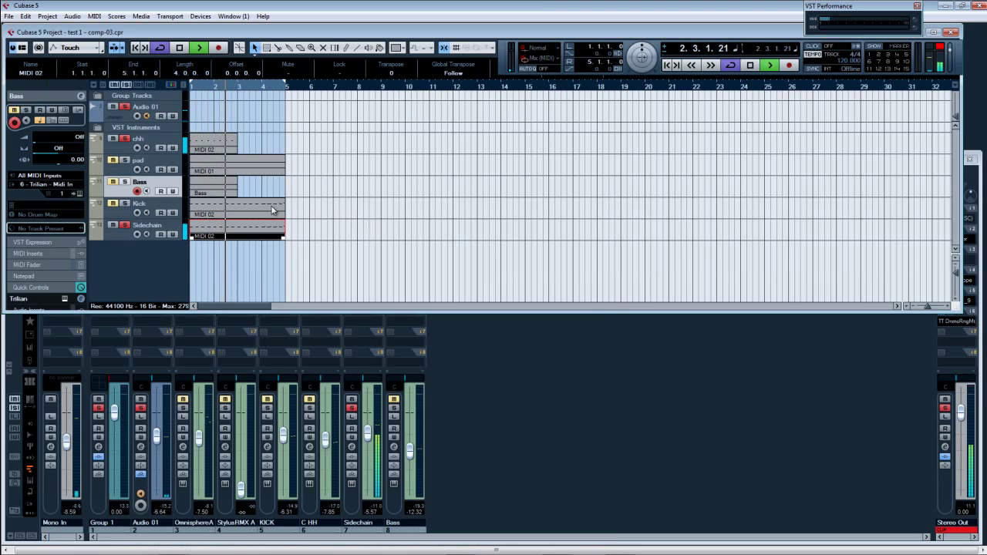
left_click(211, 194)
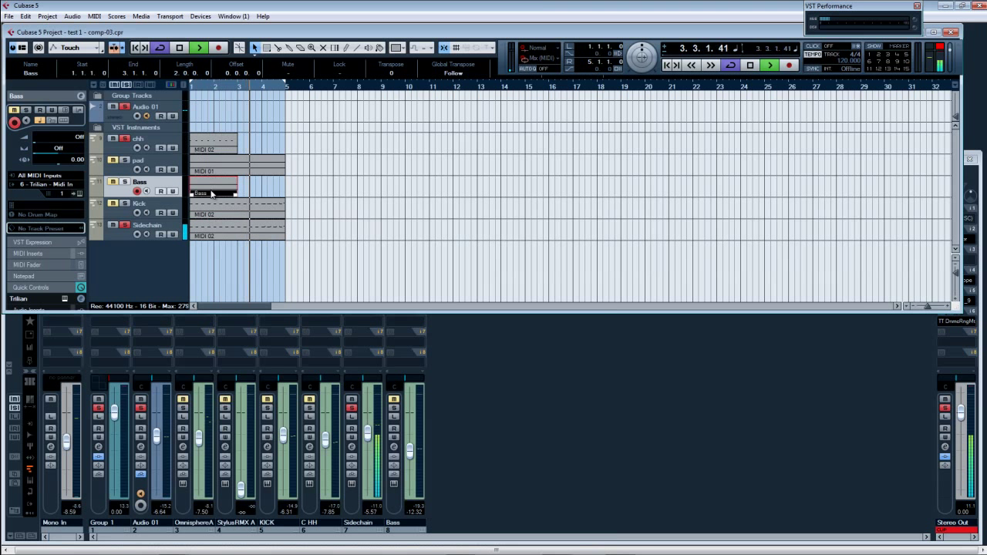
key("ctrl+d")
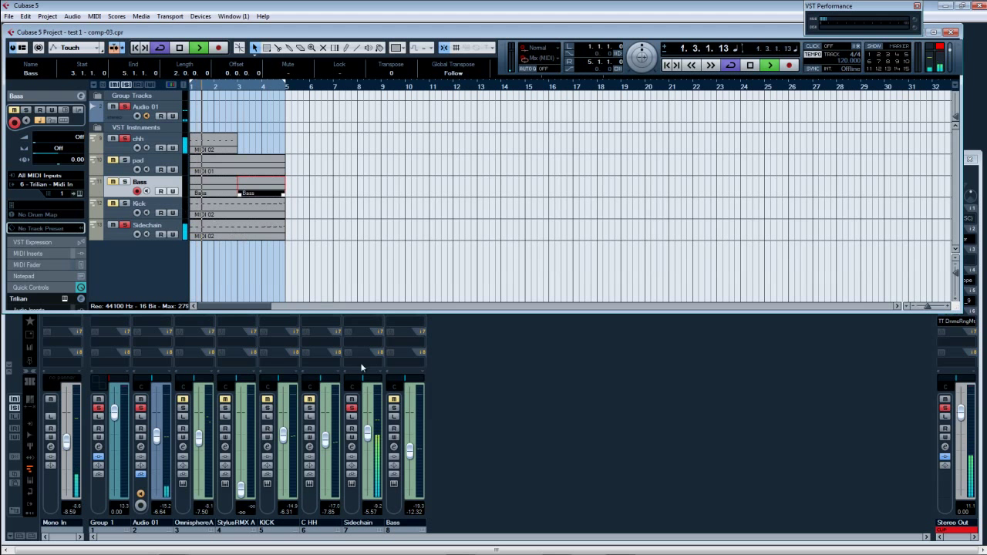
- Open the slot 3 SideKick4 inserts of the Sidechain and Bass channels and arrange their windows side by side
left_click(466, 414)
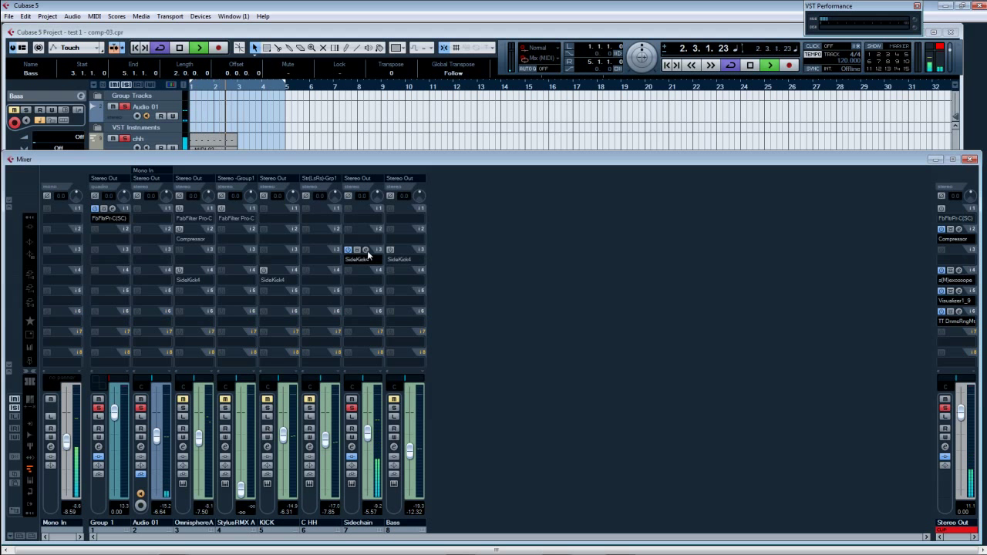
left_click(365, 251)
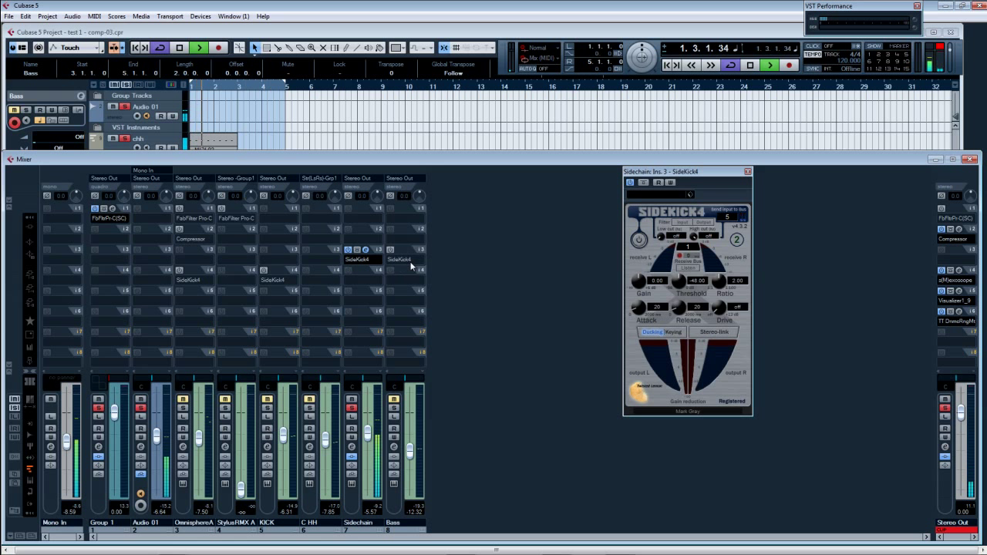
left_click(408, 250)
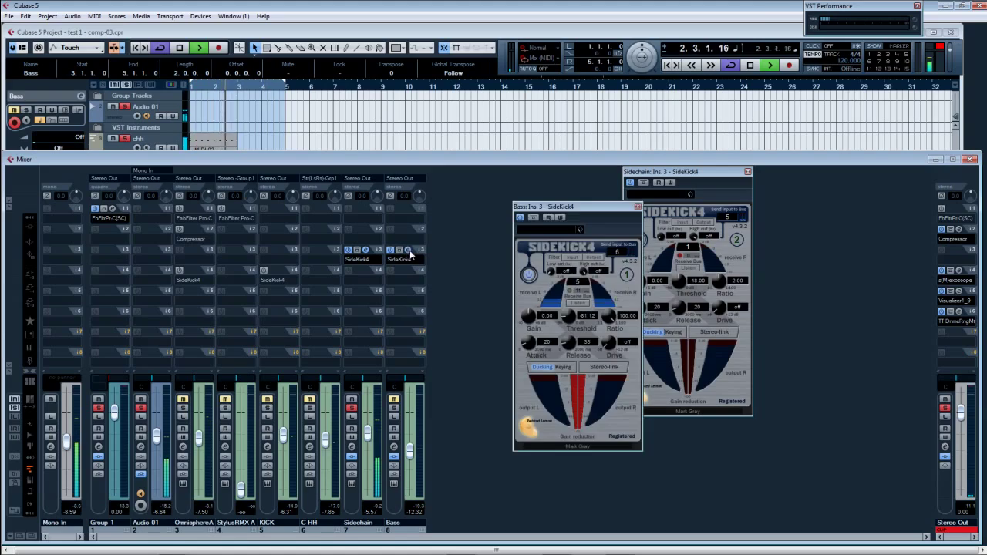
left_click_drag(586, 206, 545, 180)
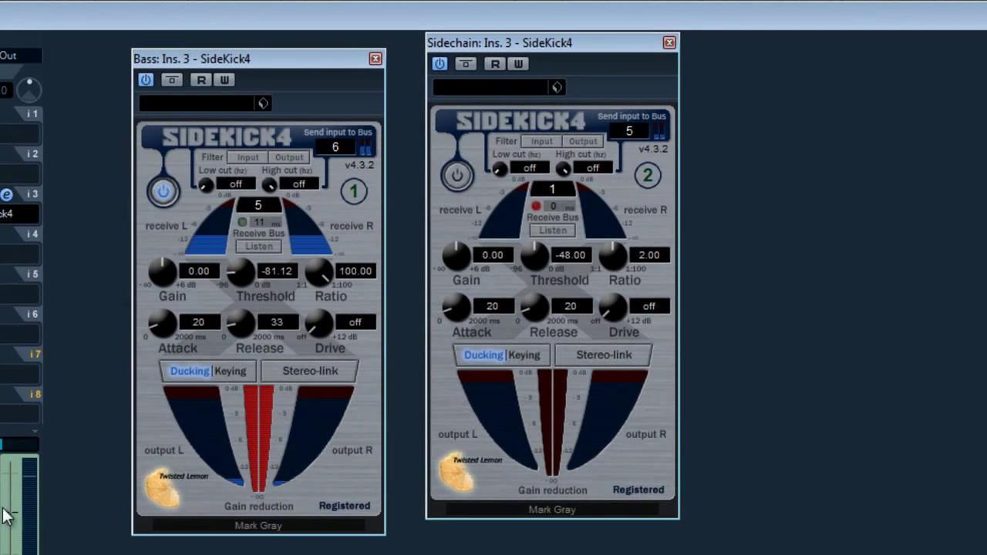
- Raise the Bass fader to -2.15 and set the Bass SideKick4 to Keying mode with a drive of 4.08
left_click_drag(11, 549, 17, 530)
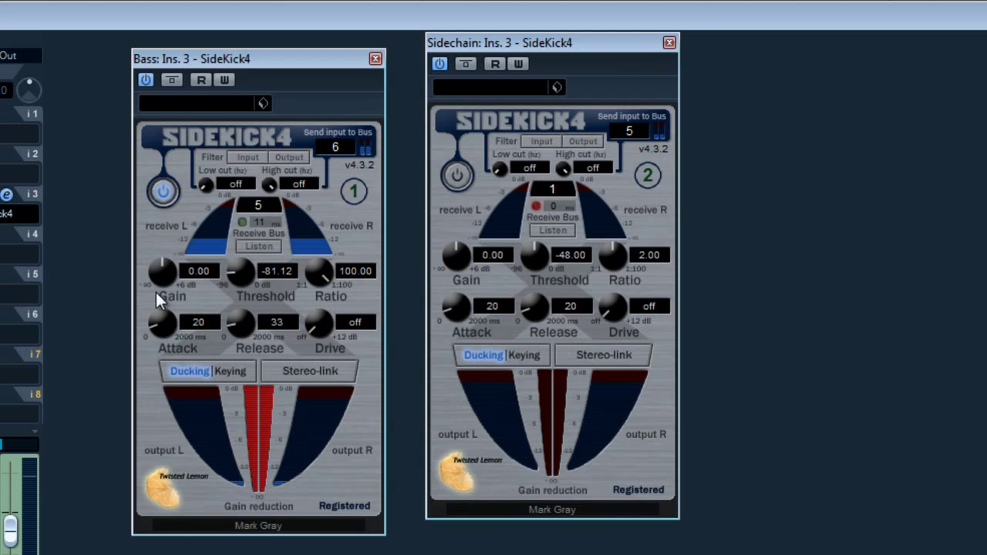
left_click_drag(316, 324, 323, 277)
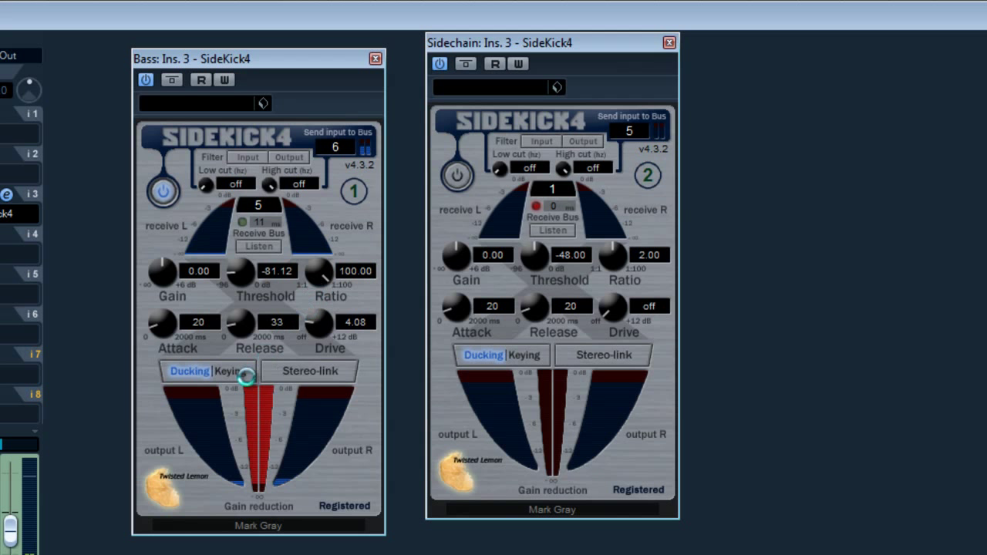
left_click(233, 369)
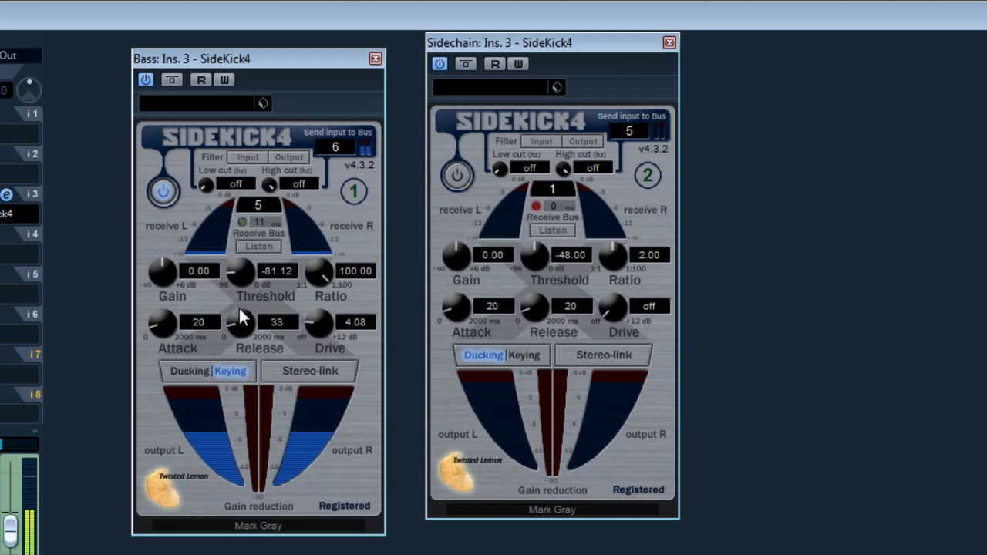
- Set the Bass SideKick4's threshold to -19.20 and its release to 26 ms
left_click_drag(240, 278, 240, 142)
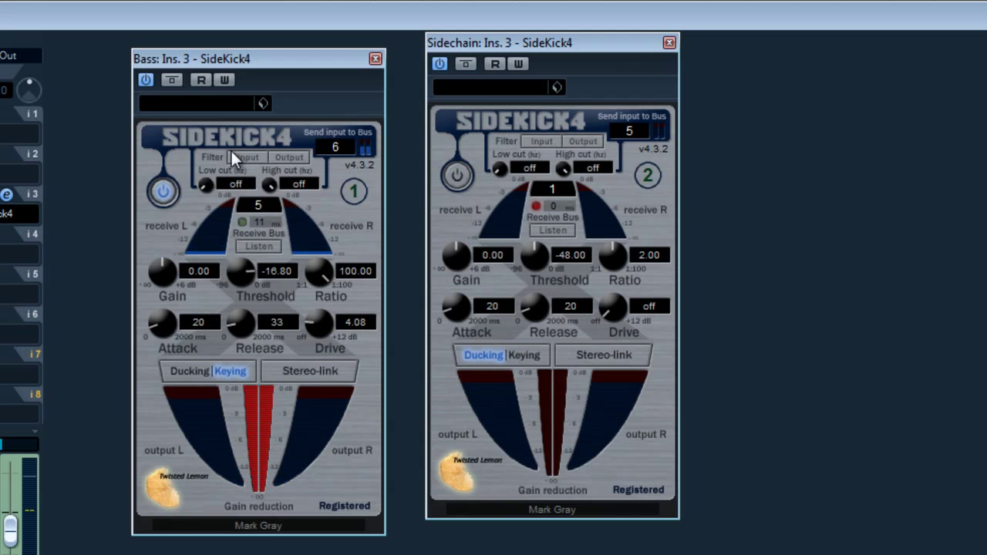
left_click_drag(237, 323, 252, 394)
left_click_drag(241, 277, 242, 271)
left_click_drag(245, 321, 246, 301)
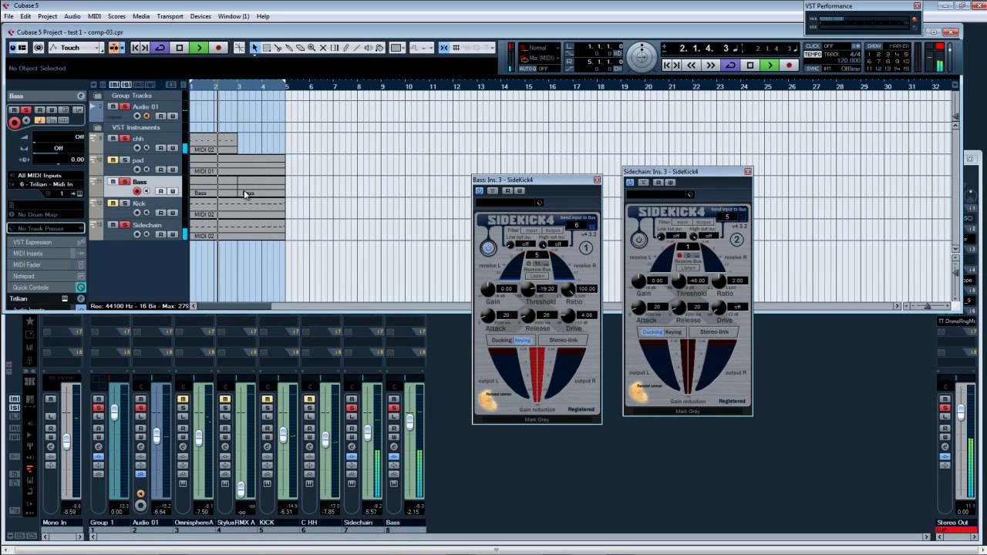
- Open the Sidechain part in the Key Editor with the Bass SideKick4 window moved clear of it, and play the loop briefly
key("space")
double_click(211, 236)
left_click_drag(582, 180, 882, 181)
key("space")
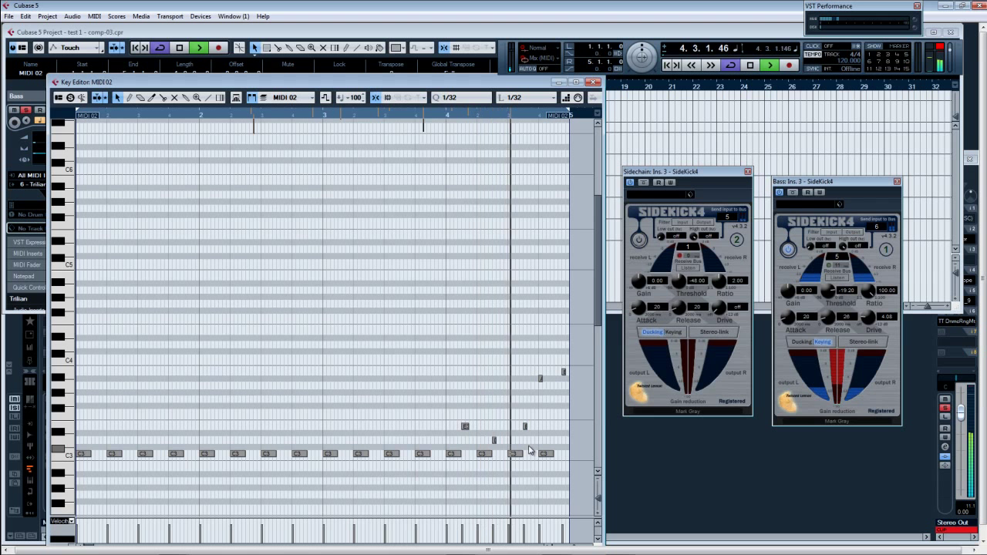
key("space")
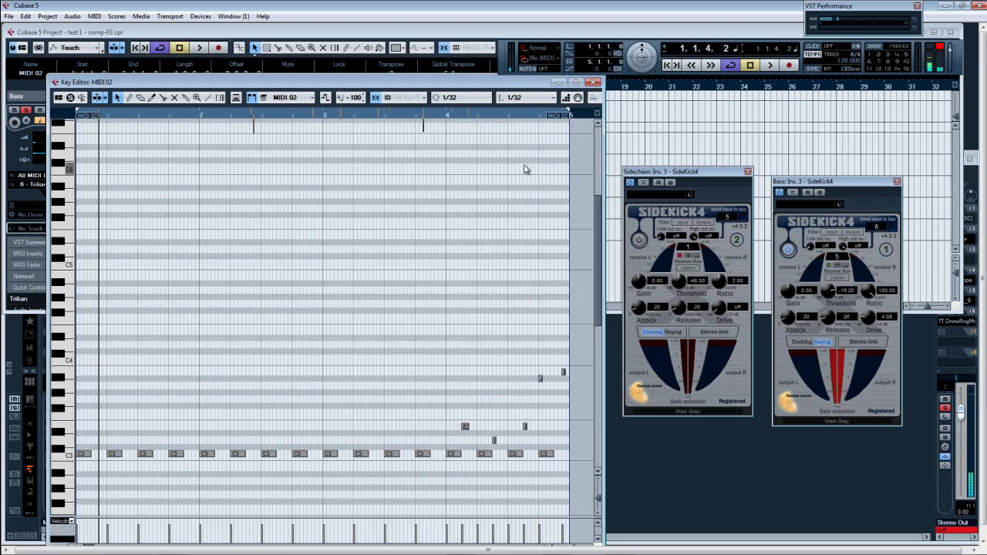
- Set both the quantize and the length quantize of the Key Editor to 1/16
left_click(516, 98)
left_click(541, 167)
left_click(470, 97)
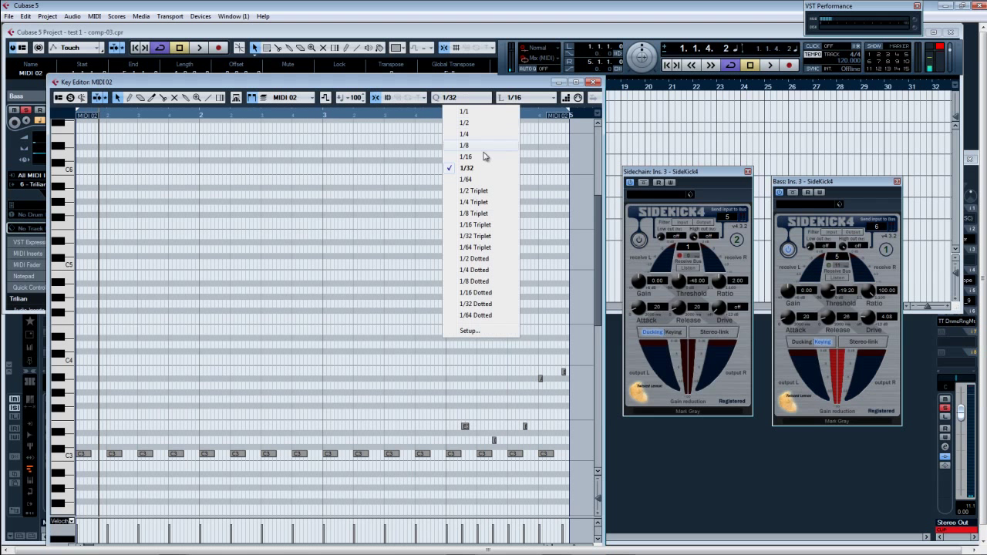
left_click(487, 172)
left_click(471, 98)
left_click(467, 167)
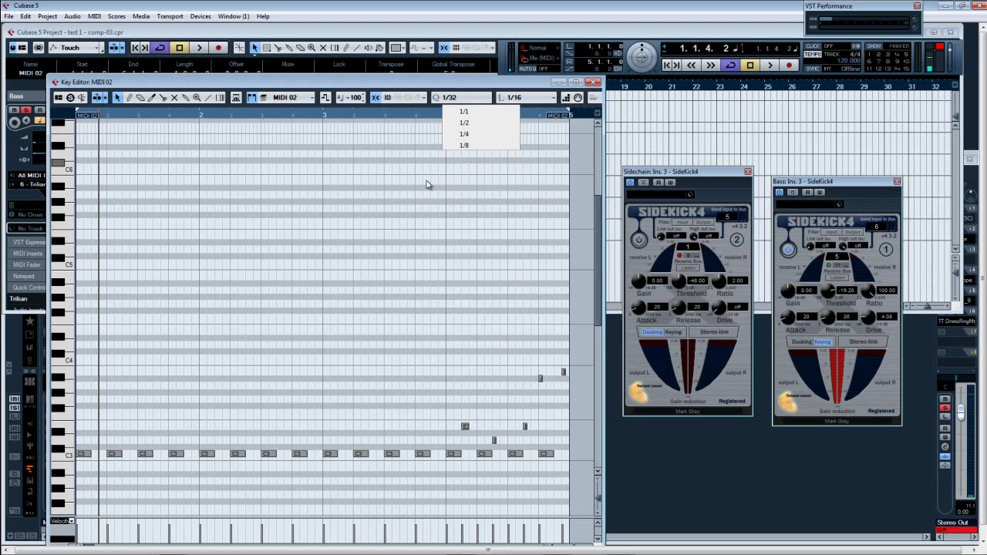
- Replace all Sidechain notes with a syncopated two-bar pattern drawn on C3, D3 and E3, and play it
key("ctrl+a")
key("Delete")
right_click(260, 342)
left_click(239, 331)
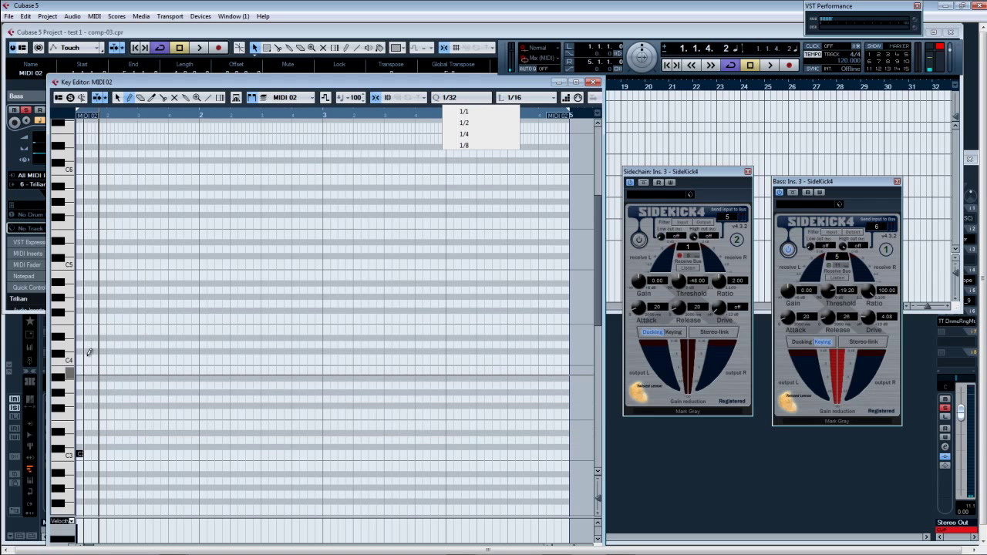
key("ctrl+z")
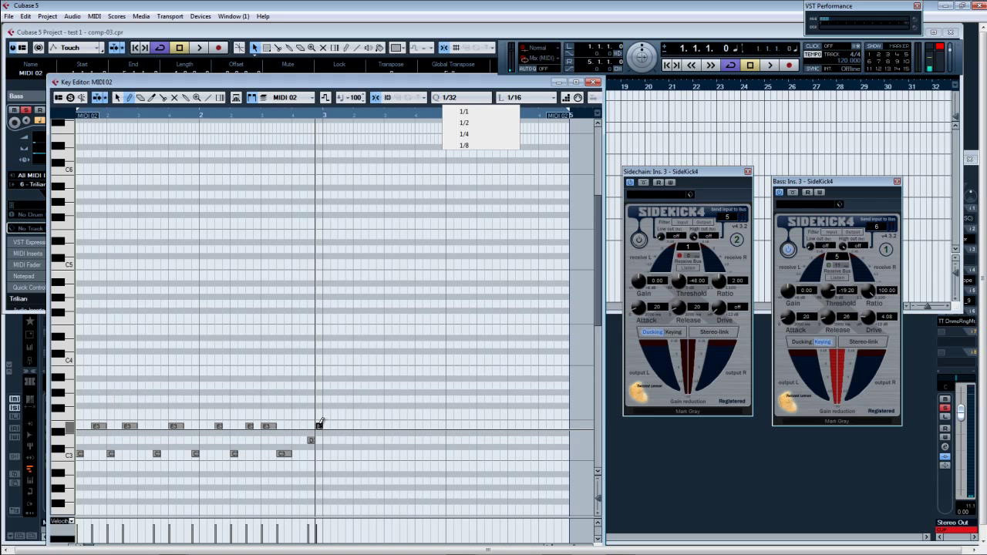
key("space")
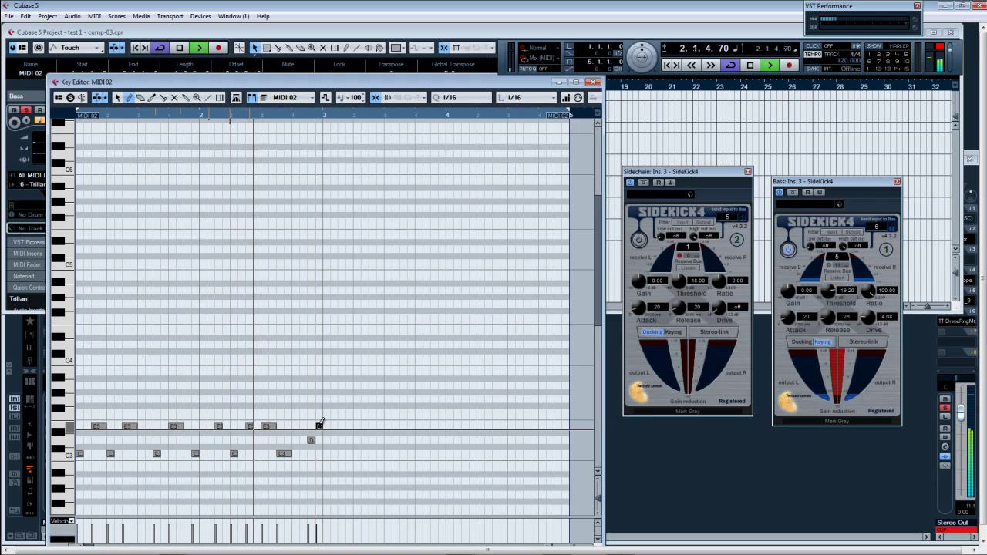
- Repeat the new Sidechain note pattern over bars 3 and 4, close the Key Editor and return to the mixer
key("ctrl+a")
key("1")
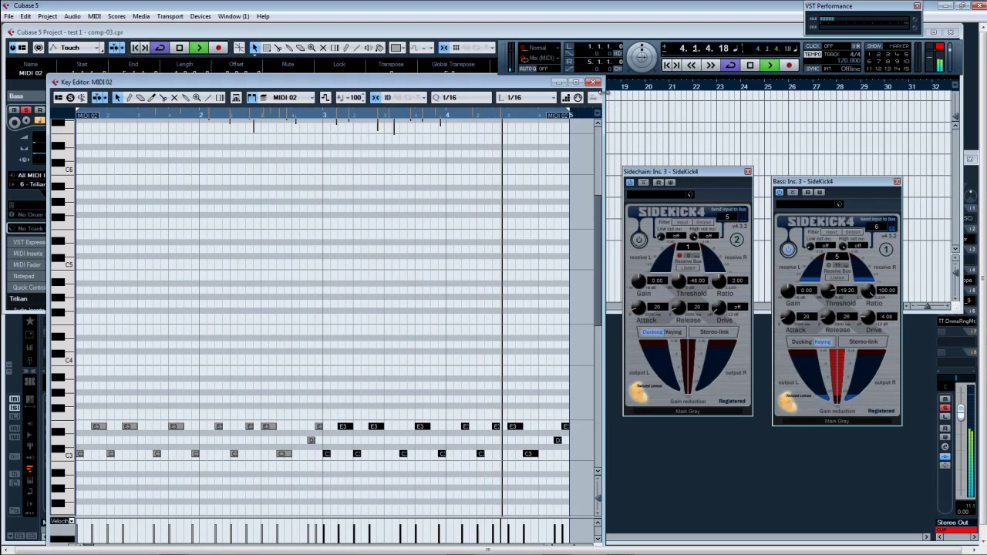
left_click(593, 82)
key("F3")
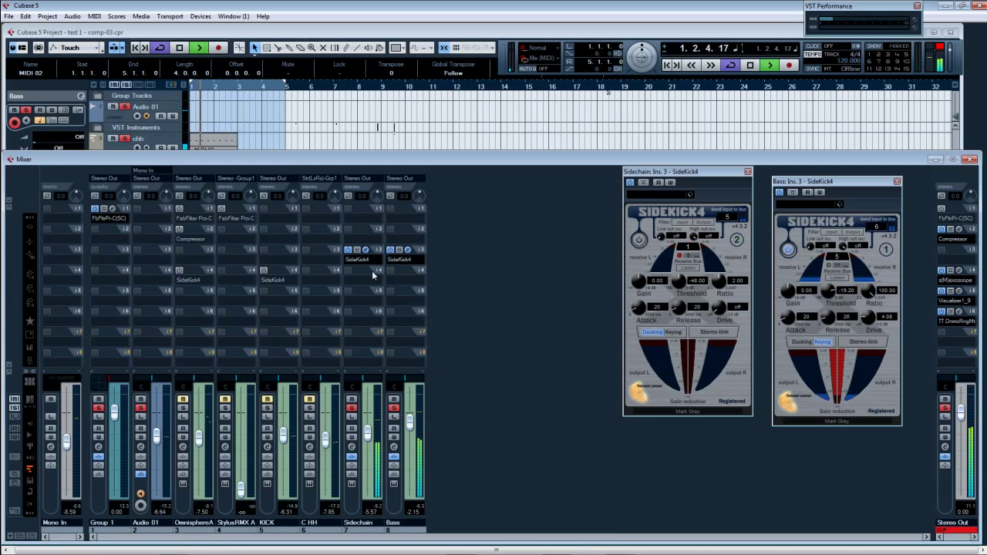
- Move the SideKick4 insert from Bass to slot 3 of the Omnisphere channel and pull the Bass fader fully down
key("space")
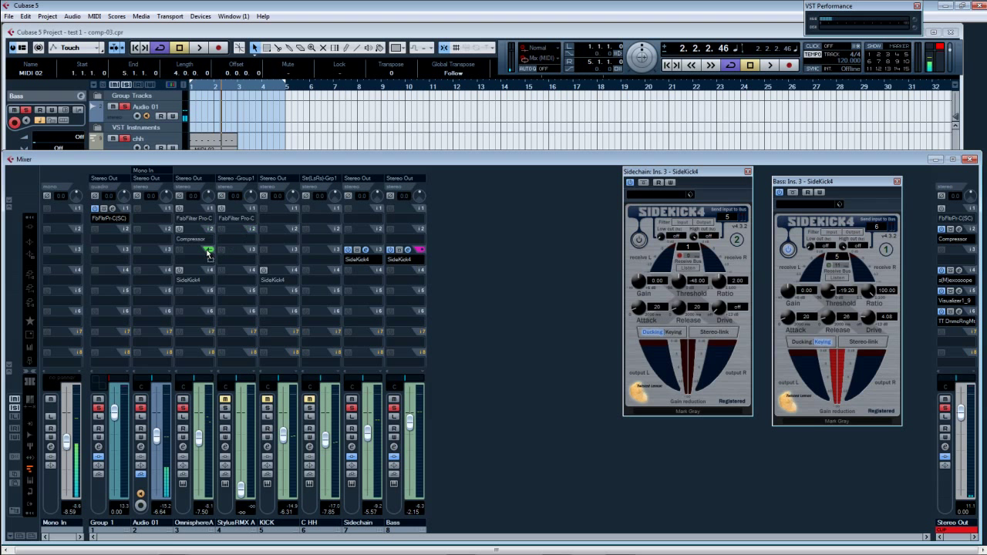
left_click_drag(207, 254, 208, 255)
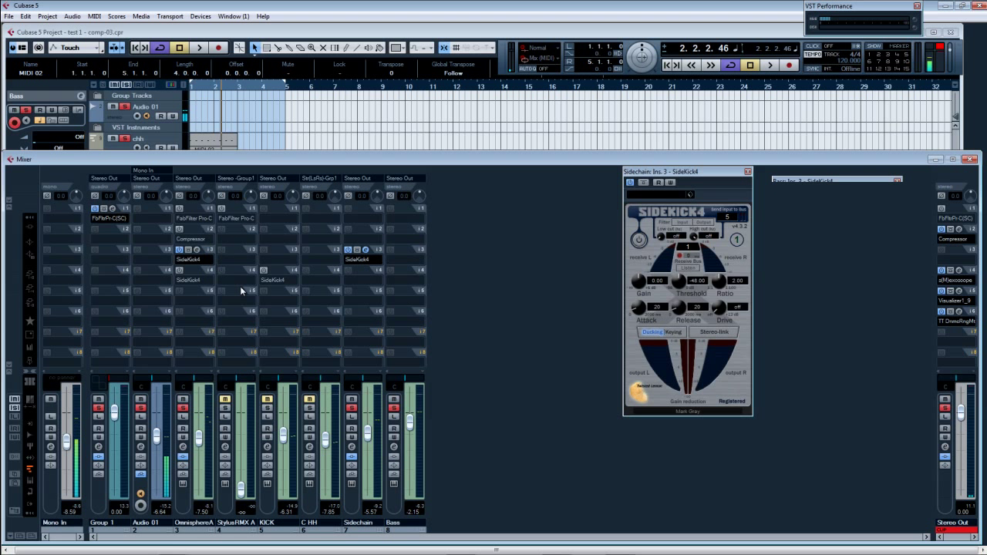
key("Home")
left_click_drag(411, 443, 410, 494)
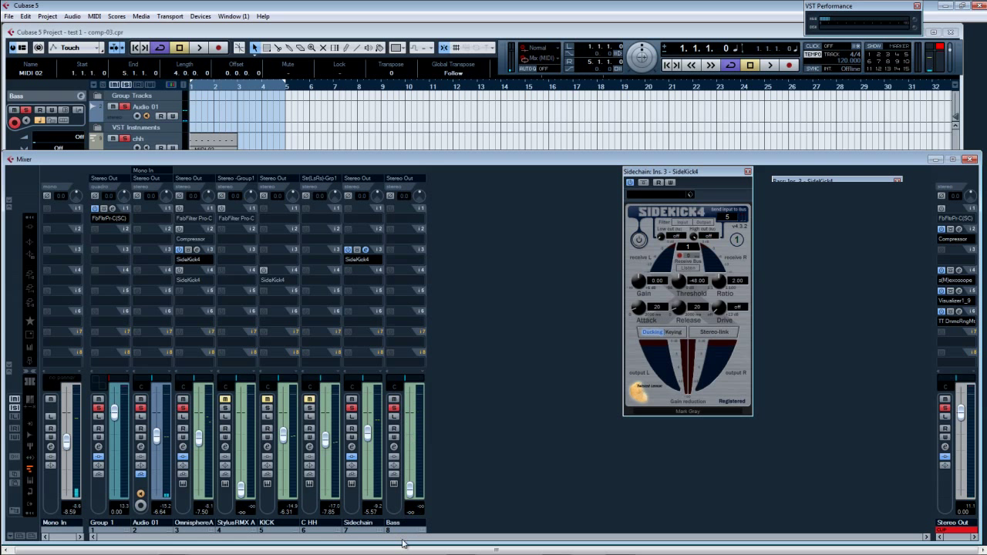
- Play the loop from the start, raise the Omnisphere fader to -4.81 and open the Omnisphere instrument window
key("space")
left_click_drag(199, 438, 198, 425)
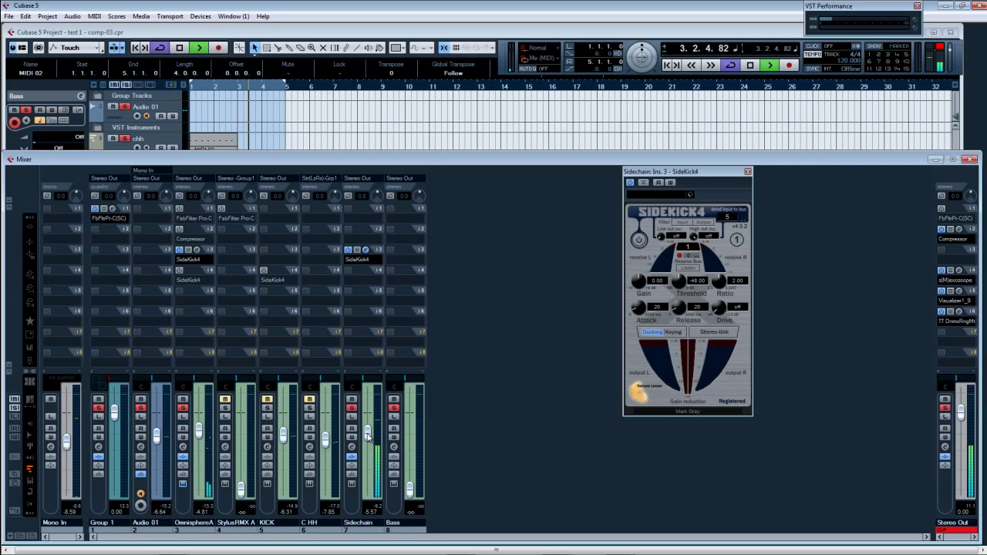
left_click(183, 446)
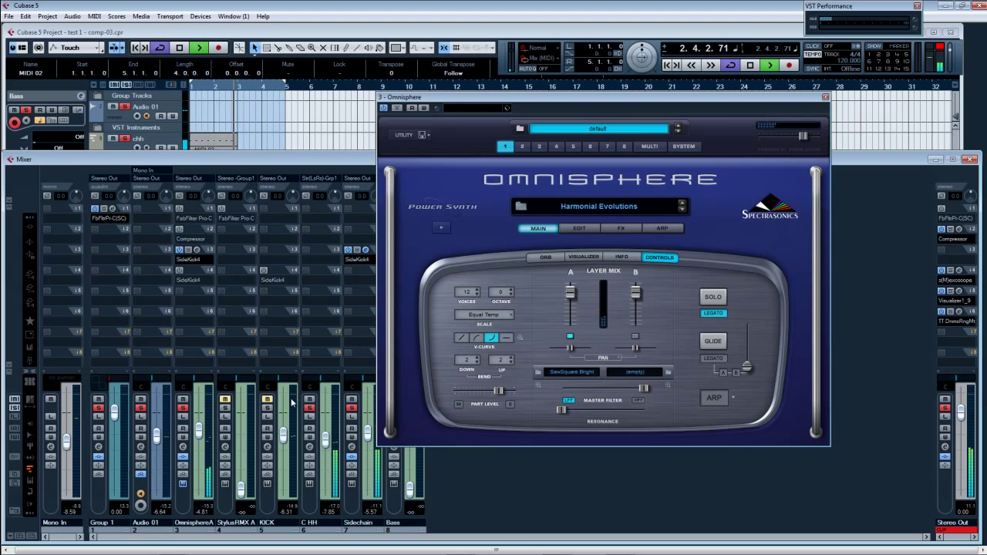
- Route the C HH channel's output to Stereo Out and raise its fader to -6.98
left_click(325, 179)
left_click(347, 199)
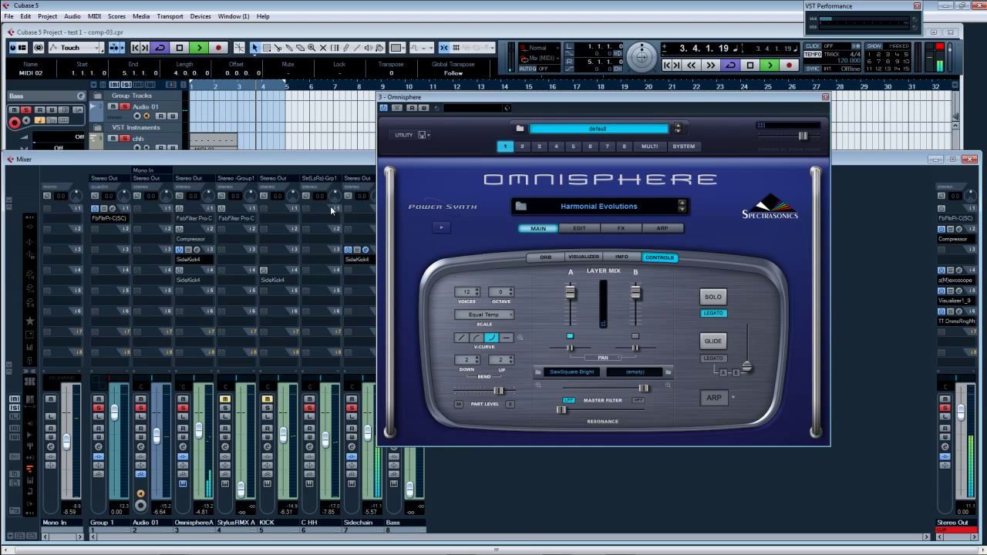
left_click_drag(324, 440, 325, 436)
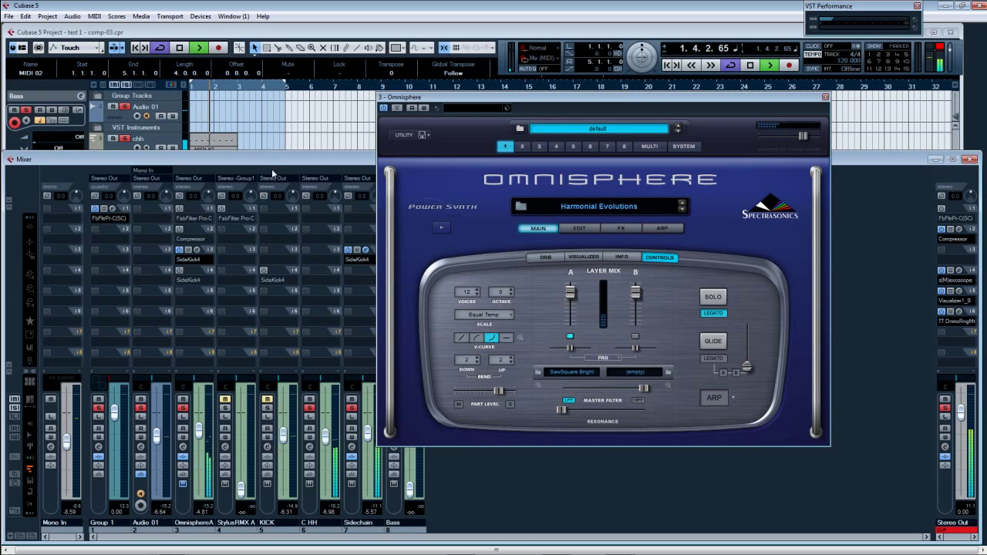
- Open the chh MIDI part in the Key Editor and draw extra short C3 notes between the existing hits across both bars
left_click(274, 154)
double_click(208, 234)
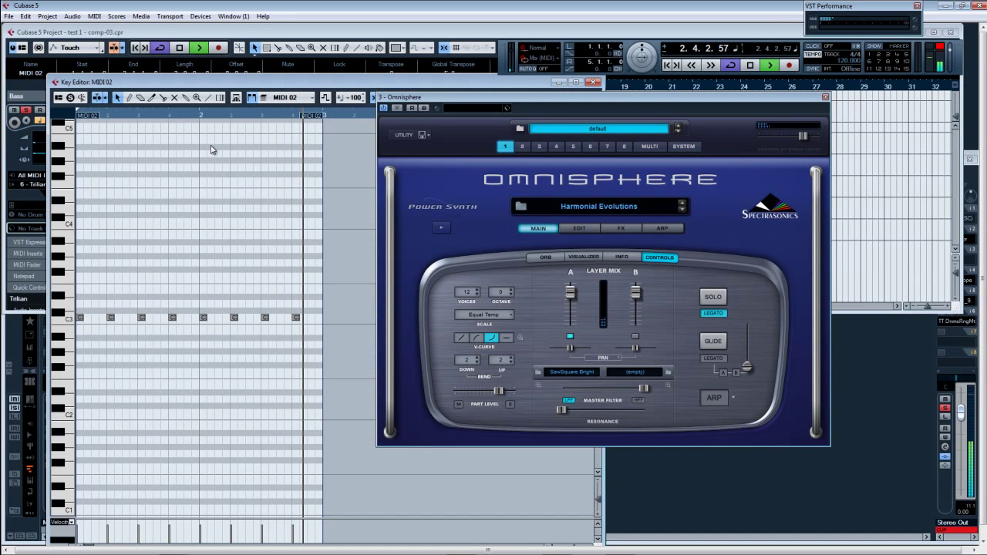
right_click(155, 295)
left_click(160, 293)
left_click(95, 317)
left_click(103, 317)
left_click(133, 317)
left_click(149, 317)
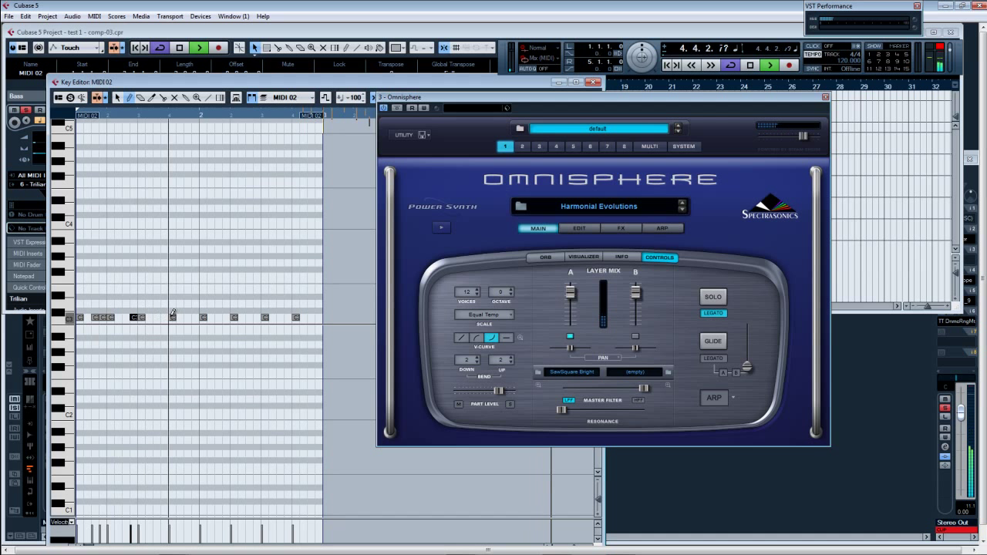
left_click(148, 317)
left_click(164, 317)
left_click(195, 317)
left_click(210, 317)
left_click(226, 317)
left_click(241, 317)
left_click(257, 317)
left_click(272, 317)
left_click(288, 317)
left_click(303, 317)
right_click(328, 294)
left_click(329, 292)
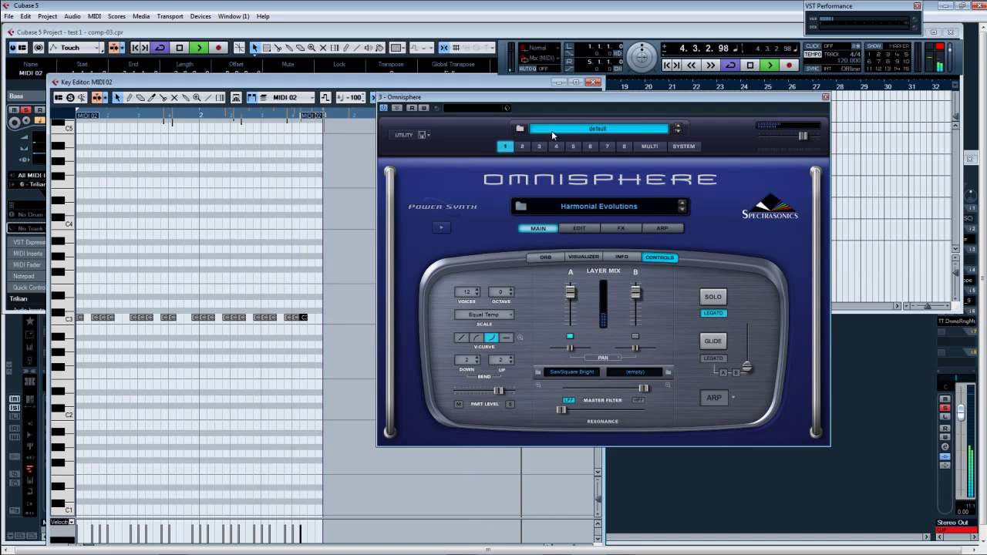
- Duplicate the edited chh part at bar 3 and move the Omnisphere window clear of the mixer channels
left_click(592, 81)
key("ctrl+d")
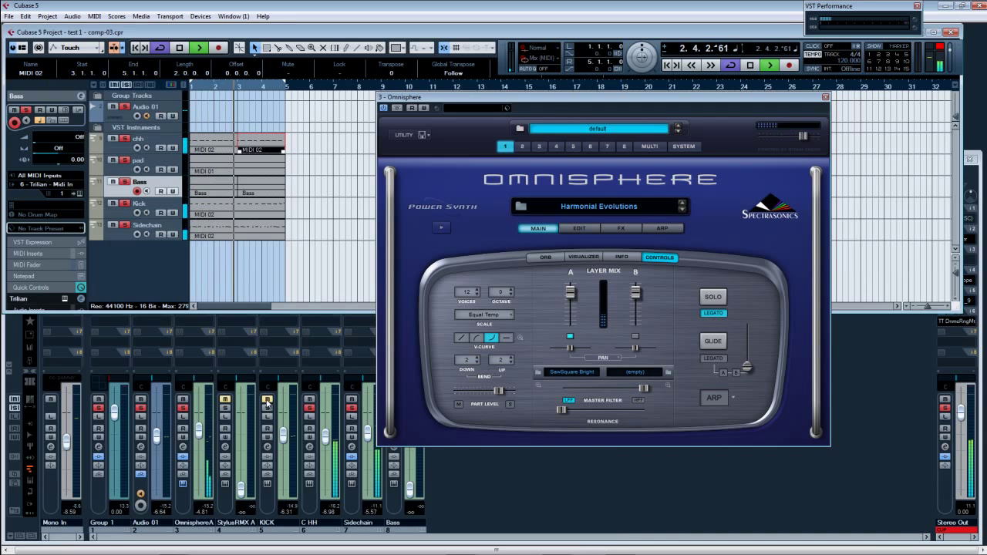
key("F3")
left_click_drag(540, 98, 603, 135)
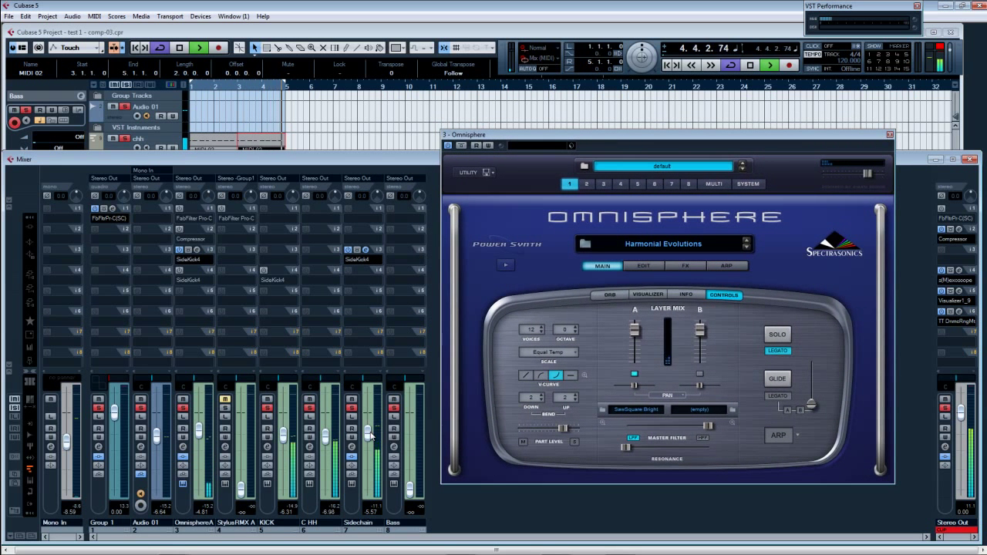
- Load the Omnisphere patch Fury in Japan from the Synth Mono category, Aggressive Synths type, with the browser's Shuffle order enabled
left_click(667, 248)
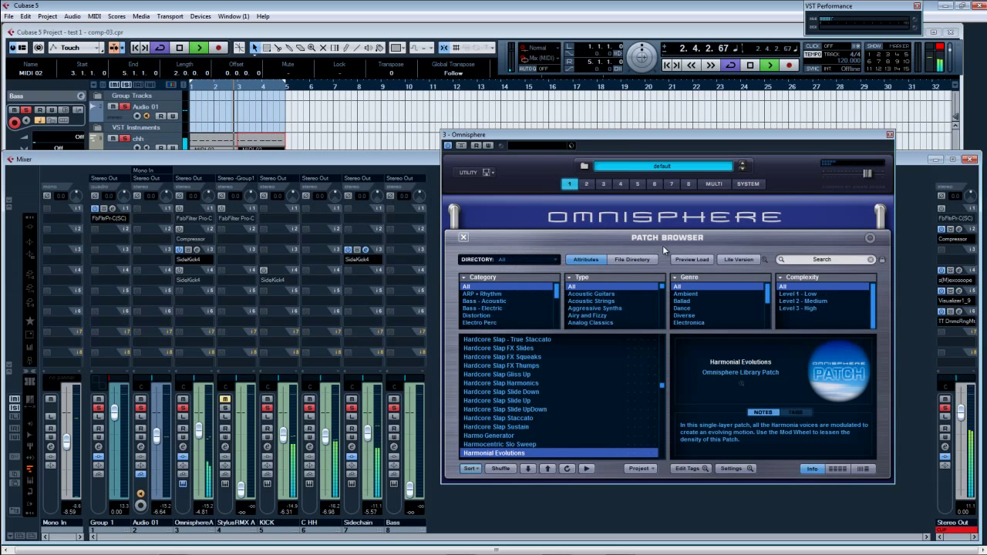
left_click_drag(557, 297, 555, 326)
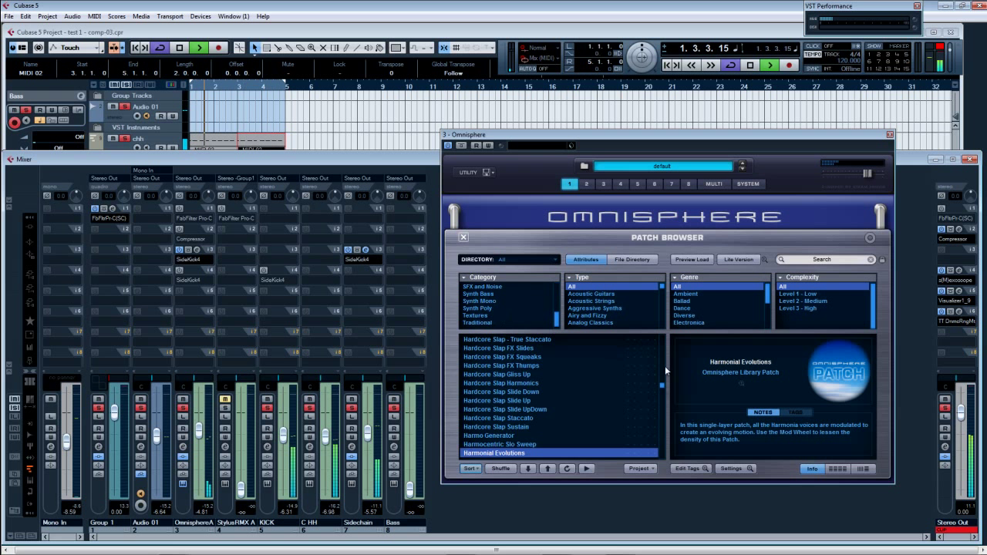
left_click(479, 301)
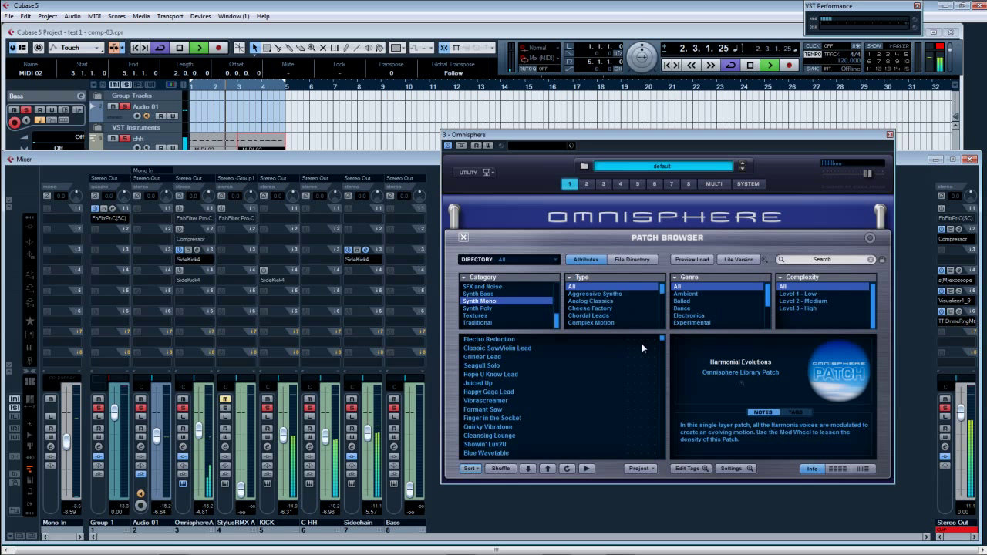
left_click(595, 294)
left_click(494, 469)
left_click(481, 341)
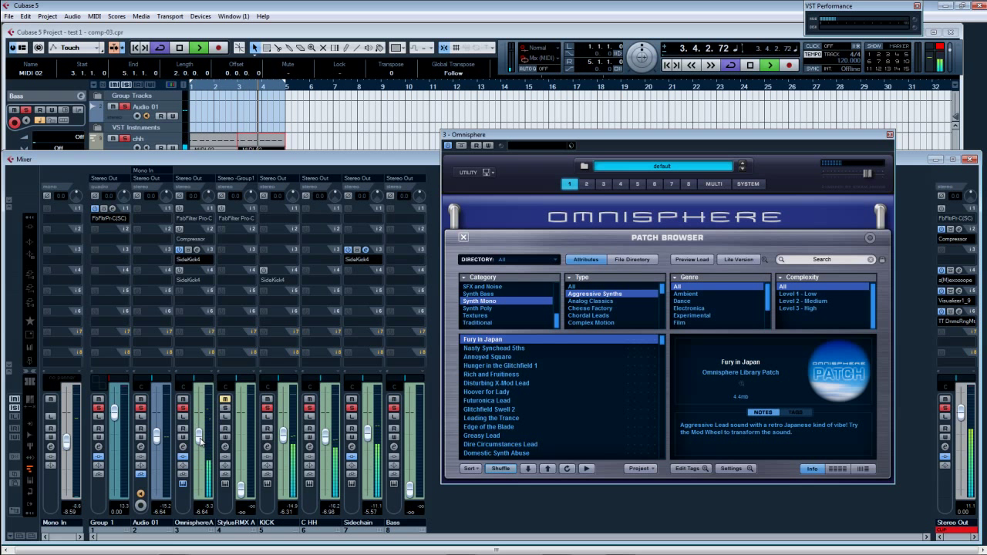
- Solo the Bass track and raise its mixer fader while the loop plays
mouse_move(409, 501)
left_mouse_down()
mouse_move(410, 453)
mouse_move(419, 488)
left_mouse_up()
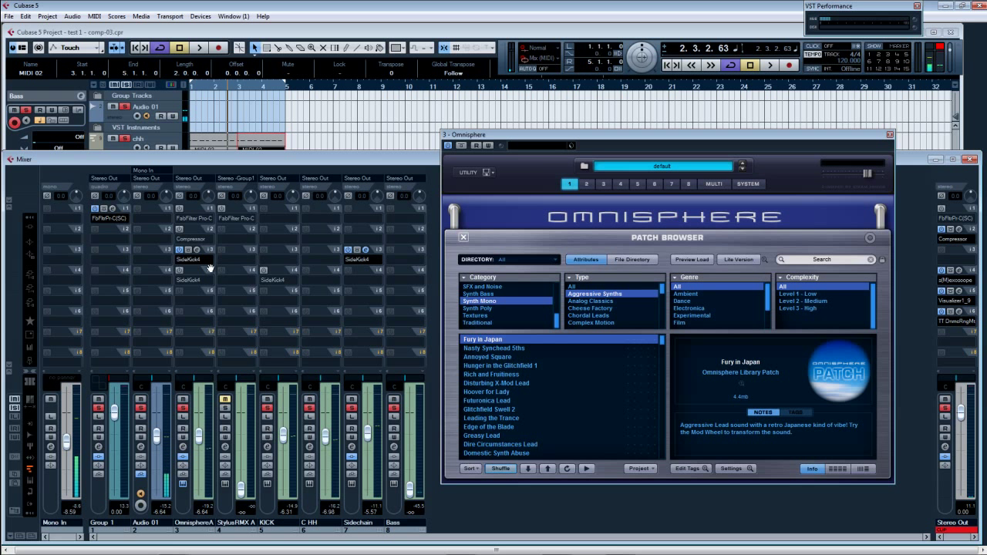
left_click(380, 133)
left_click(438, 402)
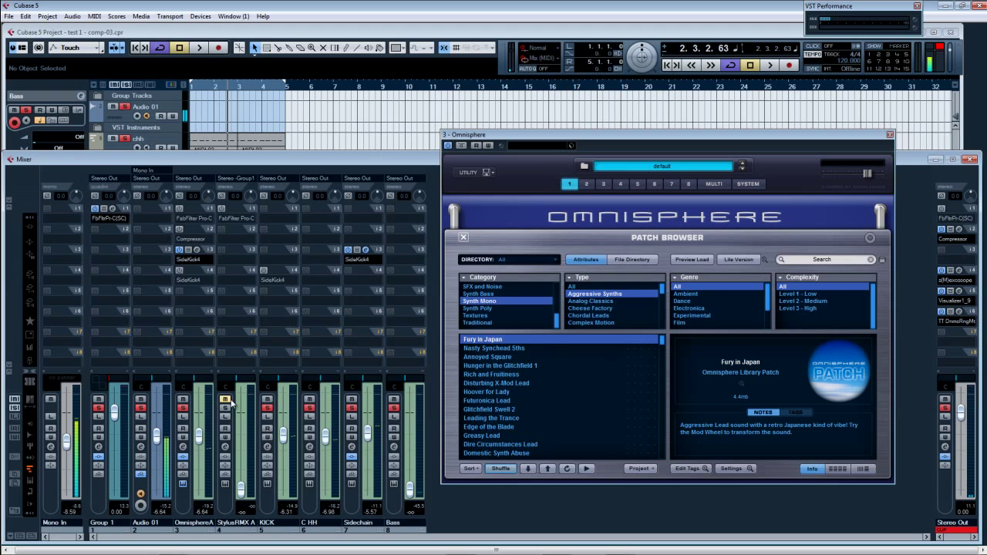
left_click(261, 138)
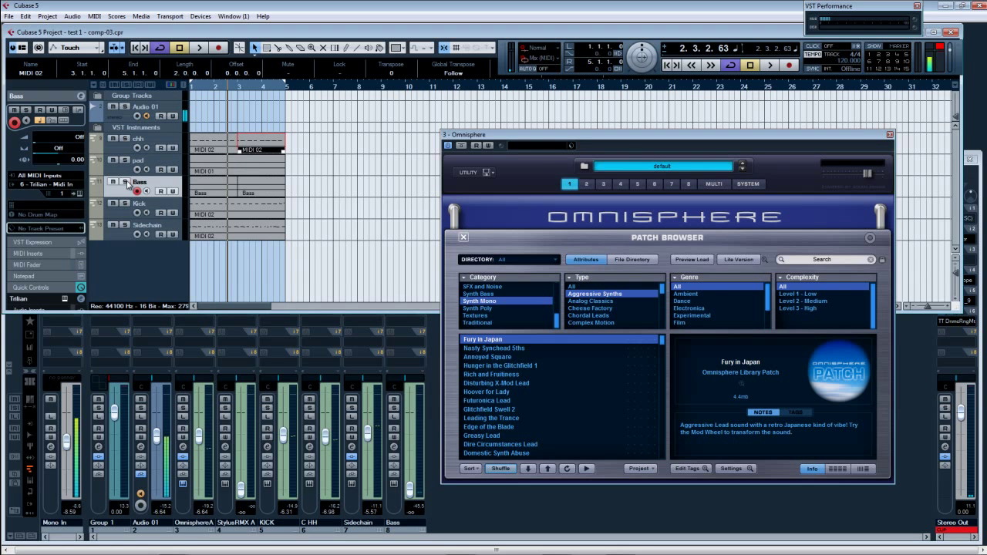
left_click(426, 484)
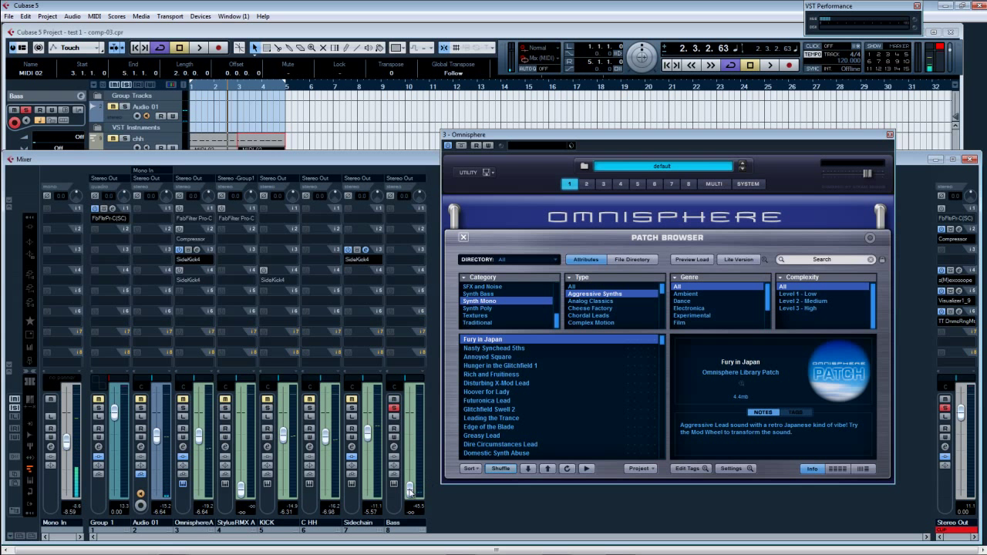
key("space")
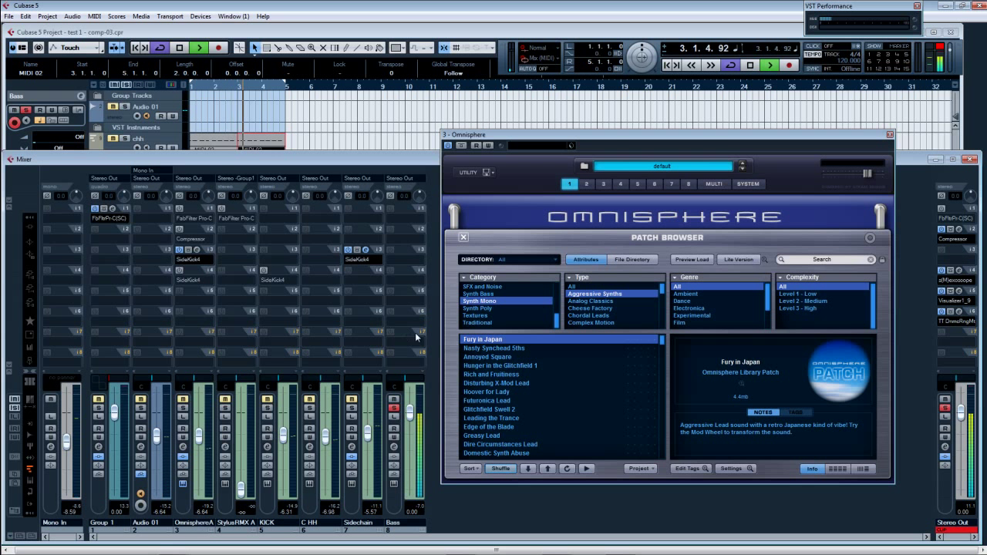
- Open SideKick4 on the Sidechain channel and solo KICK alongside Bass with the loop playing
left_click(357, 260)
key("space")
left_click(267, 403)
key("space")
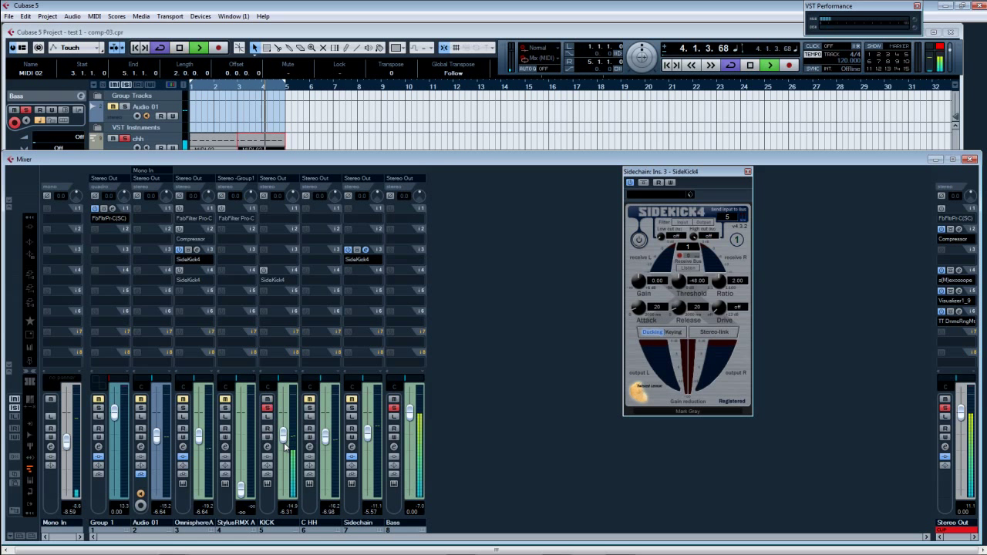
- Pull the Bass fader fully down and load Compressor in KICK's first insert with its side-chain input activated
left_click_drag(415, 415, 413, 489)
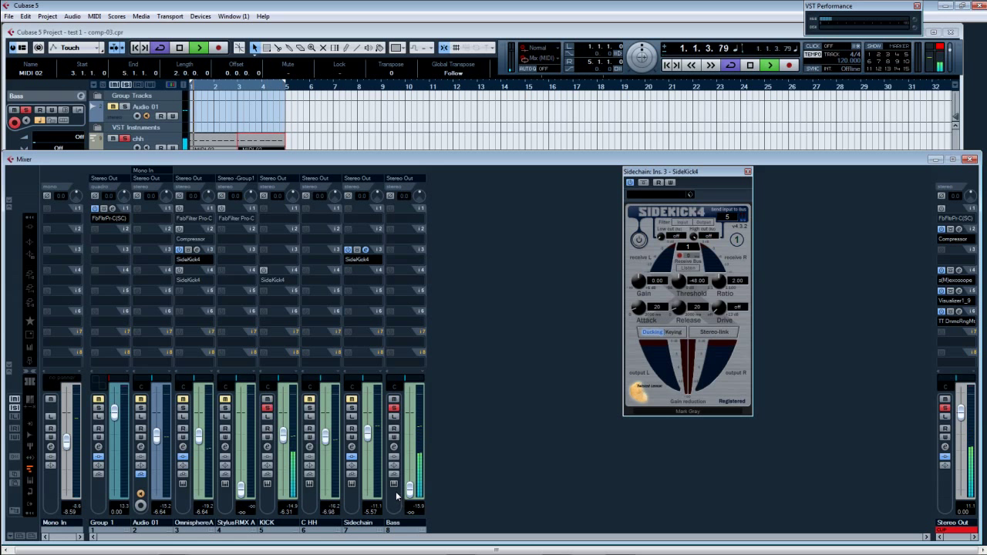
left_click(286, 219)
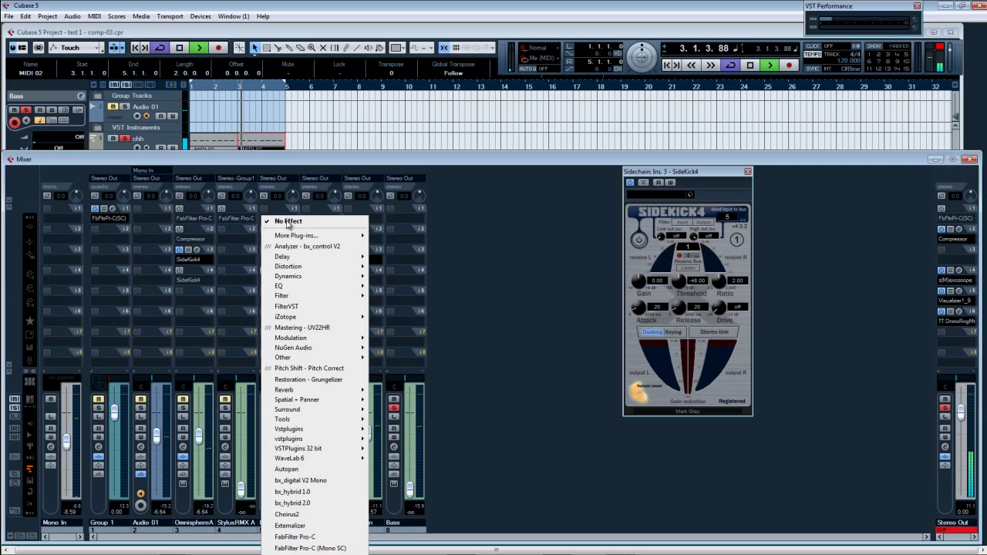
mouse_move(305, 278)
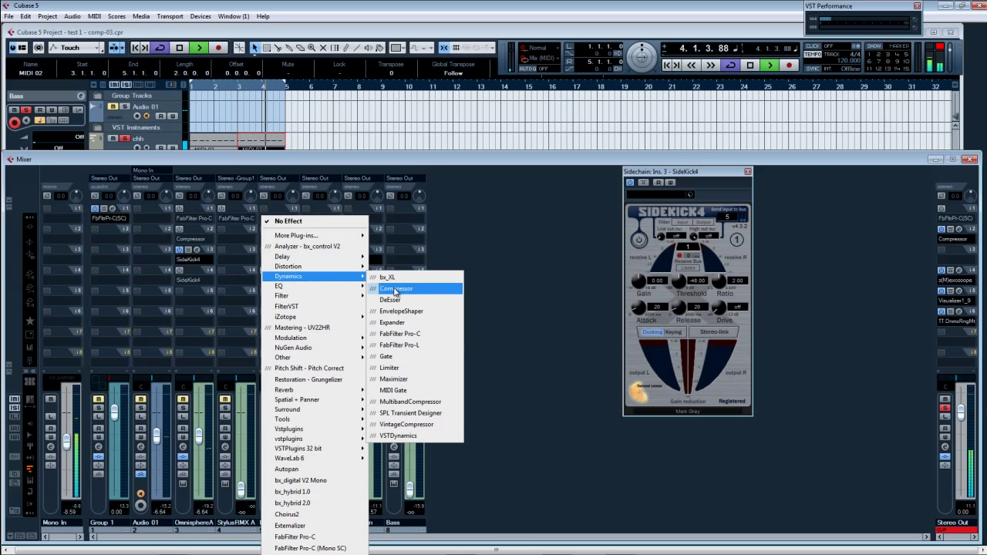
left_click(400, 290)
left_click(528, 253)
left_click_drag(578, 243, 537, 304)
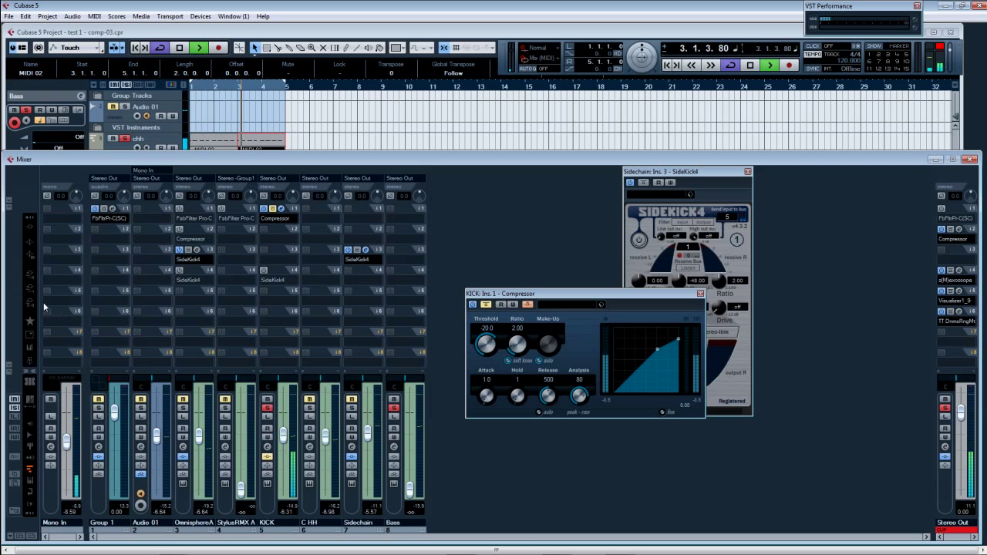
- Route the Bass channel's first send to the side-chain of the KICK insert 1 Compressor and activate the send
left_click(30, 289)
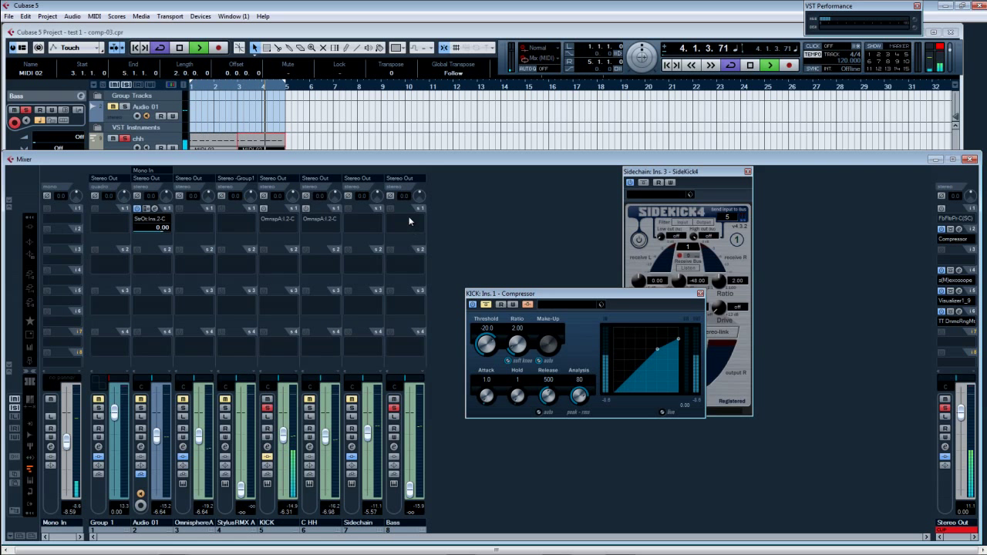
left_click(410, 221)
mouse_move(443, 268)
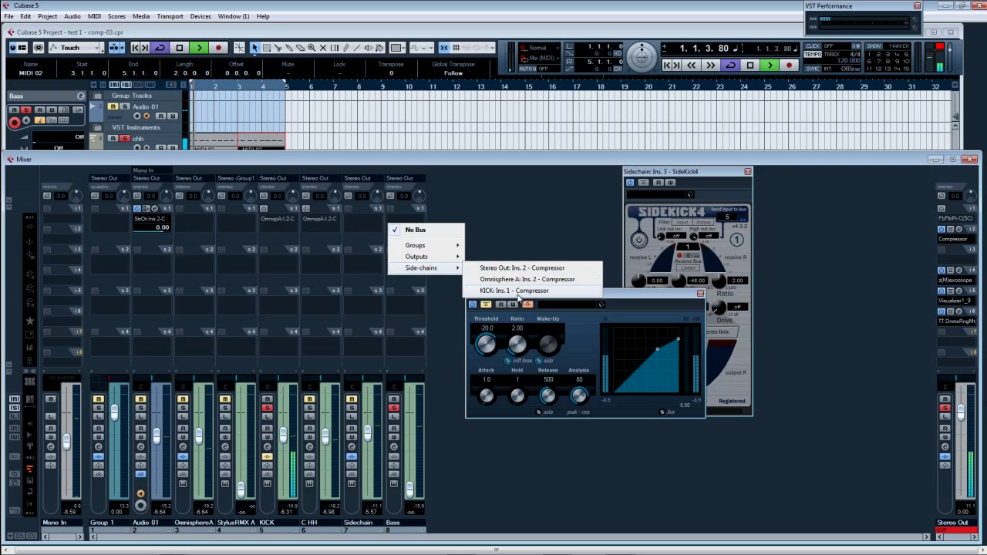
left_click(515, 291)
left_click(391, 209)
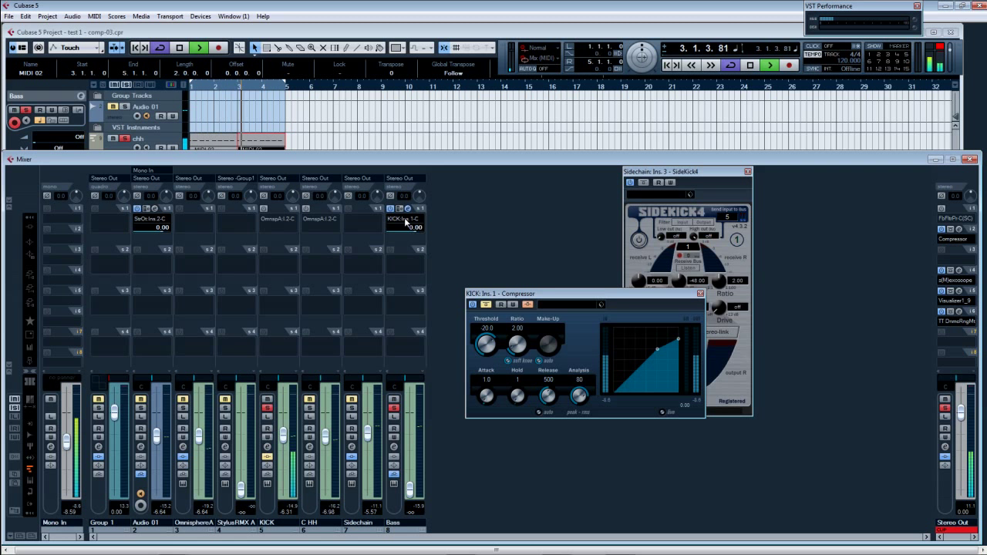
- Raise the Bass fader to -11.42 and set the KICK Compressor to ratio 1.00 and threshold -48.8
left_click_drag(410, 488, 419, 455)
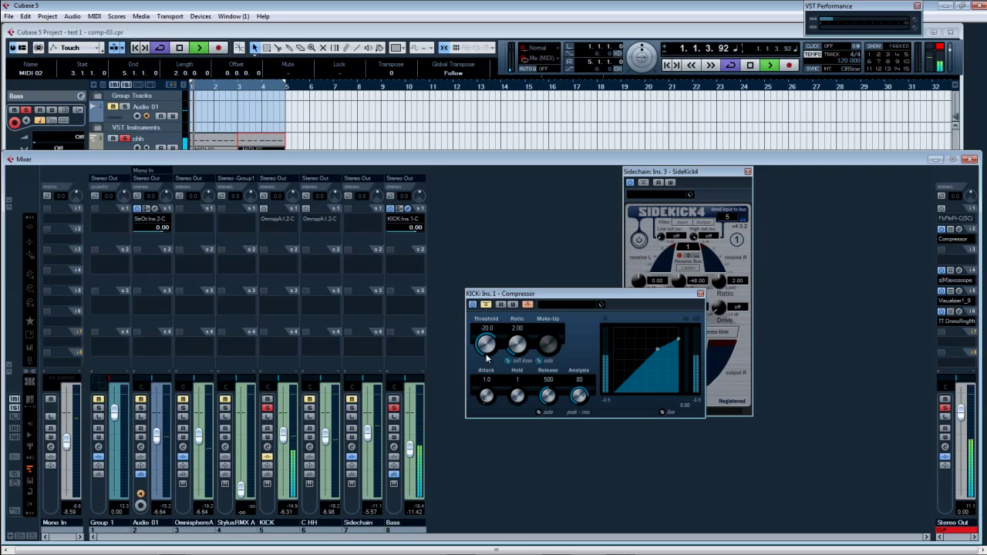
left_click_drag(515, 364, 525, 416)
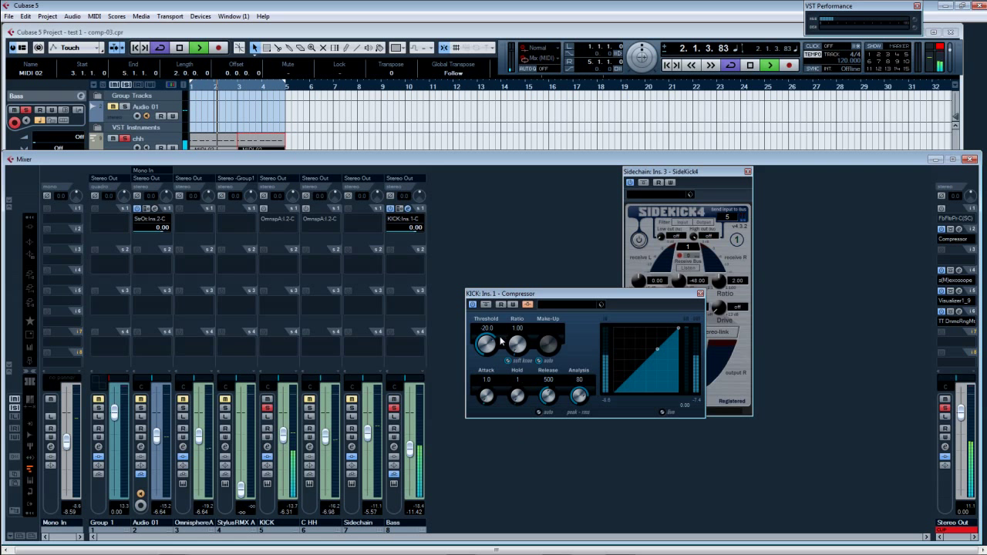
left_click_drag(492, 349, 485, 398)
- Stop playback and move the Compressor from KICK's first insert to the Bass channel's first insert
key("space")
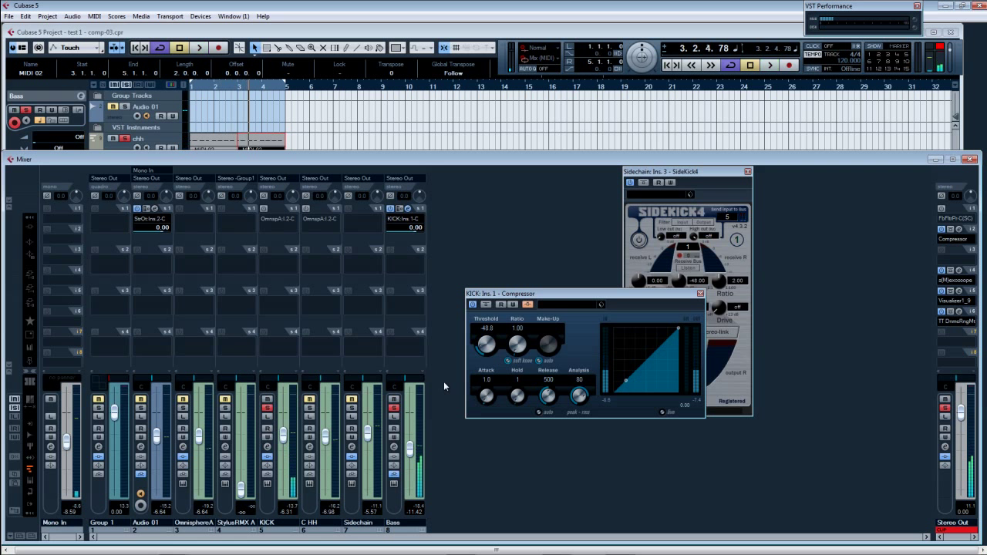
left_click(35, 228)
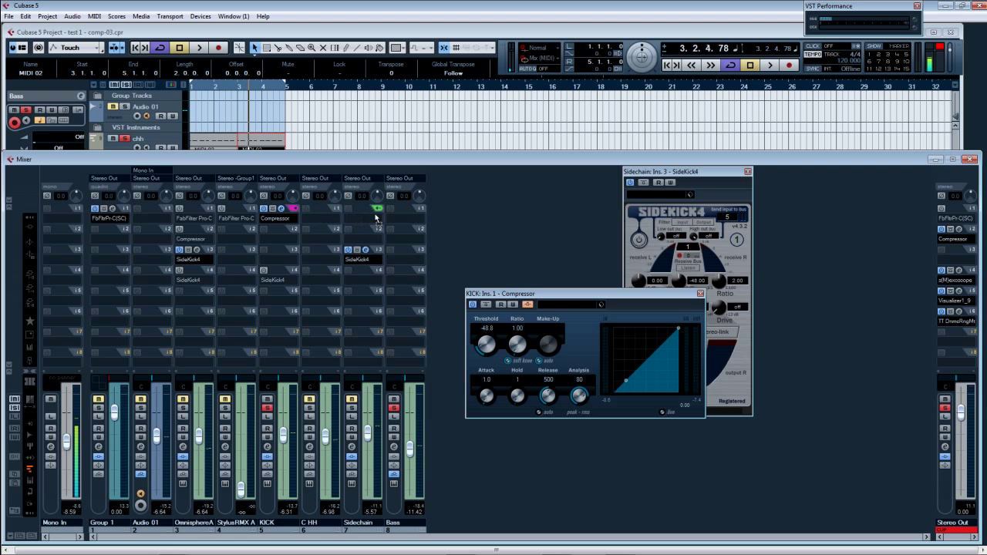
left_click_drag(376, 219, 407, 226)
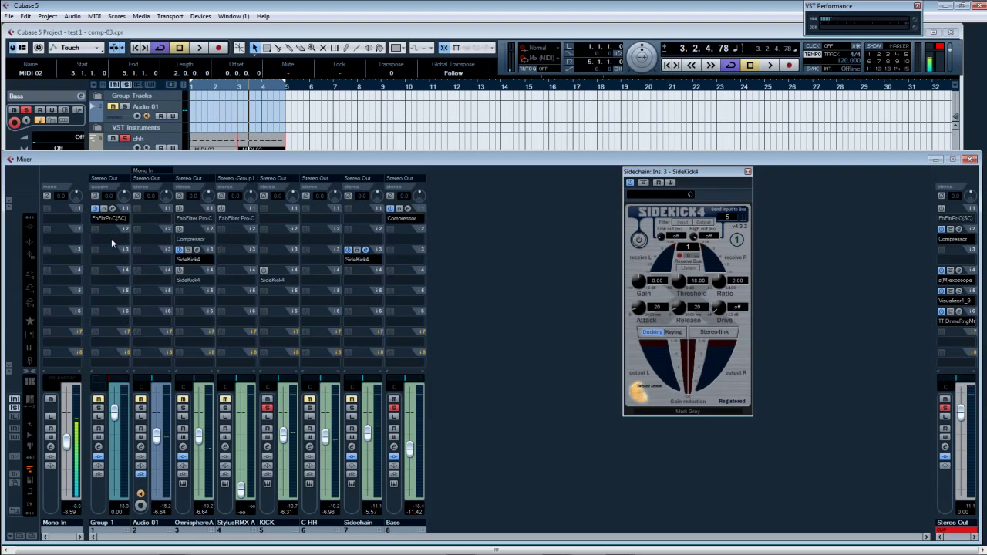
- Route KICK's second send to the side-chain of the Bass insert 1 Compressor at level 0.00 and resume playback
left_click(31, 289)
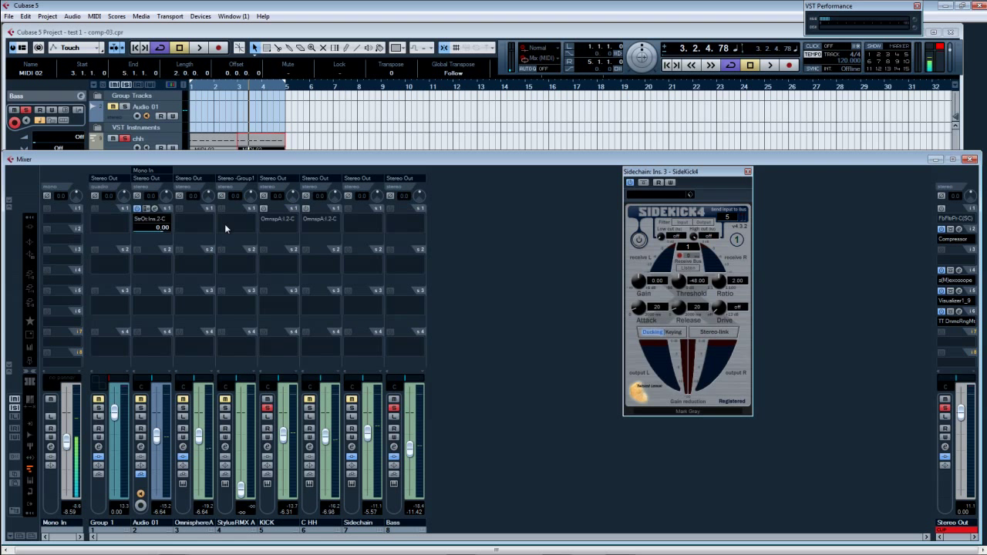
left_click(274, 264)
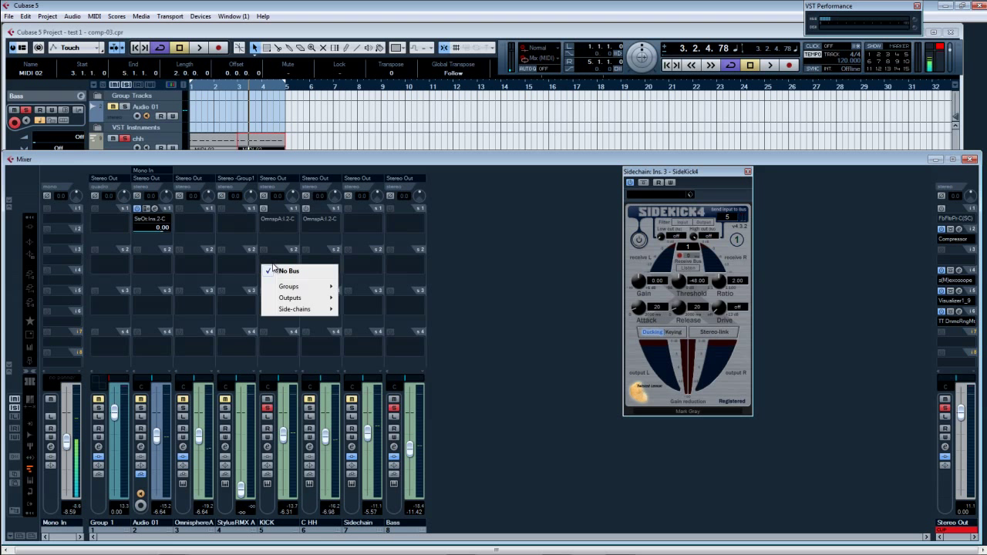
mouse_move(286, 310)
left_click(397, 334)
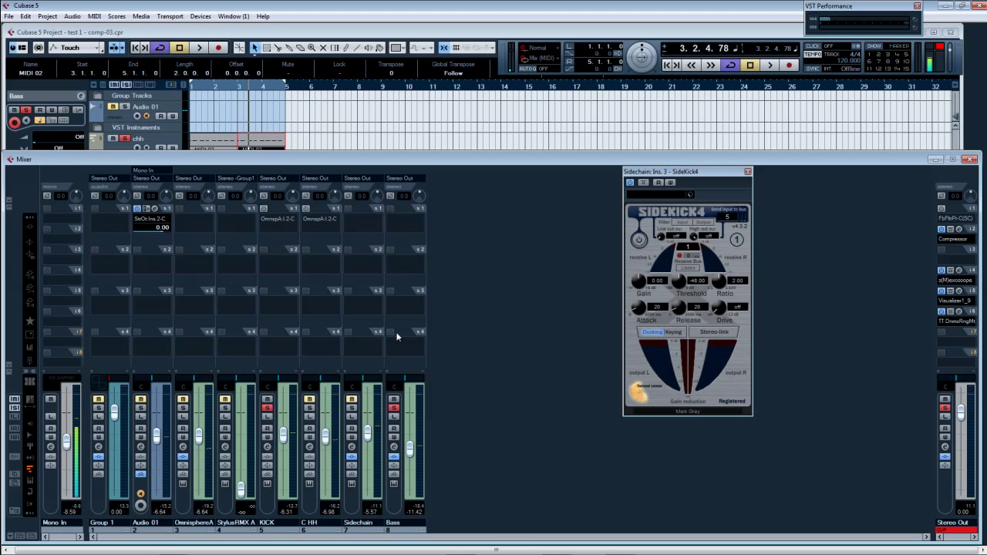
left_click(263, 250)
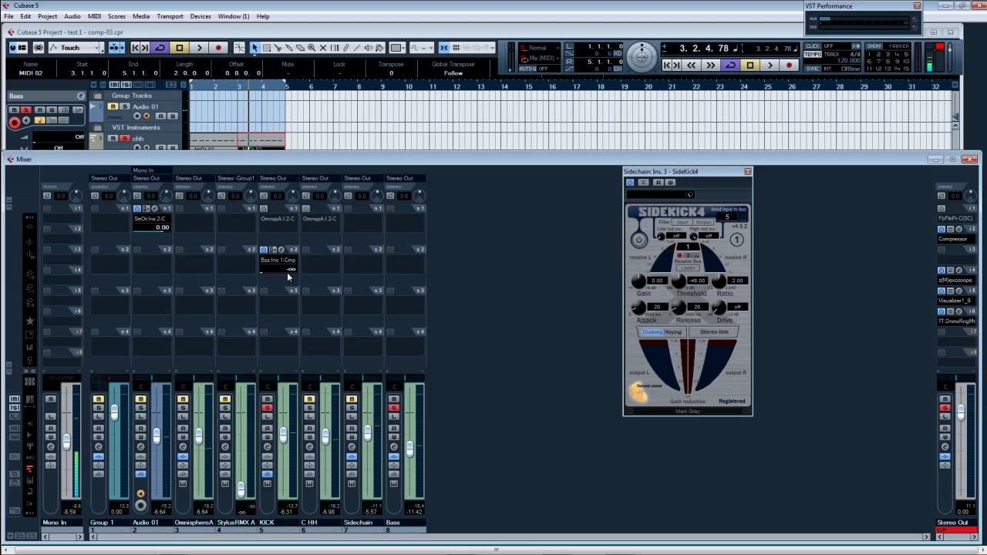
left_click(288, 268, "ctrl")
key("space")
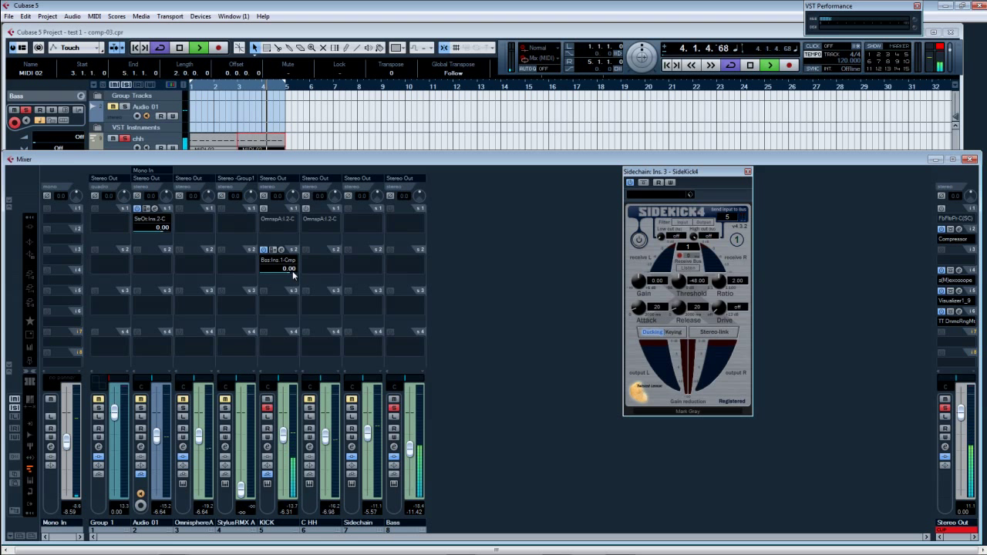
- Open the Bass Compressor and set its threshold to -60.0, ratio to 5.51 and release to 10
left_click(394, 408)
left_click(30, 229)
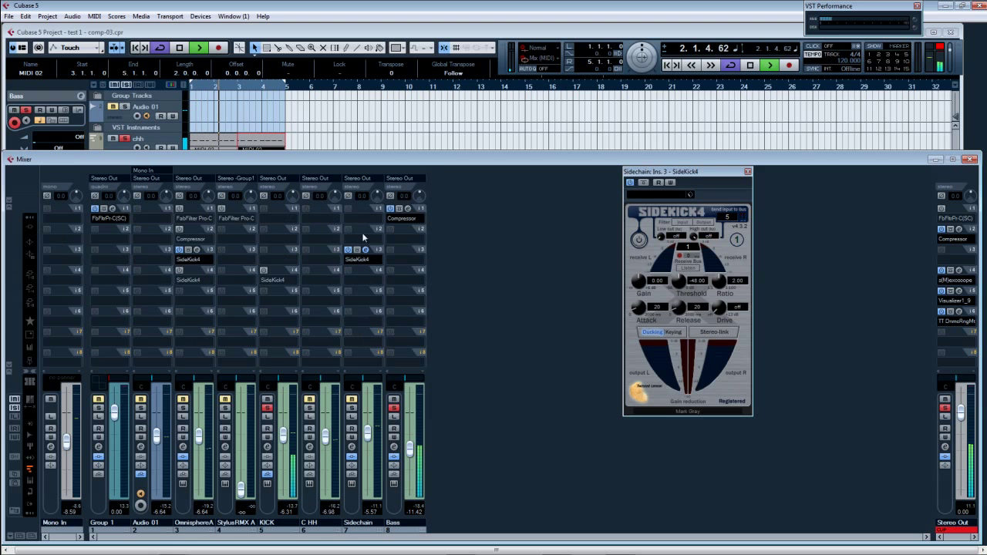
left_click(407, 209)
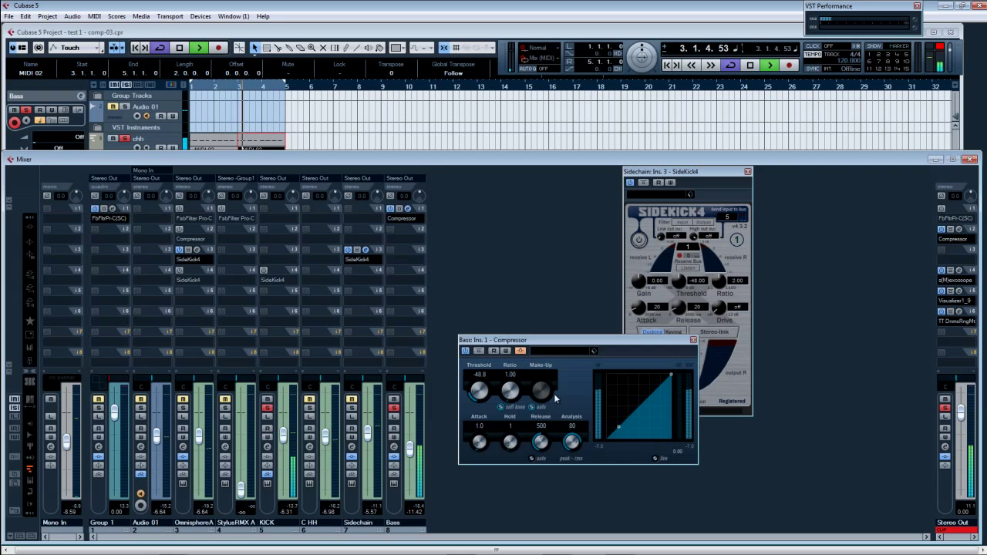
left_click_drag(513, 398, 512, 355)
mouse_move(539, 439)
left_mouse_down()
mouse_move(538, 451)
mouse_move(537, 443)
left_mouse_up()
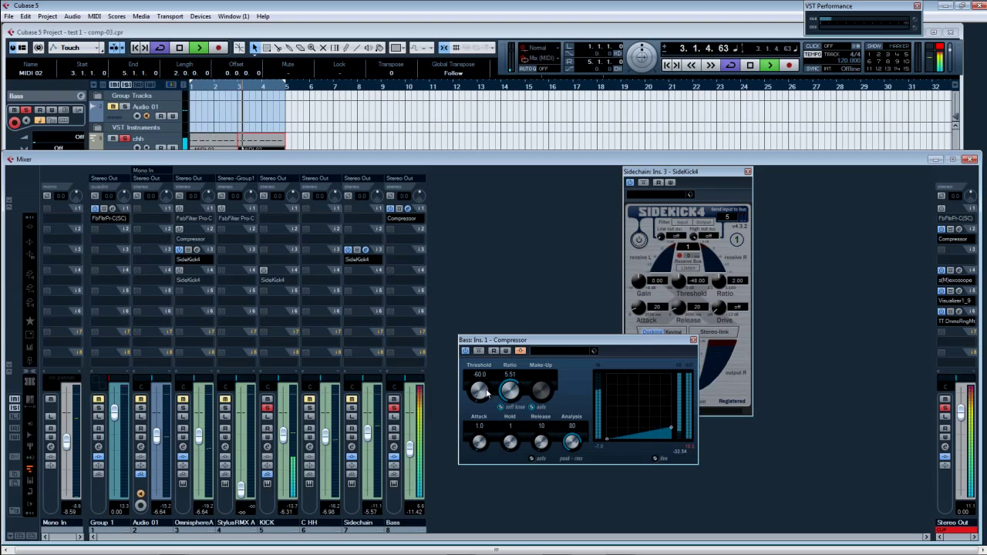
- Turn off the Bass Compressor's automatic make-up gain, set Analysis to 0, and balance the Bass fader at -8.22
left_click_drag(416, 451, 416, 461)
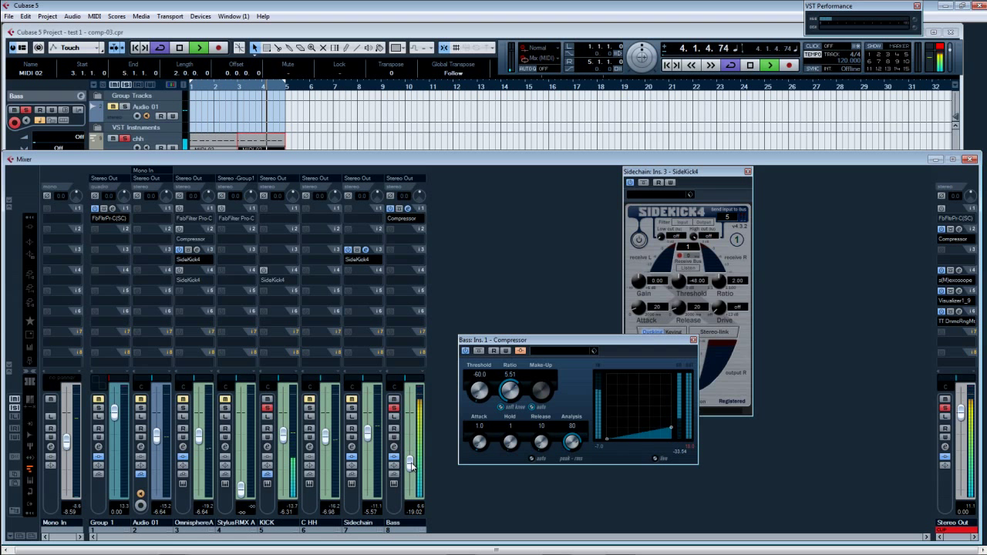
left_click(532, 404)
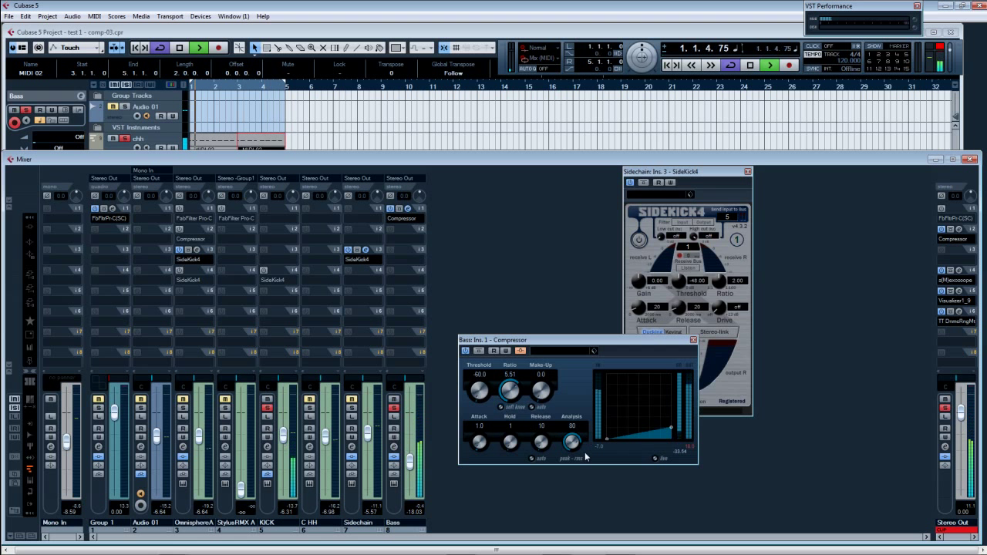
left_click_drag(570, 444, 571, 463)
left_click_drag(409, 463, 417, 442)
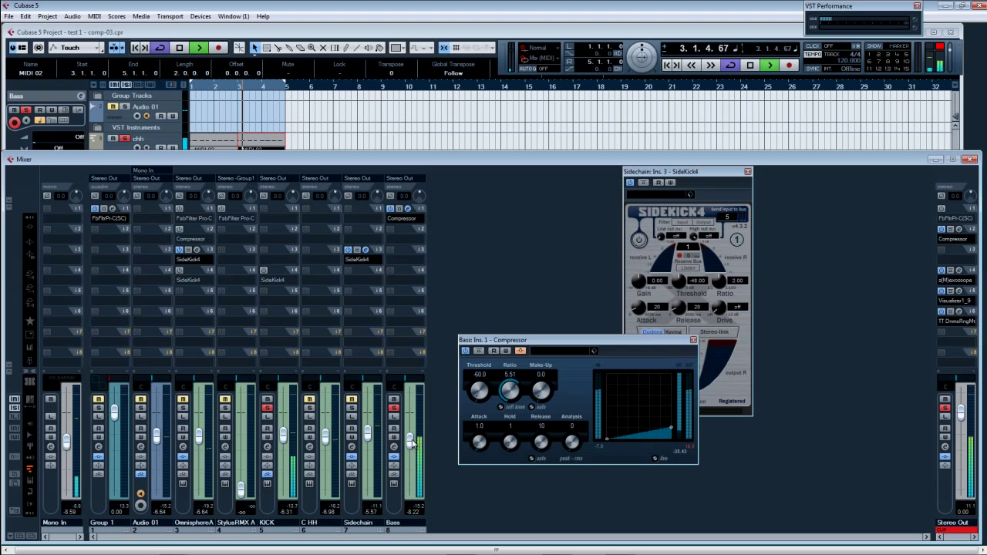
- Solo the Audio 01 channel alongside KICK and Bass, and raise the Bass fader to -0.90 and KICK to 0.00
left_click(140, 407)
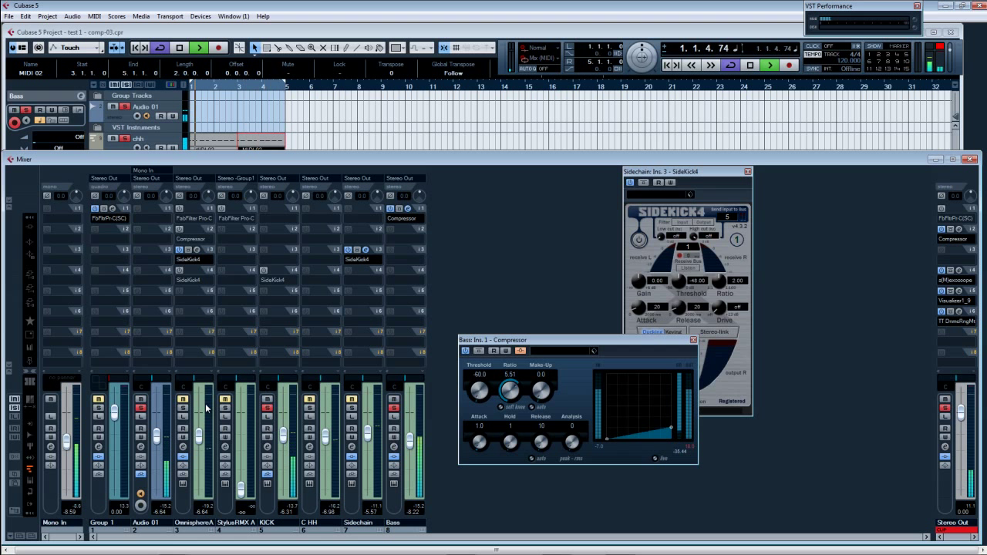
left_click(693, 340)
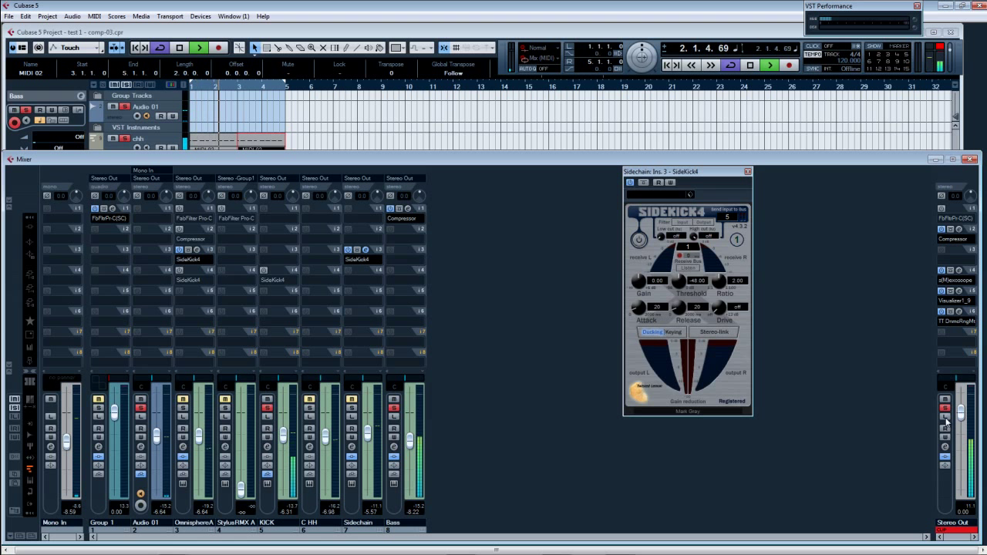
left_click_drag(410, 444, 411, 418)
left_click_drag(283, 435, 289, 418)
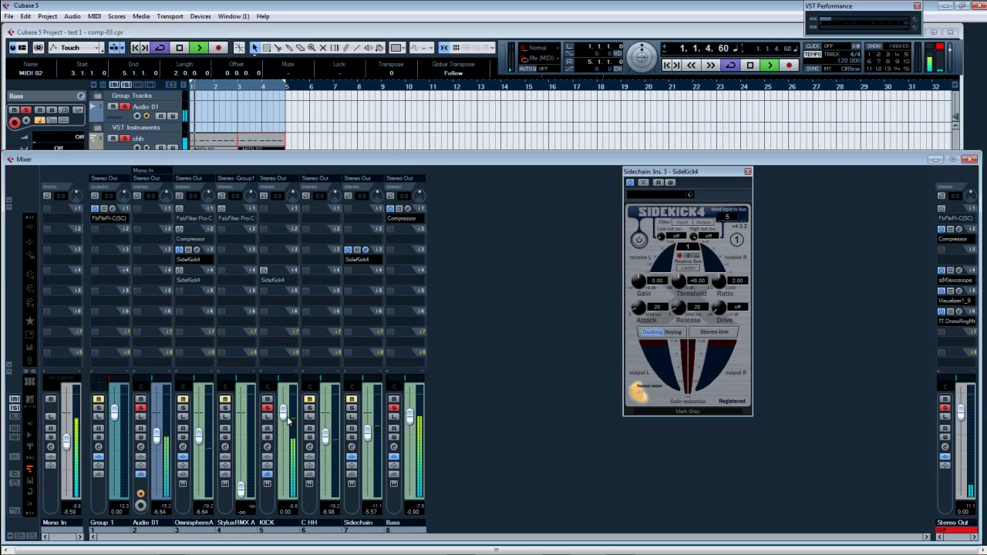
- Open the Stereo Out channel's insert 2 Compressor and examine the Audio 01 send that feeds its side-chain
left_click(959, 229)
left_click(959, 229)
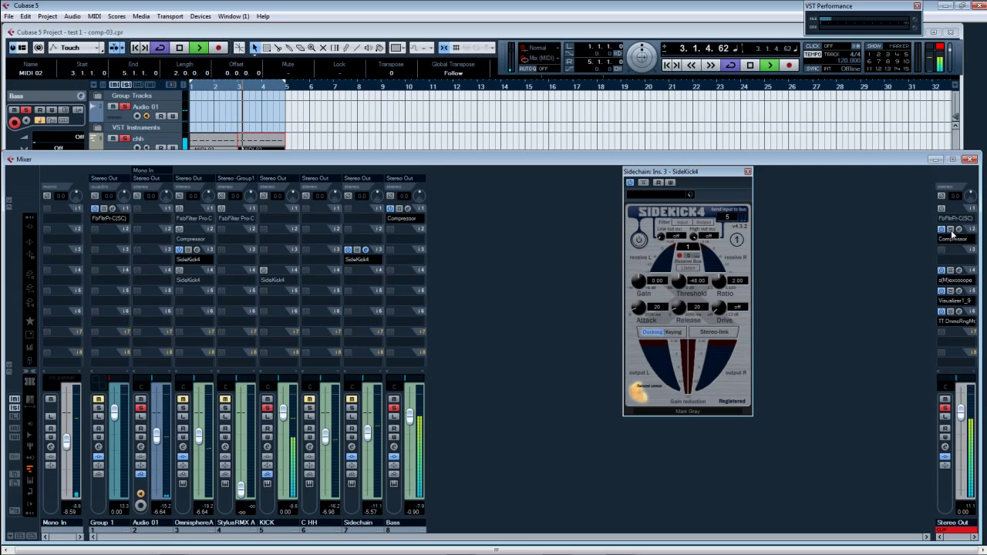
left_click(959, 230)
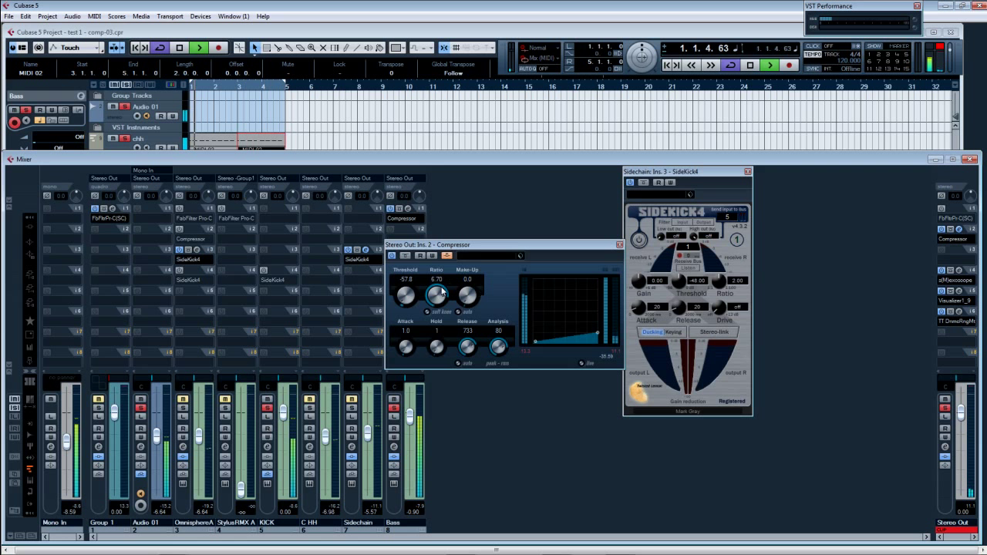
left_click(518, 244)
left_click_drag(546, 244, 637, 253)
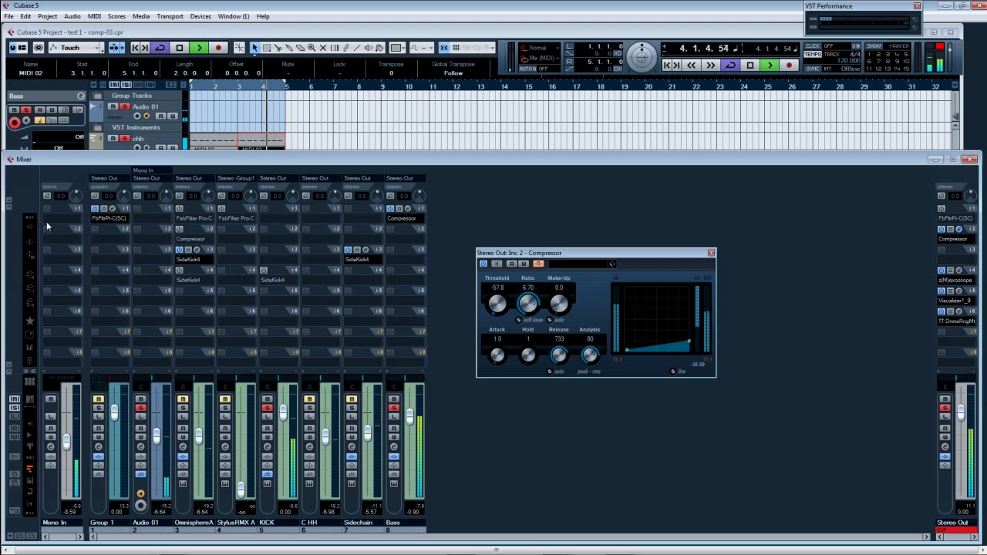
left_click(34, 303)
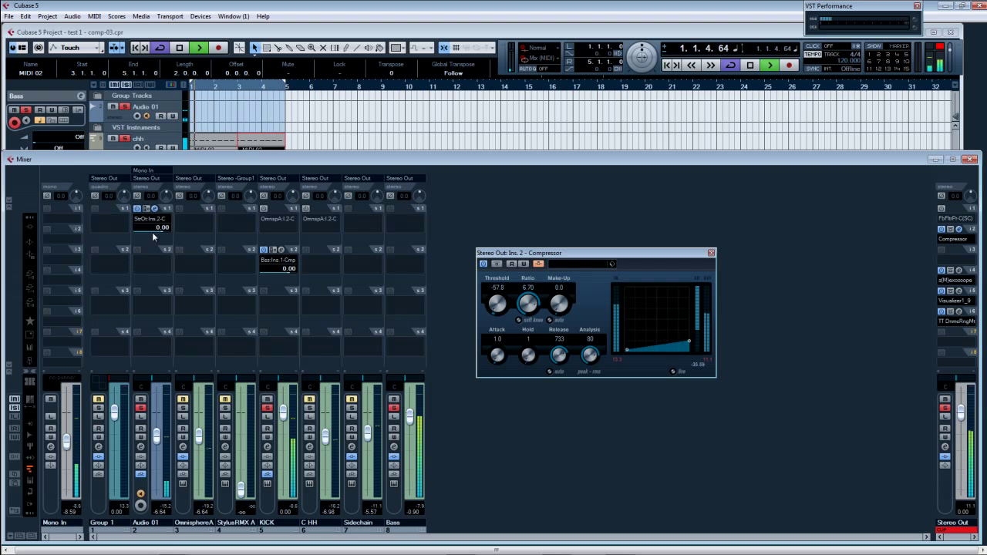